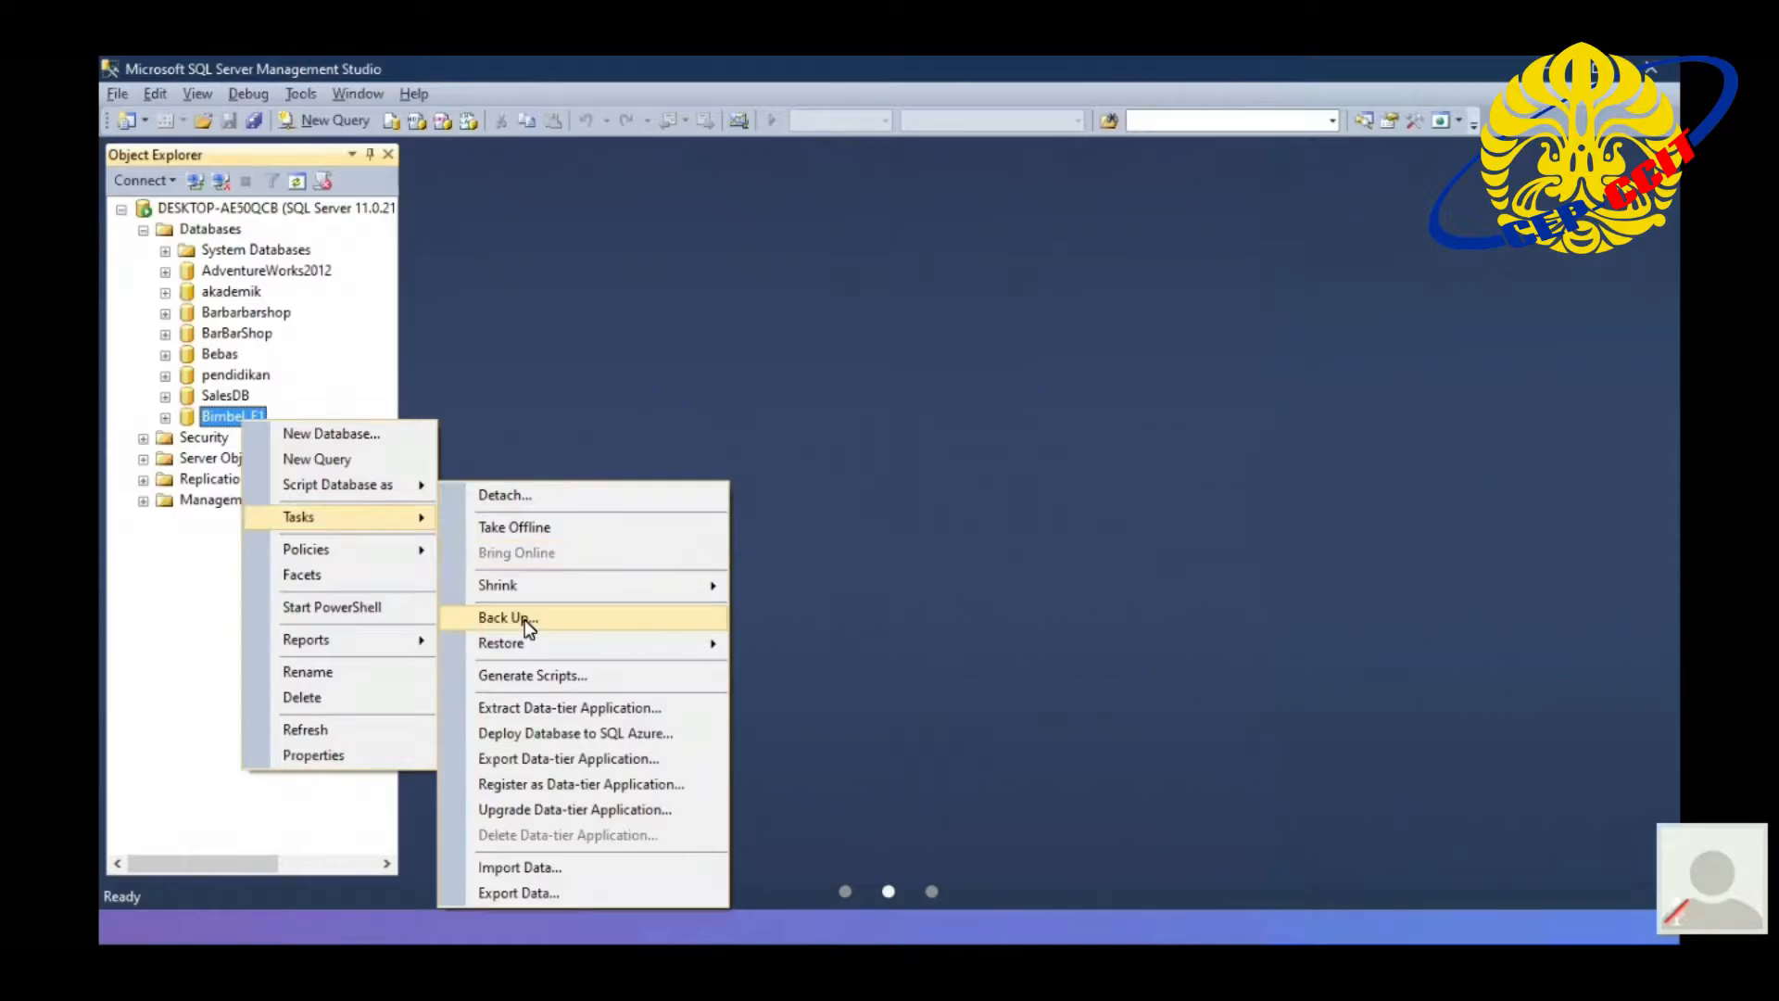
- Open a backup of the Bimbel_F1 database with the Full backup type and remove the existing disk destination
{"action": "left_click", "coordinate": [524, 620]}
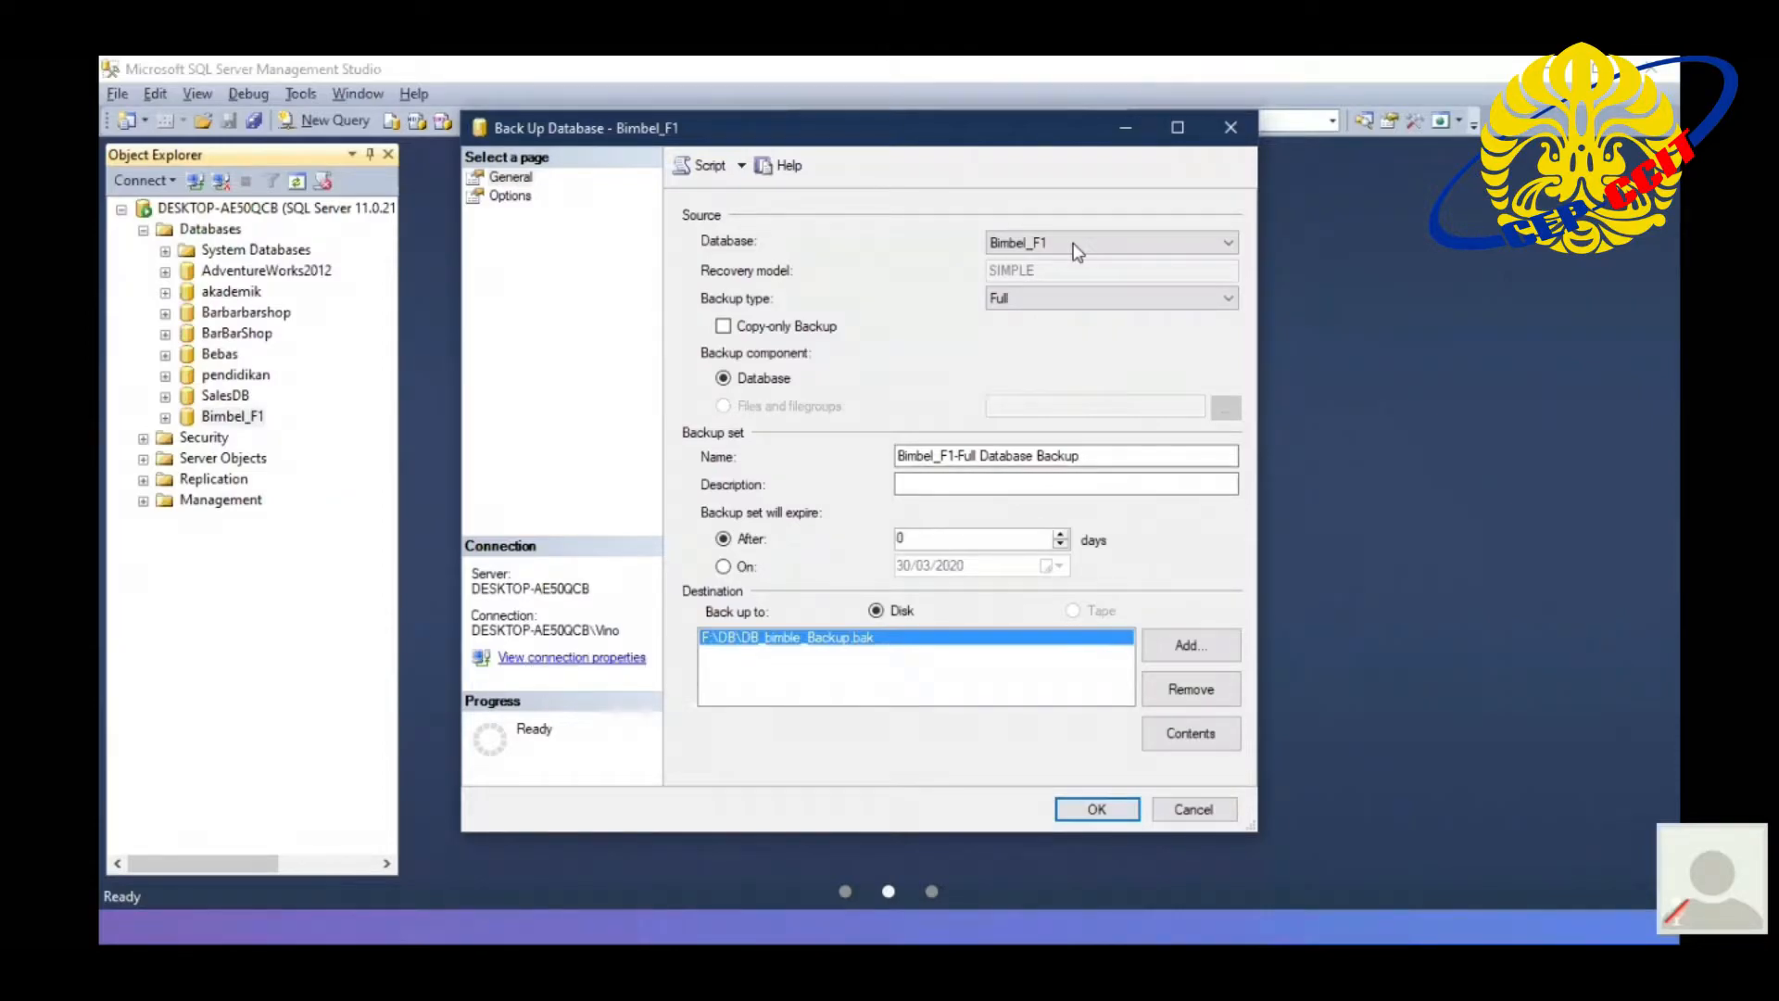
{"action": "left_click", "coordinate": [1075, 247]}
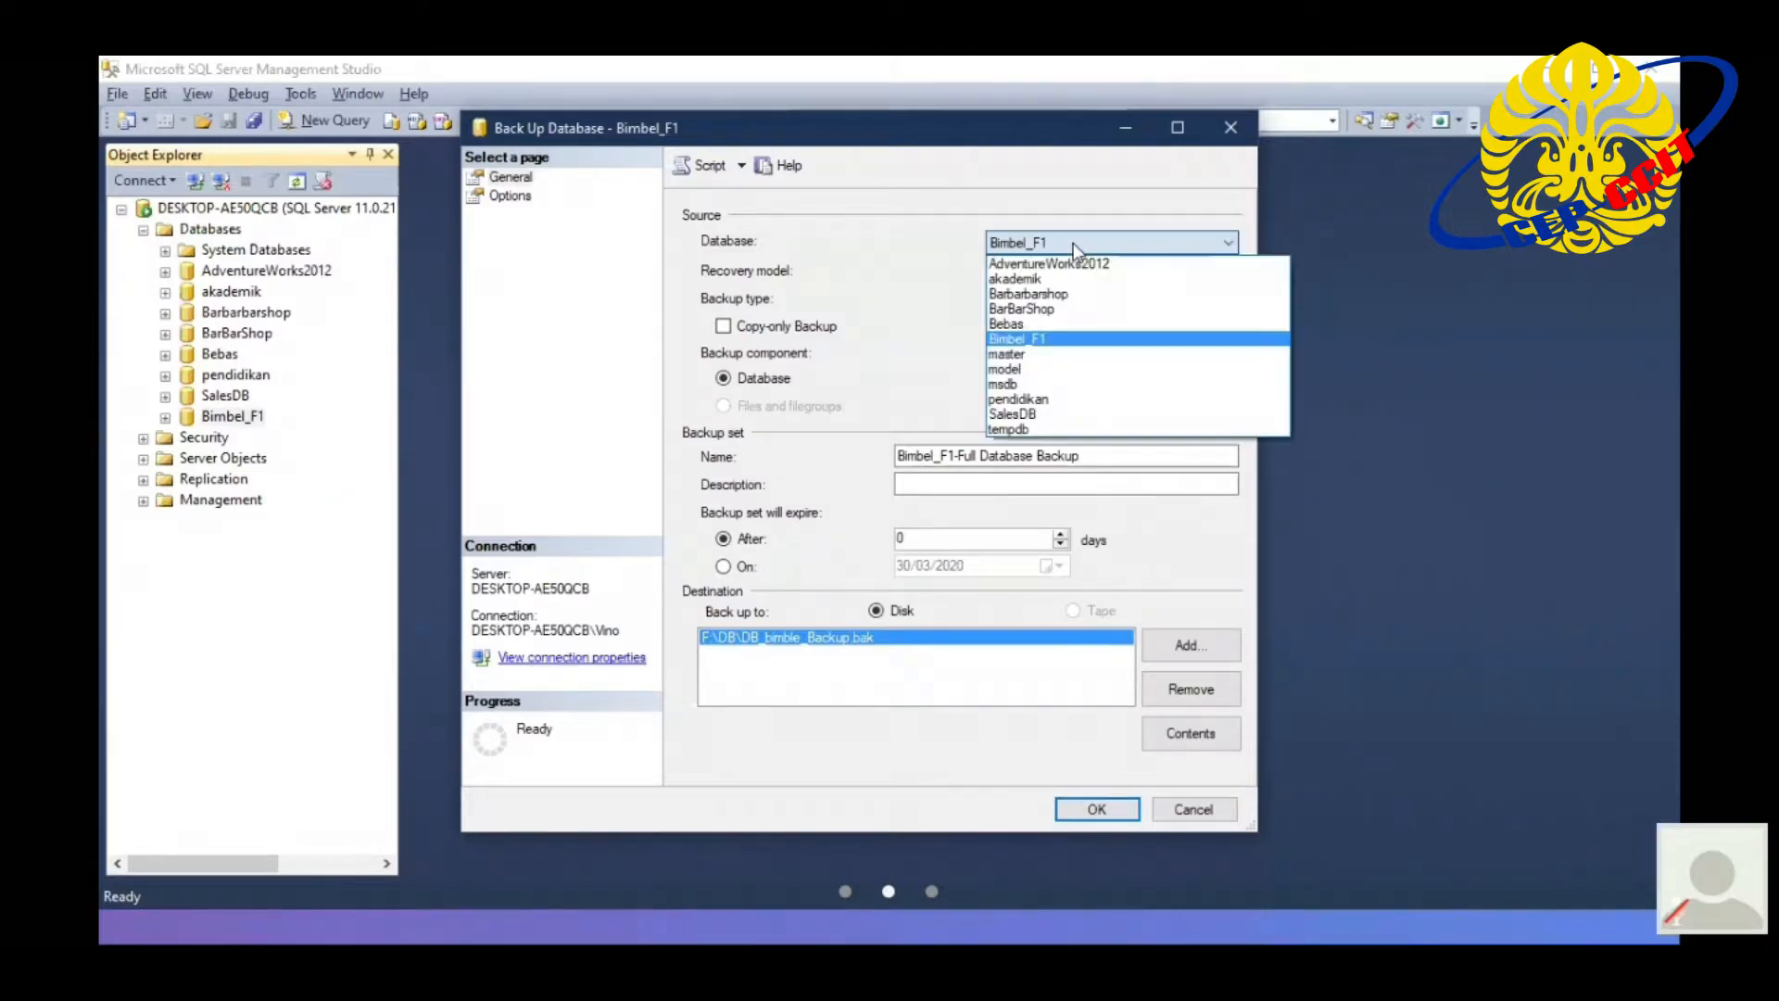
{"action": "left_click", "coordinate": [1104, 340]}
{"action": "left_click", "coordinate": [1104, 304]}
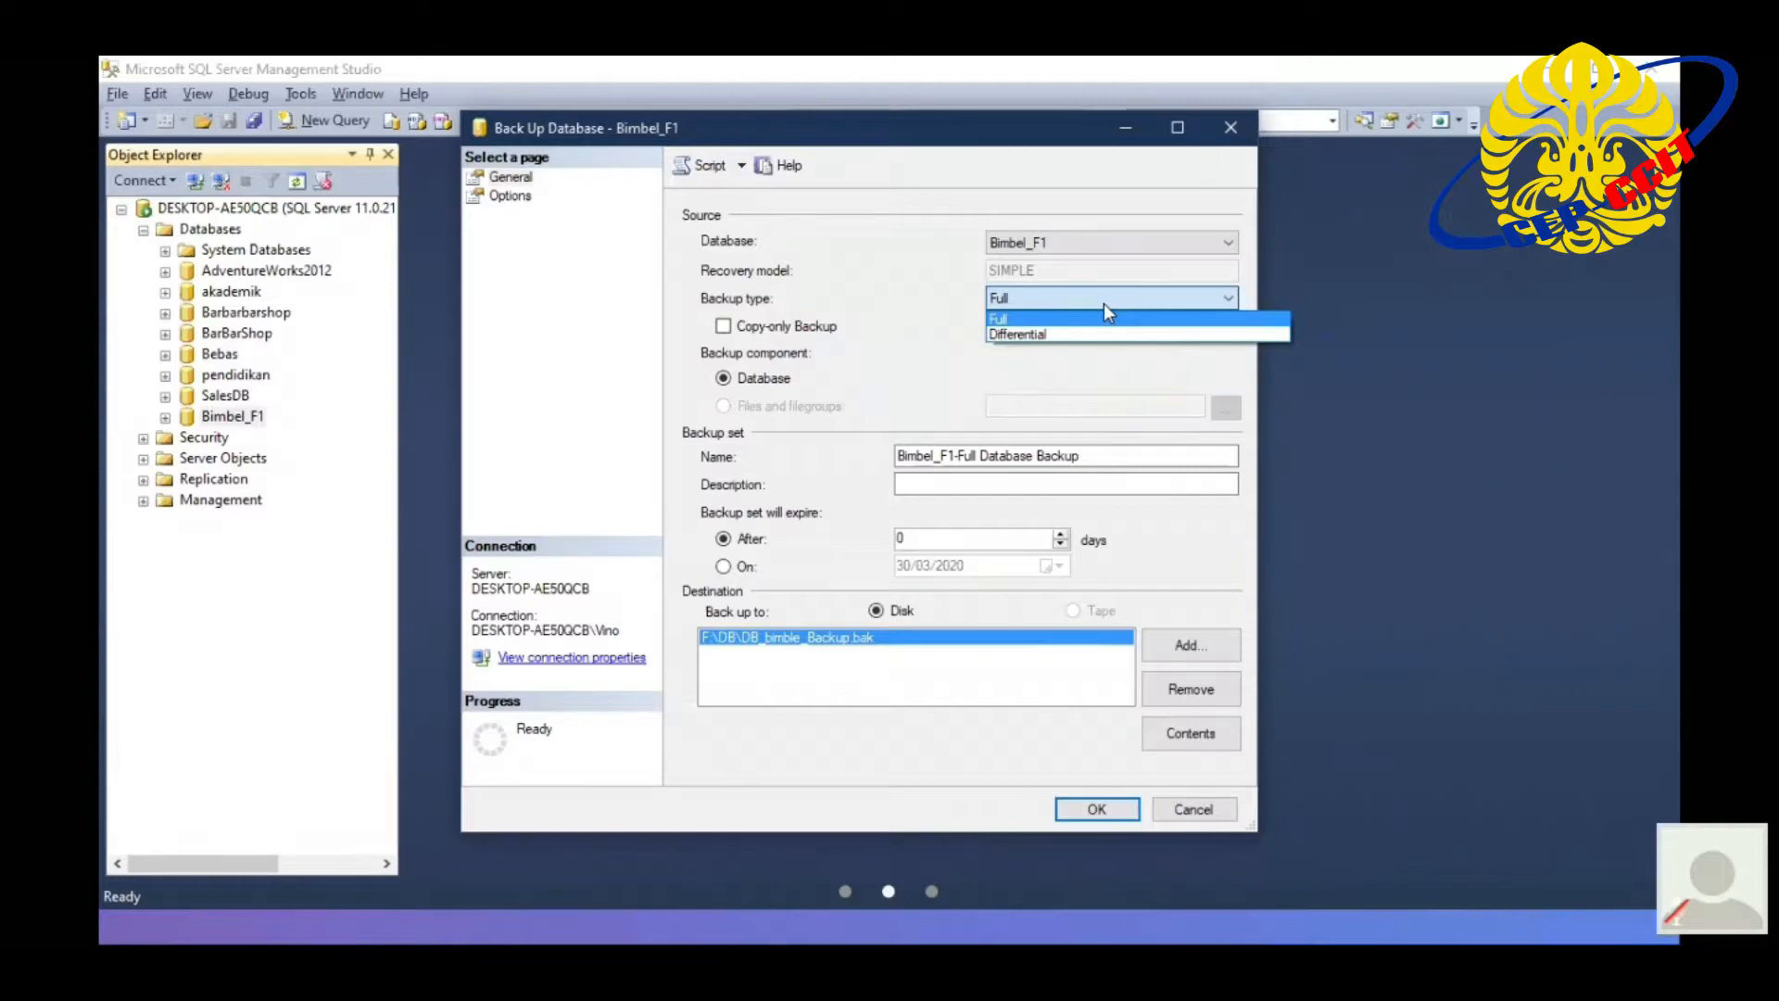
{"action": "left_click", "coordinate": [1103, 316]}
{"action": "left_click", "coordinate": [1168, 692]}
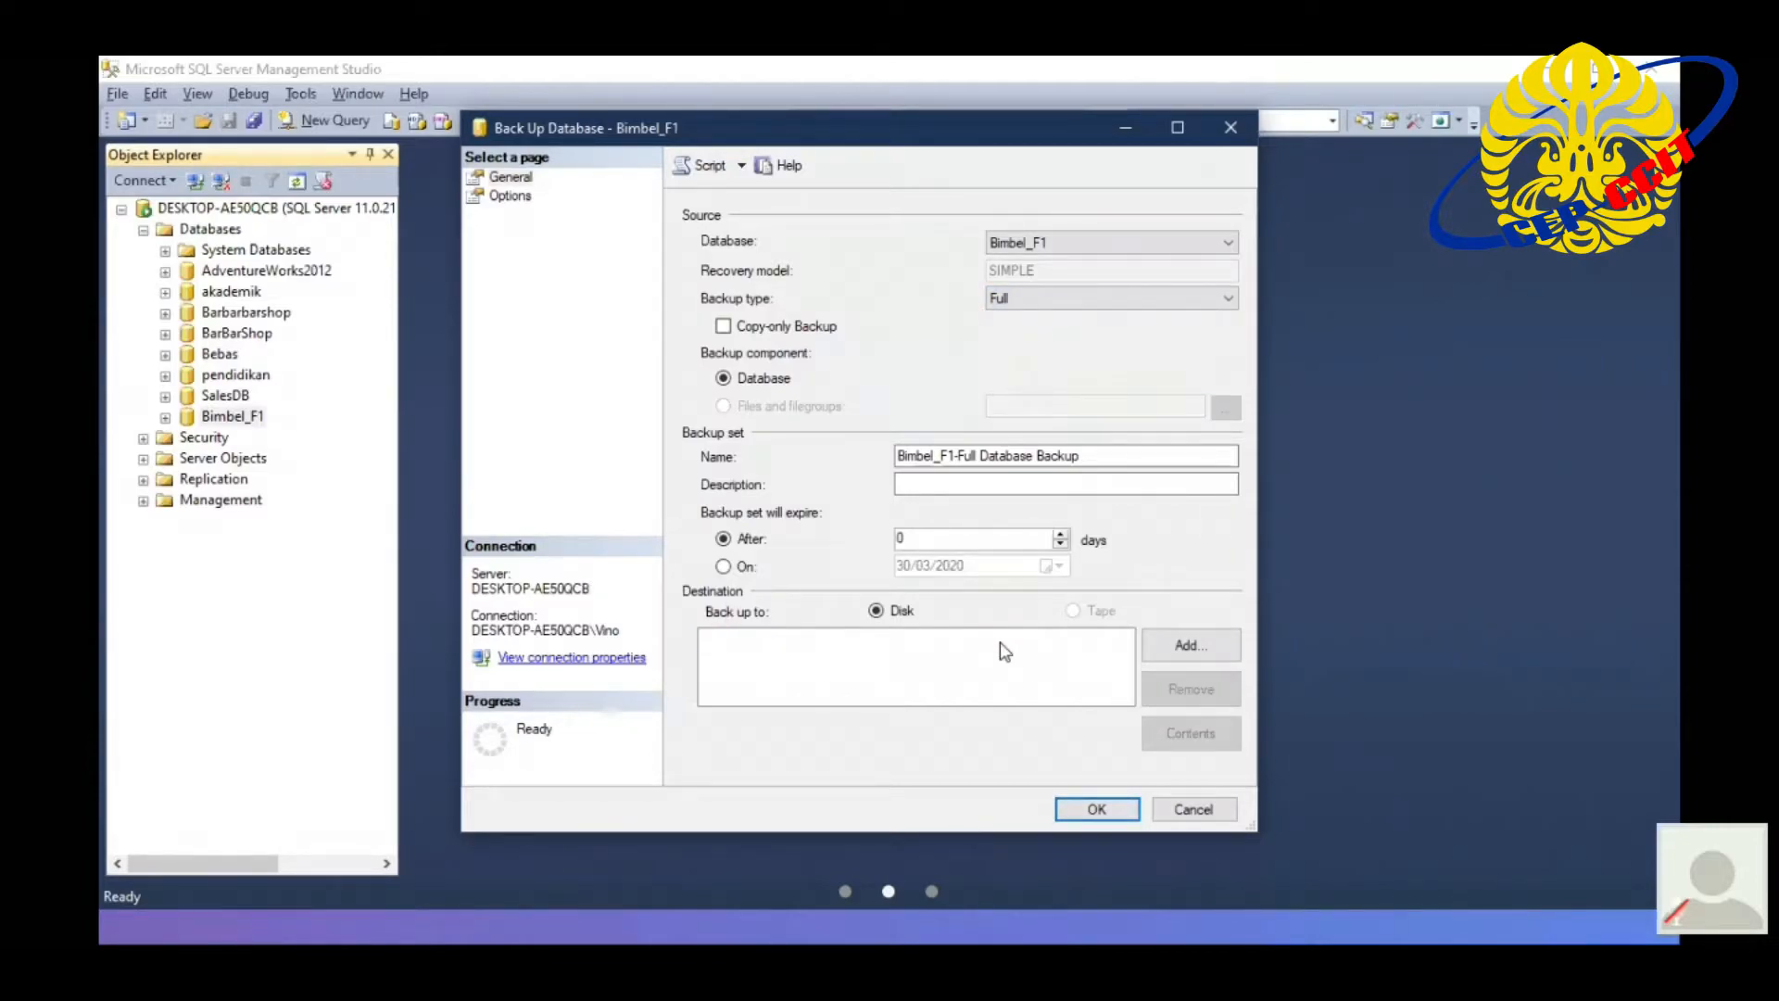
- Add BackupBimbleF1.bak in the default Backup folder as the disk destination and run the backup
{"action": "left_click", "coordinate": [1188, 646]}
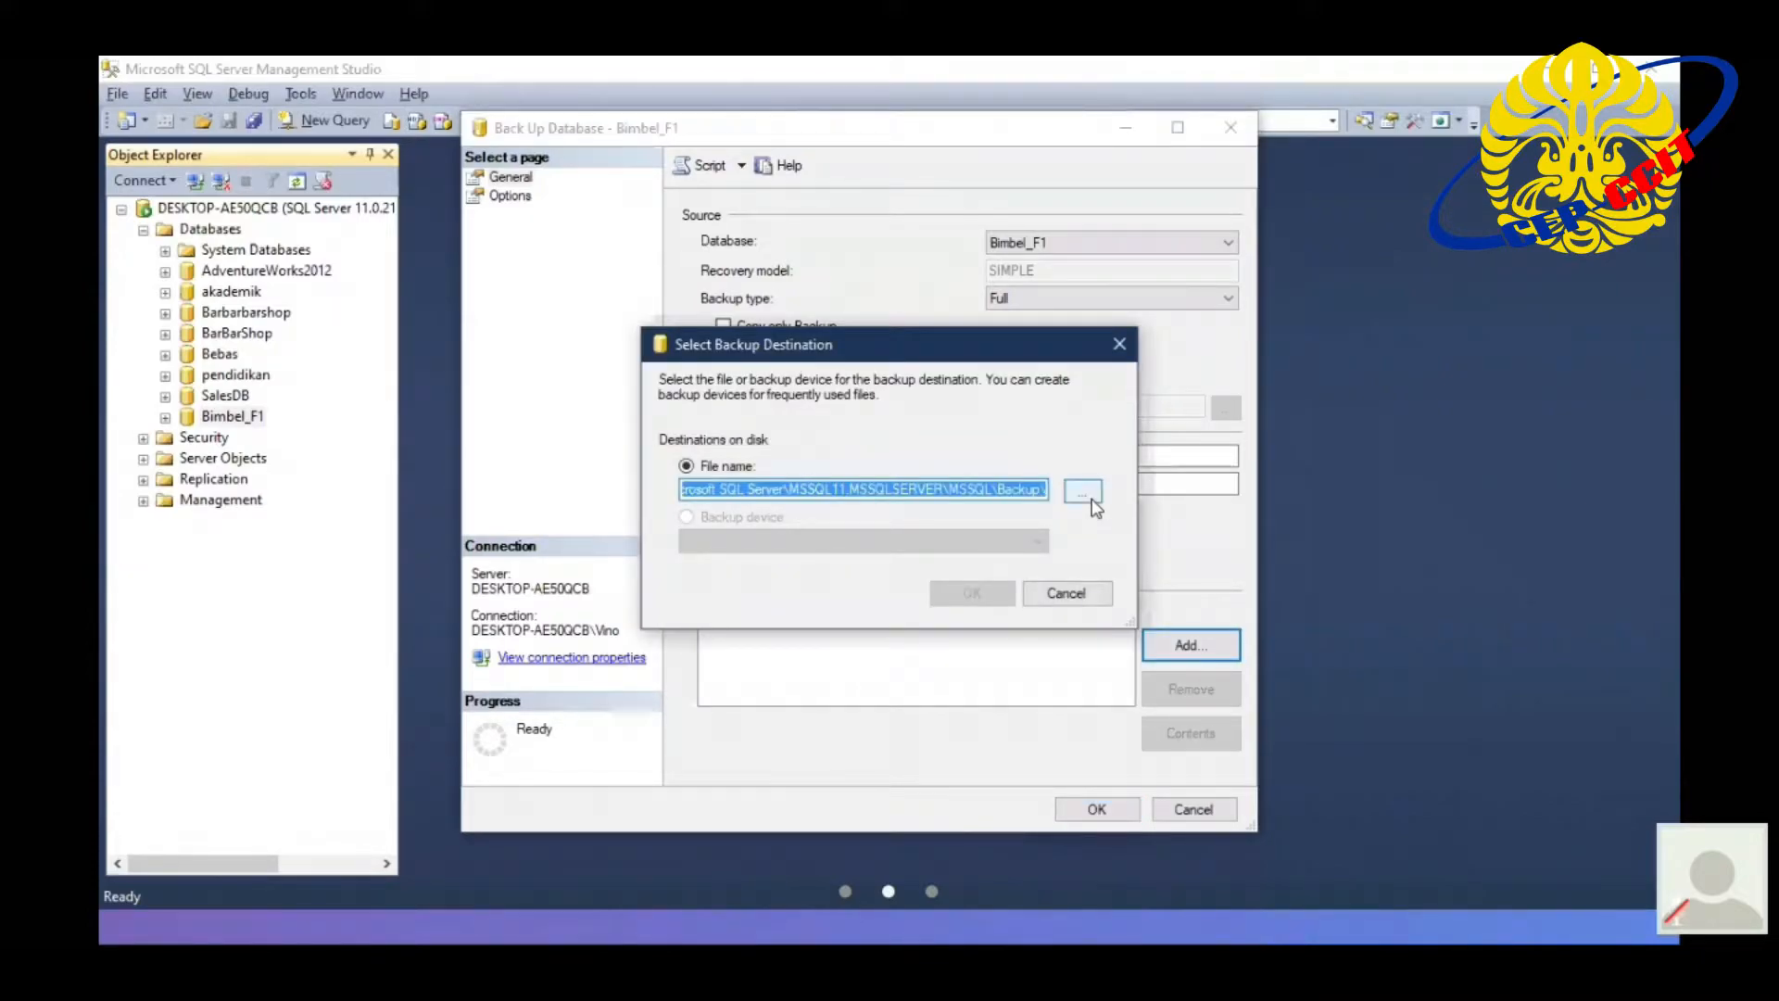
{"action": "left_click", "coordinate": [1089, 498]}
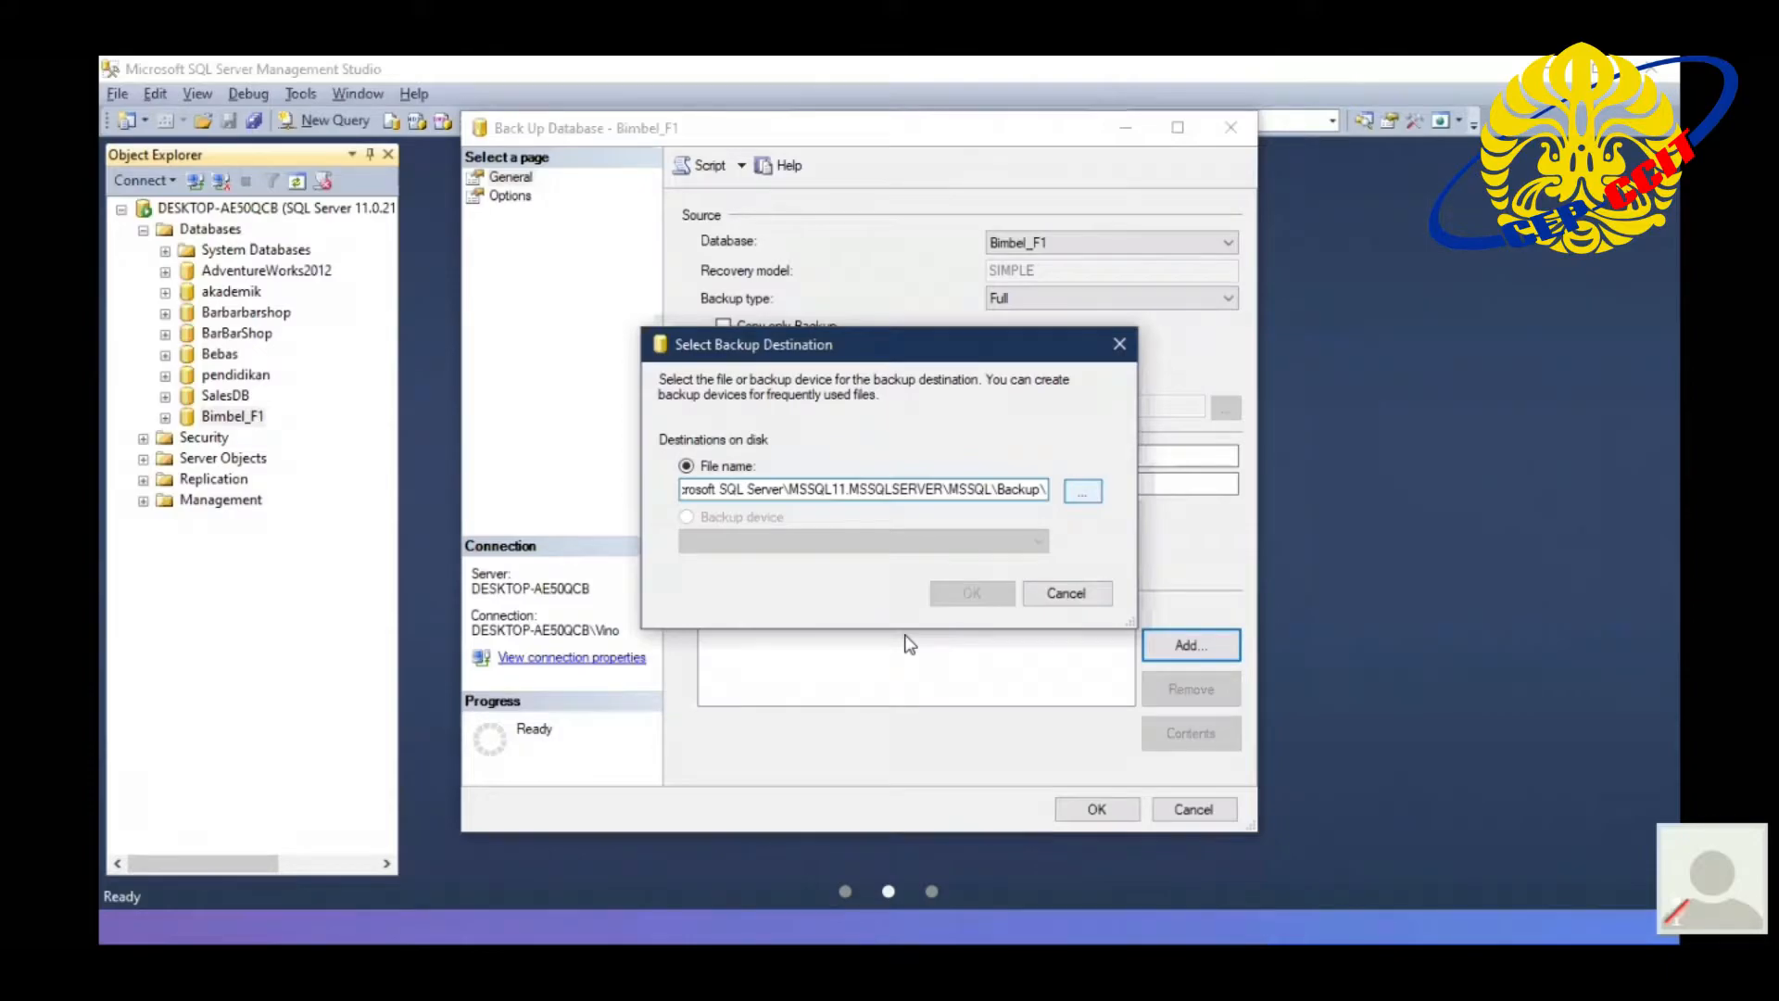
{"action": "left_click", "coordinate": [919, 755]}
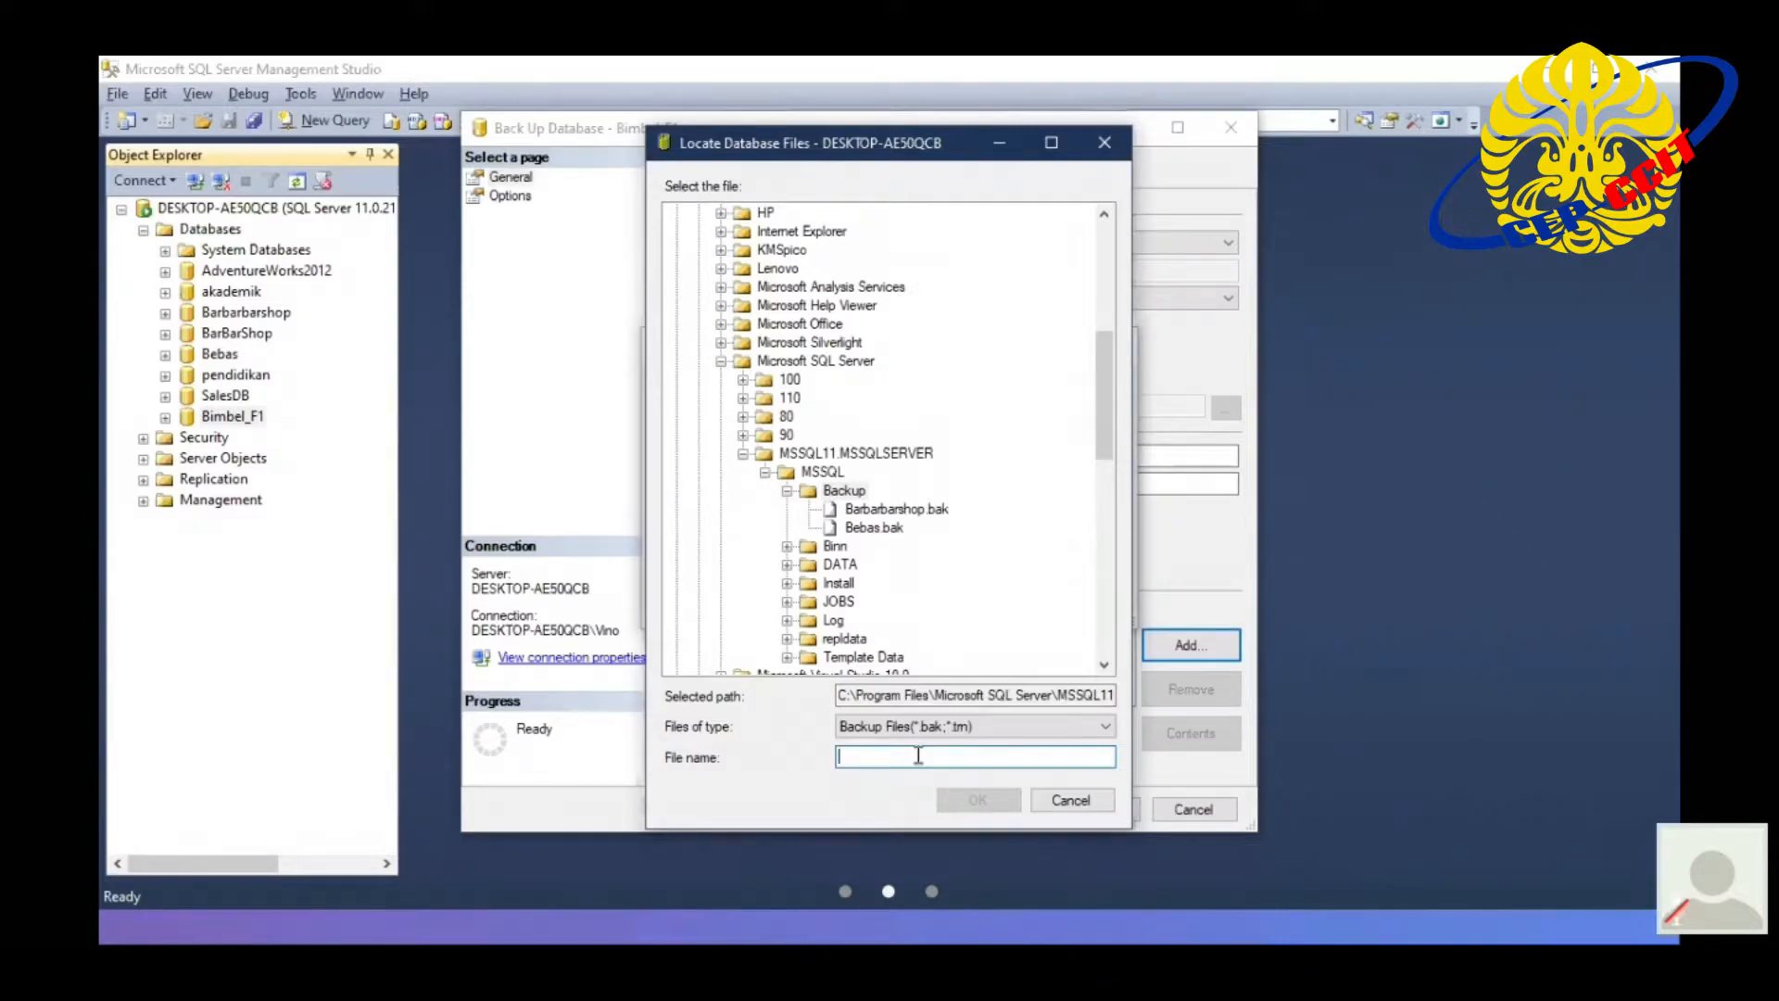
{"action": "type", "text": "Bac"}
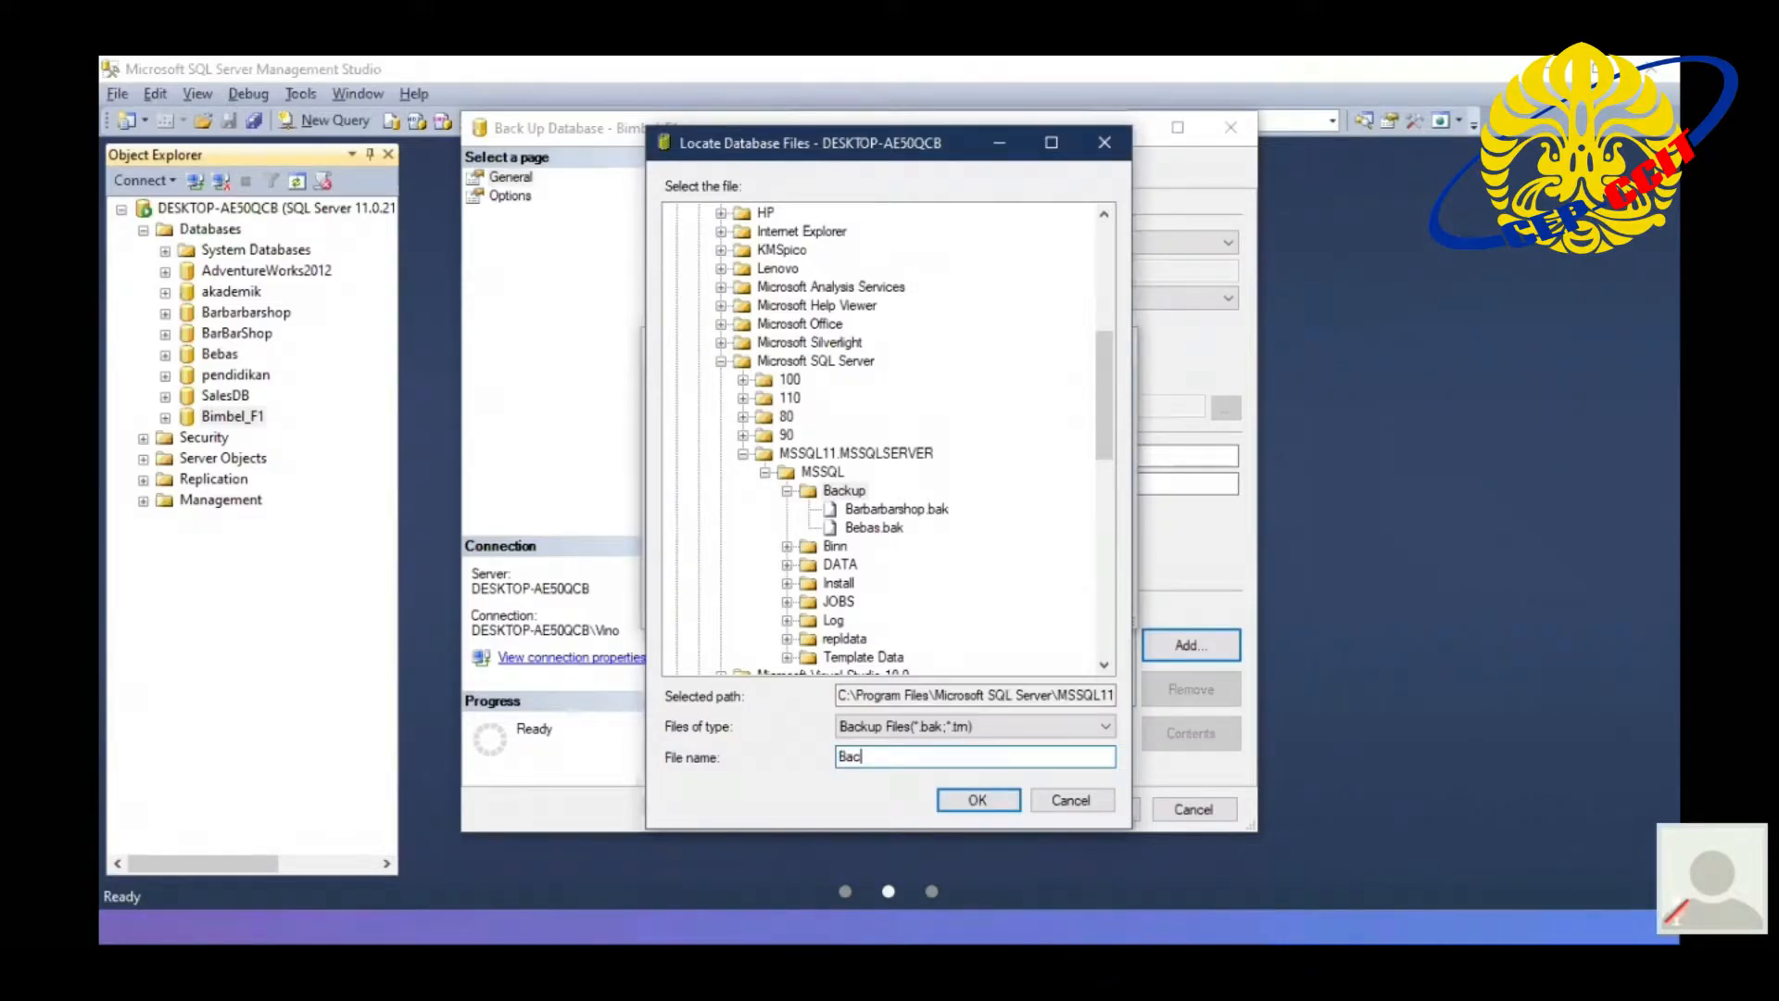
{"action": "type", "text": "kupBimbleF1.bak"}
{"action": "left_click", "coordinate": [997, 793]}
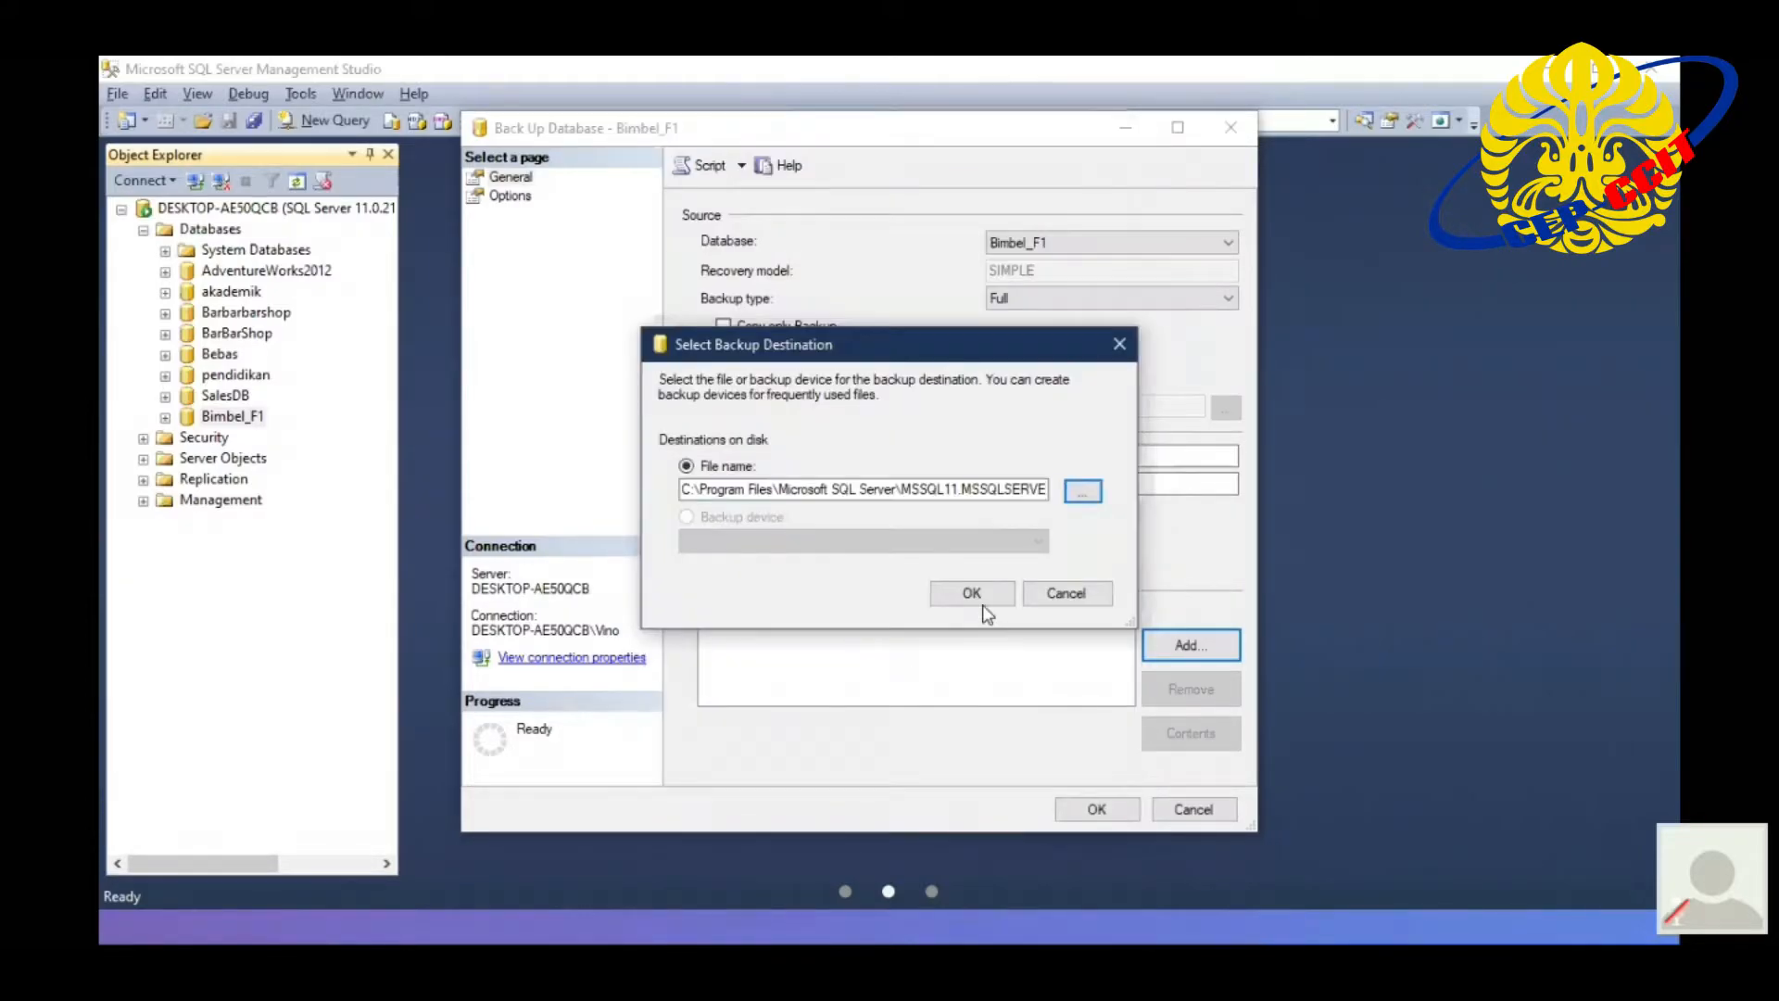
{"action": "key", "text": "Return"}
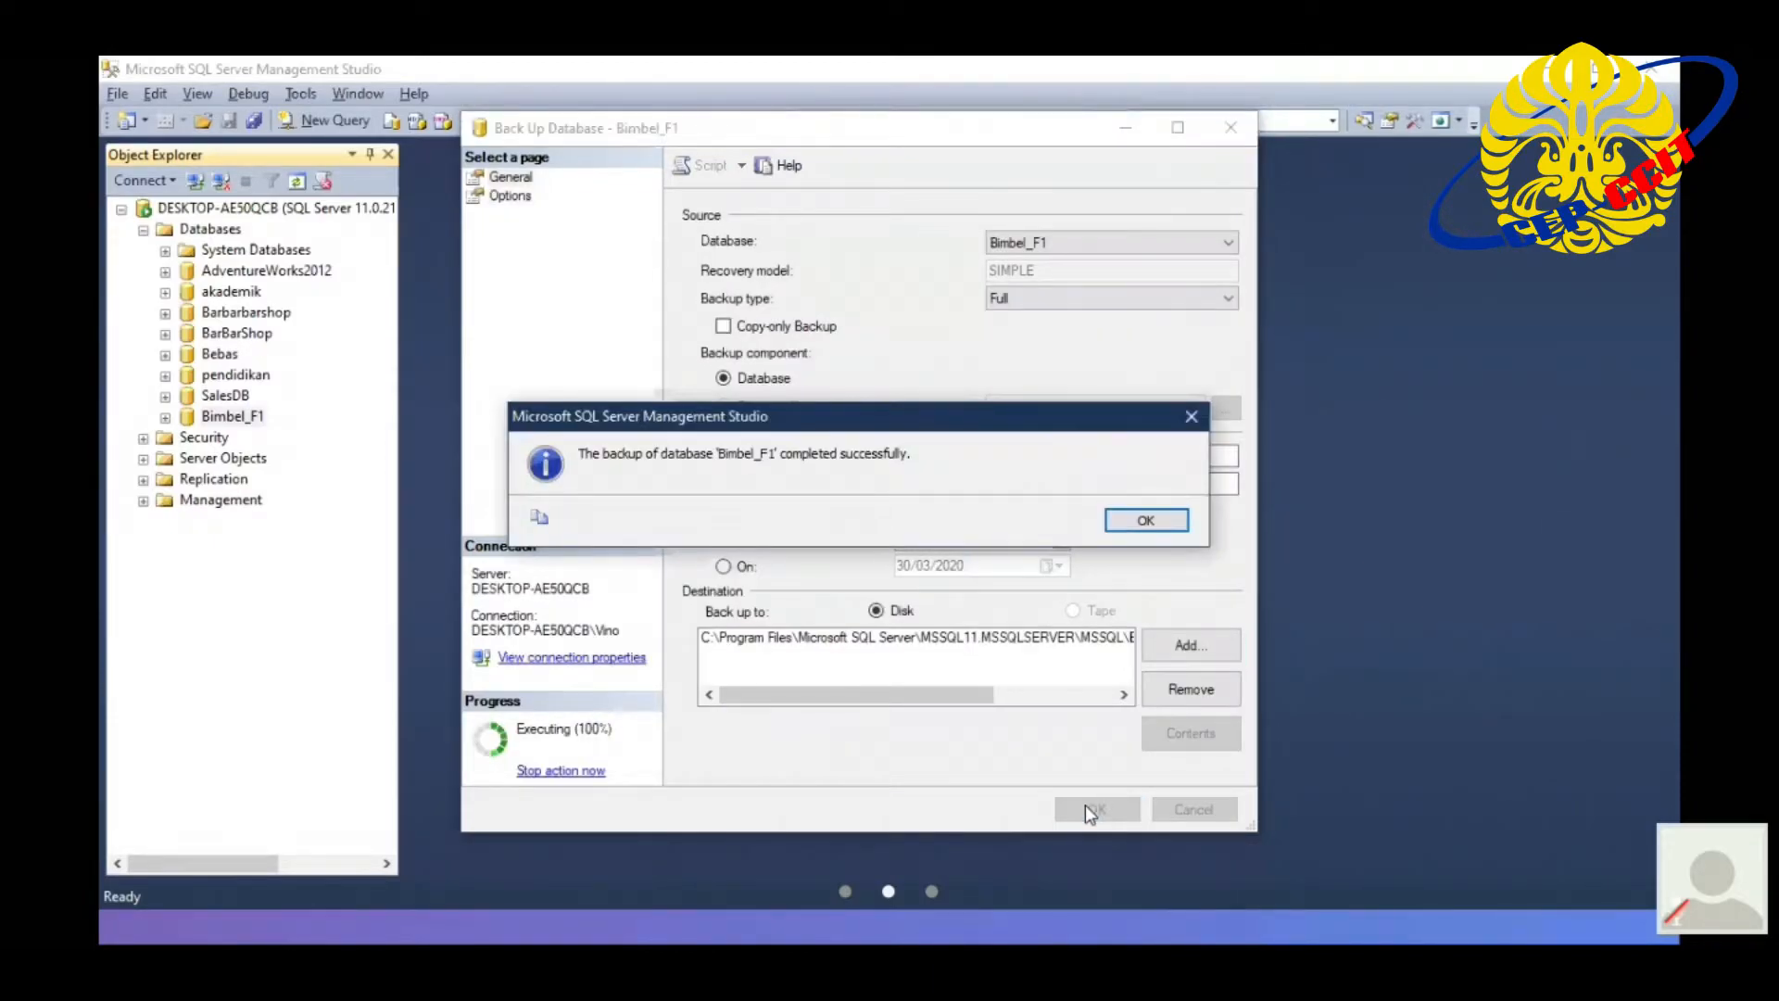
{"action": "left_click", "coordinate": [1146, 521]}
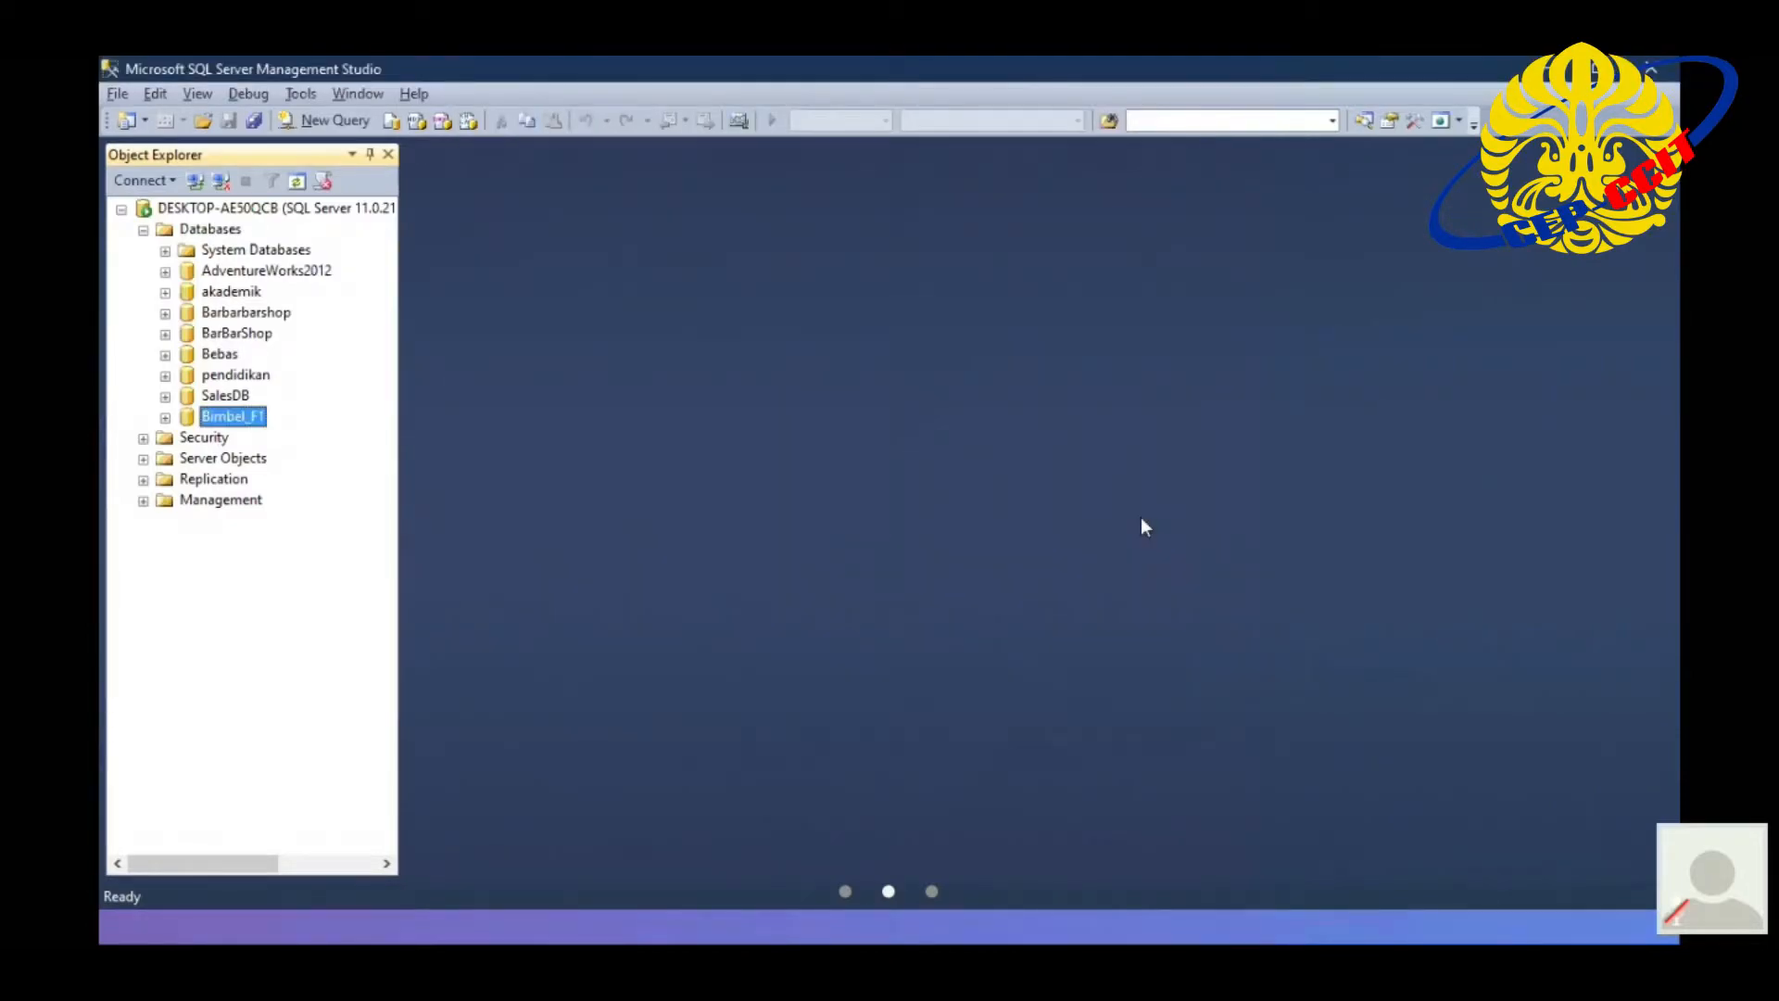
- Delete the Bimbel_F1 database from the server
{"action": "right_click", "coordinate": [251, 428]}
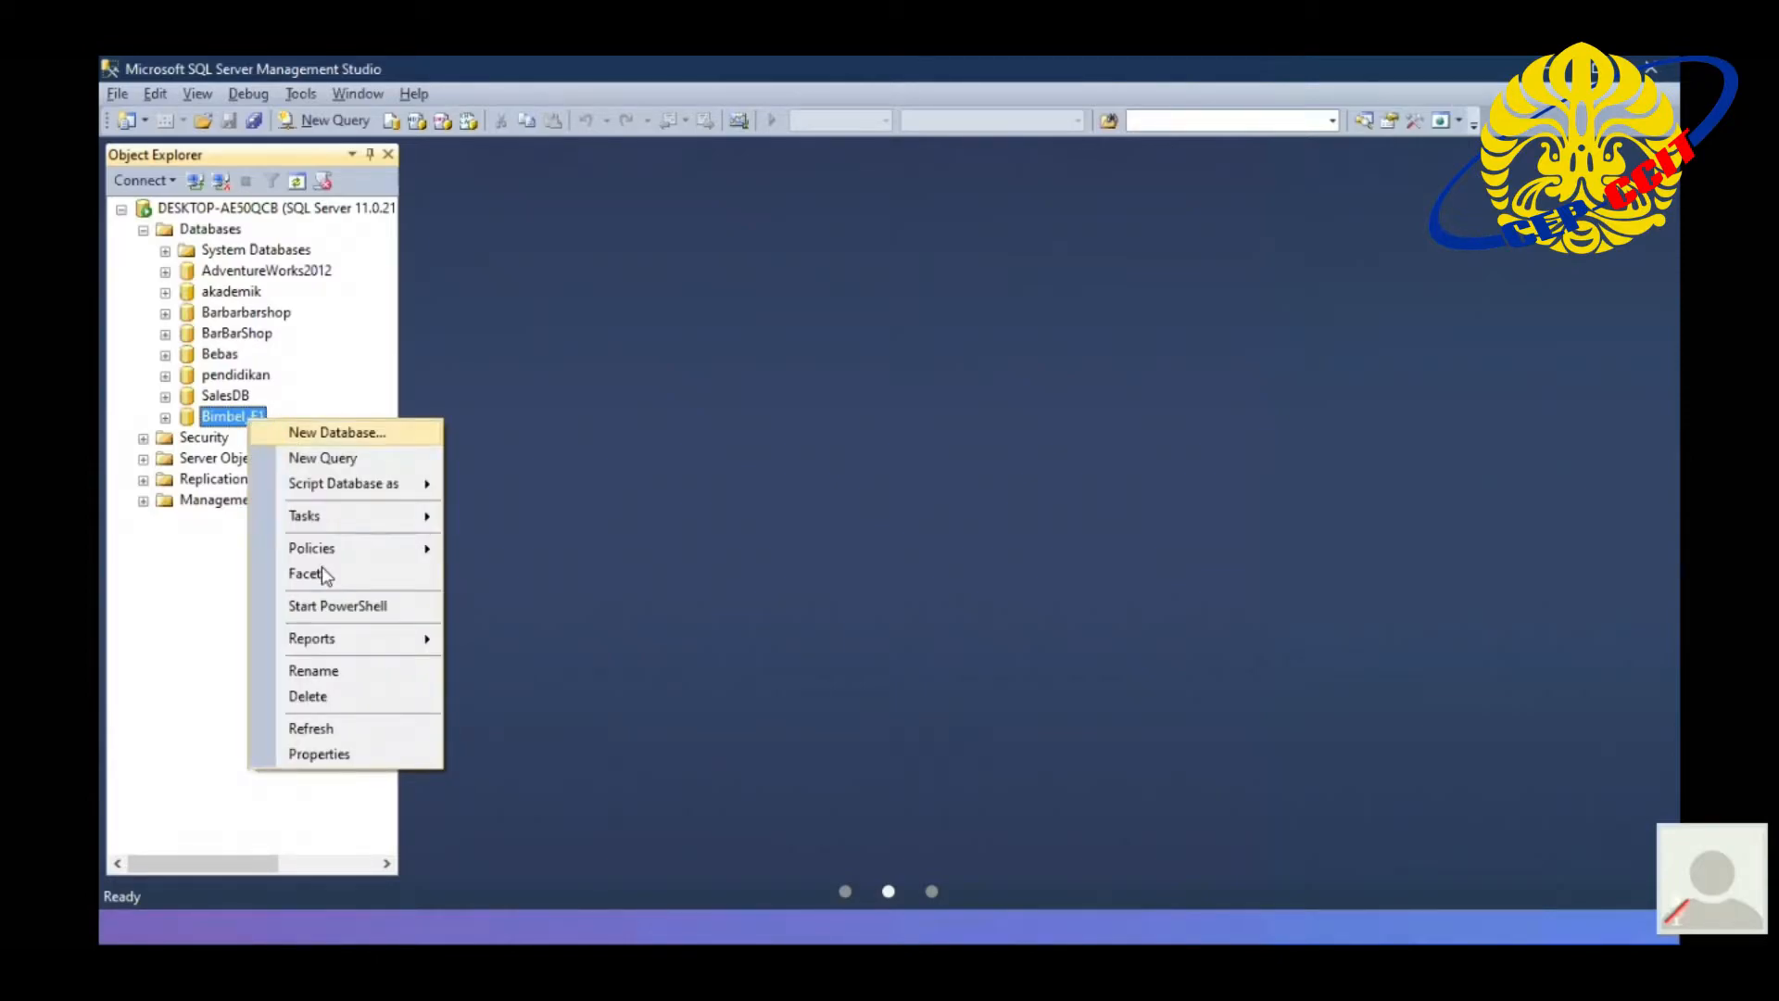
{"action": "left_click", "coordinate": [338, 698]}
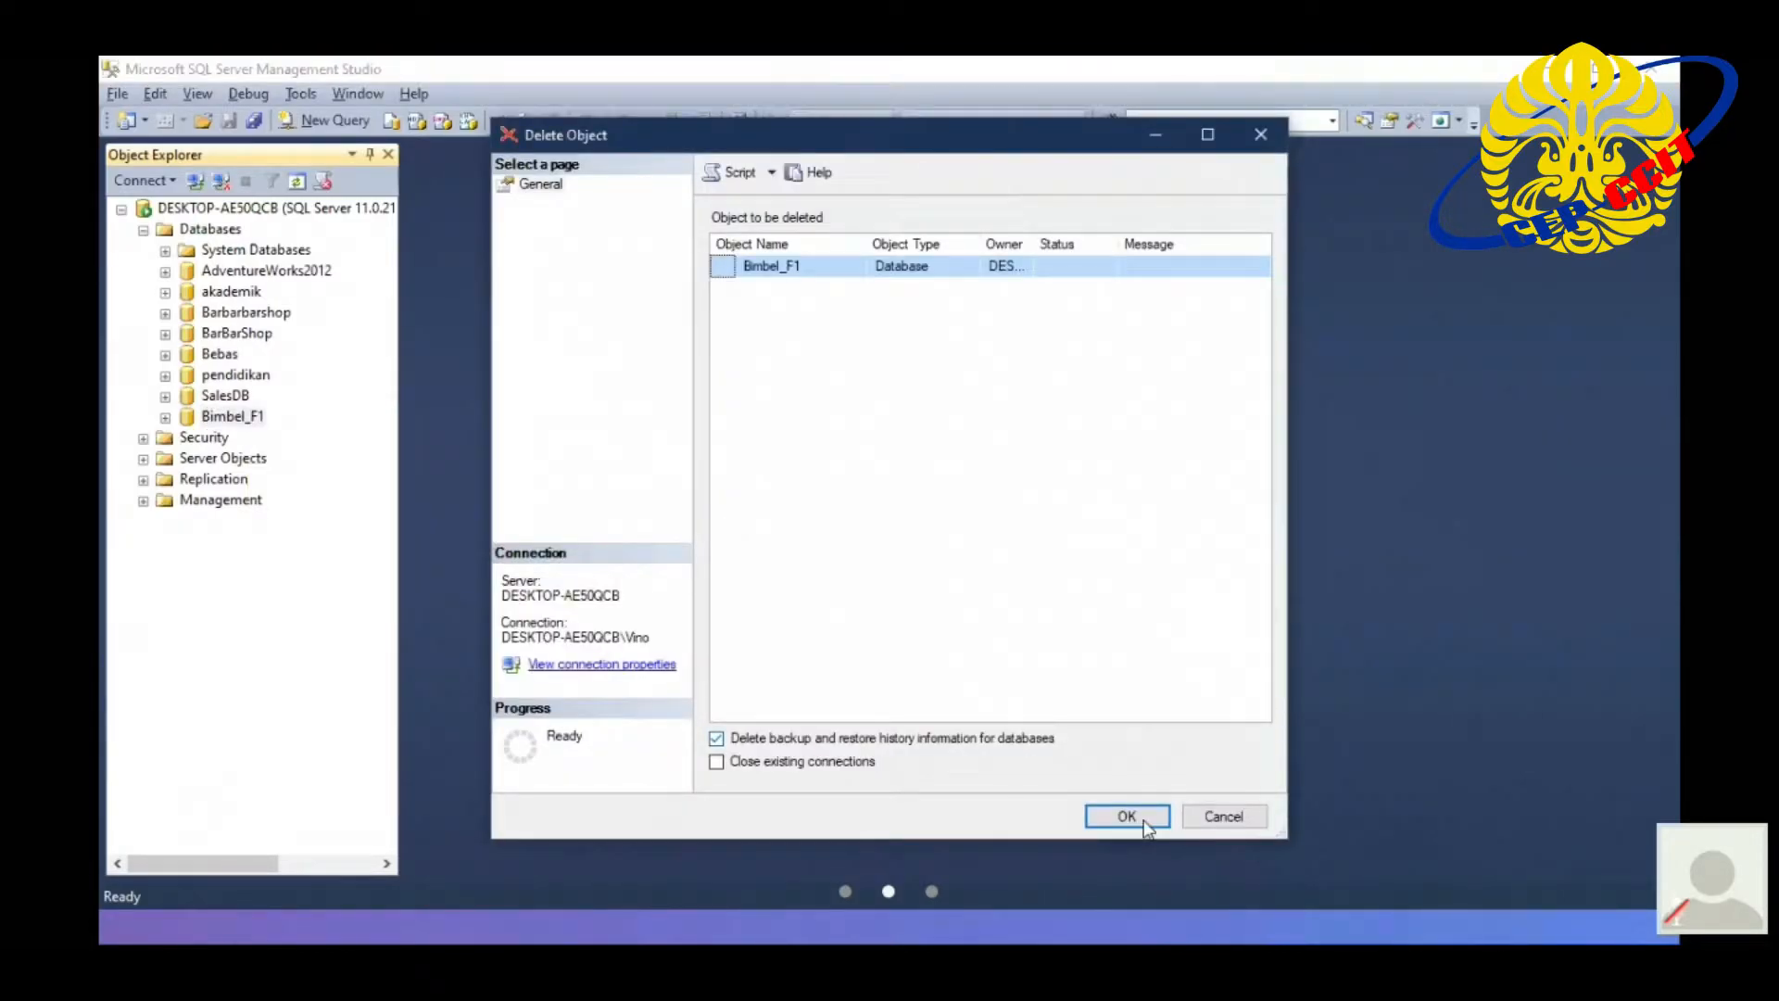
{"action": "left_click", "coordinate": [1126, 817]}
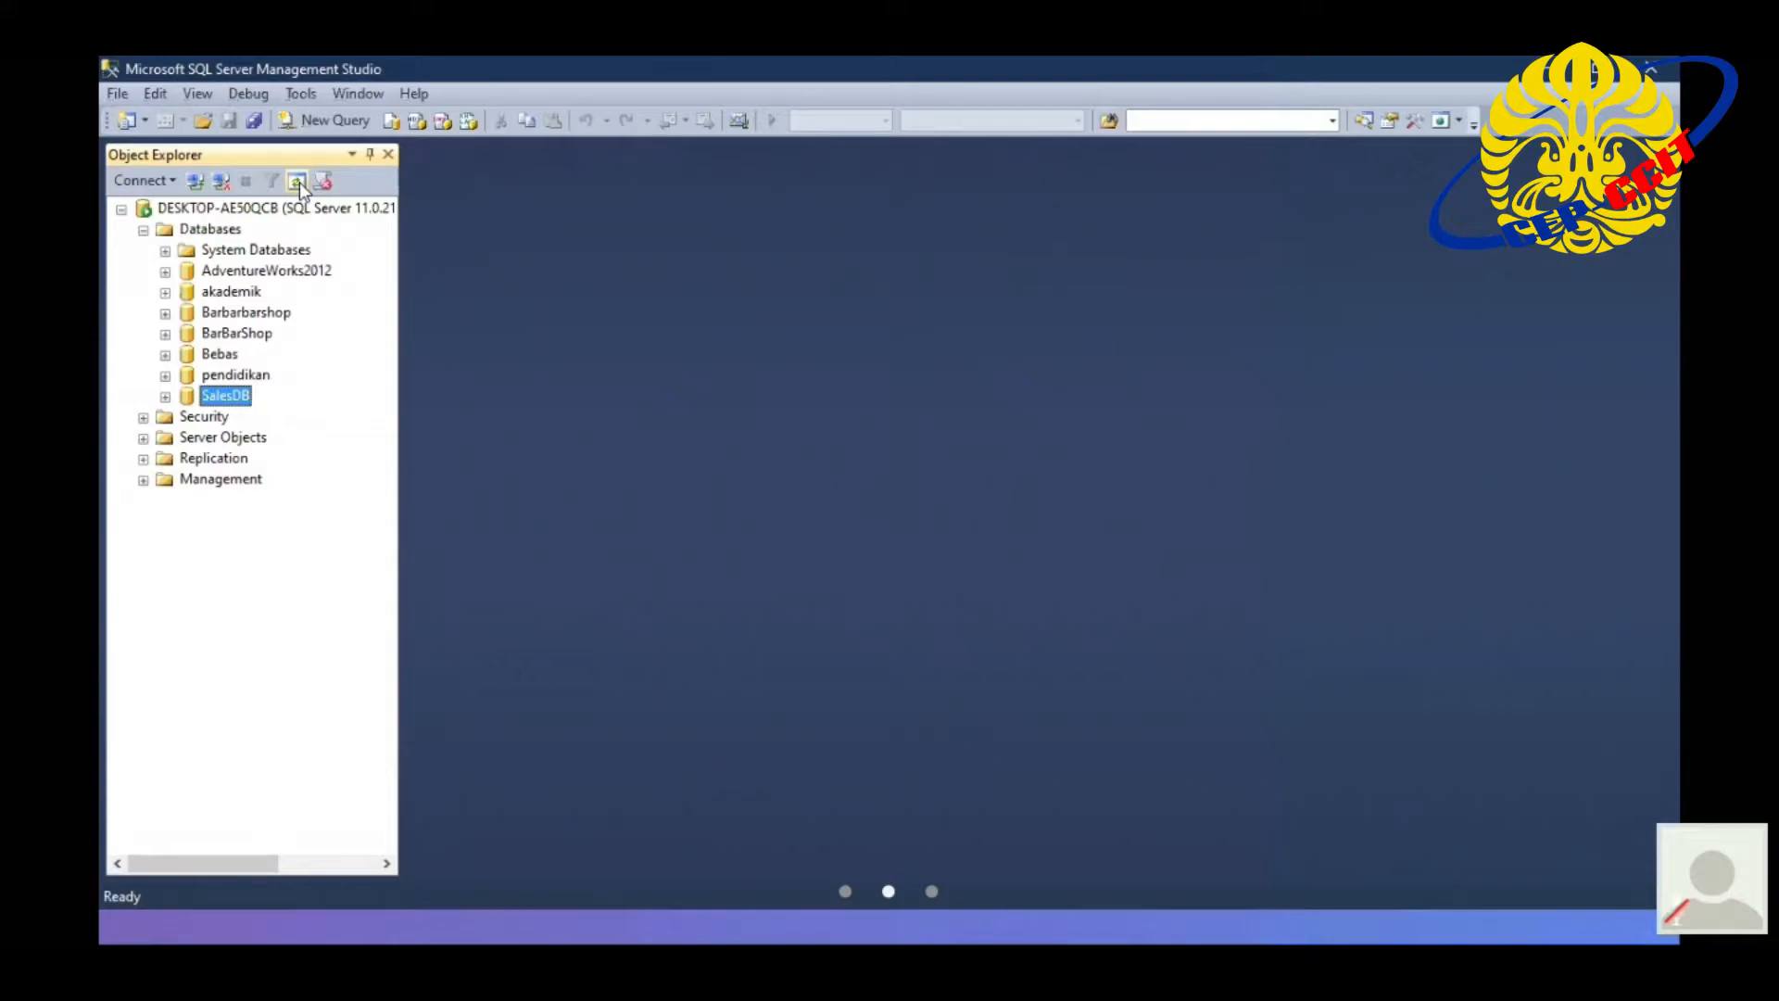
- Set up a database restore from a device, with BackupBimbleF1.bak as the backup media file
{"action": "left_click", "coordinate": [227, 234]}
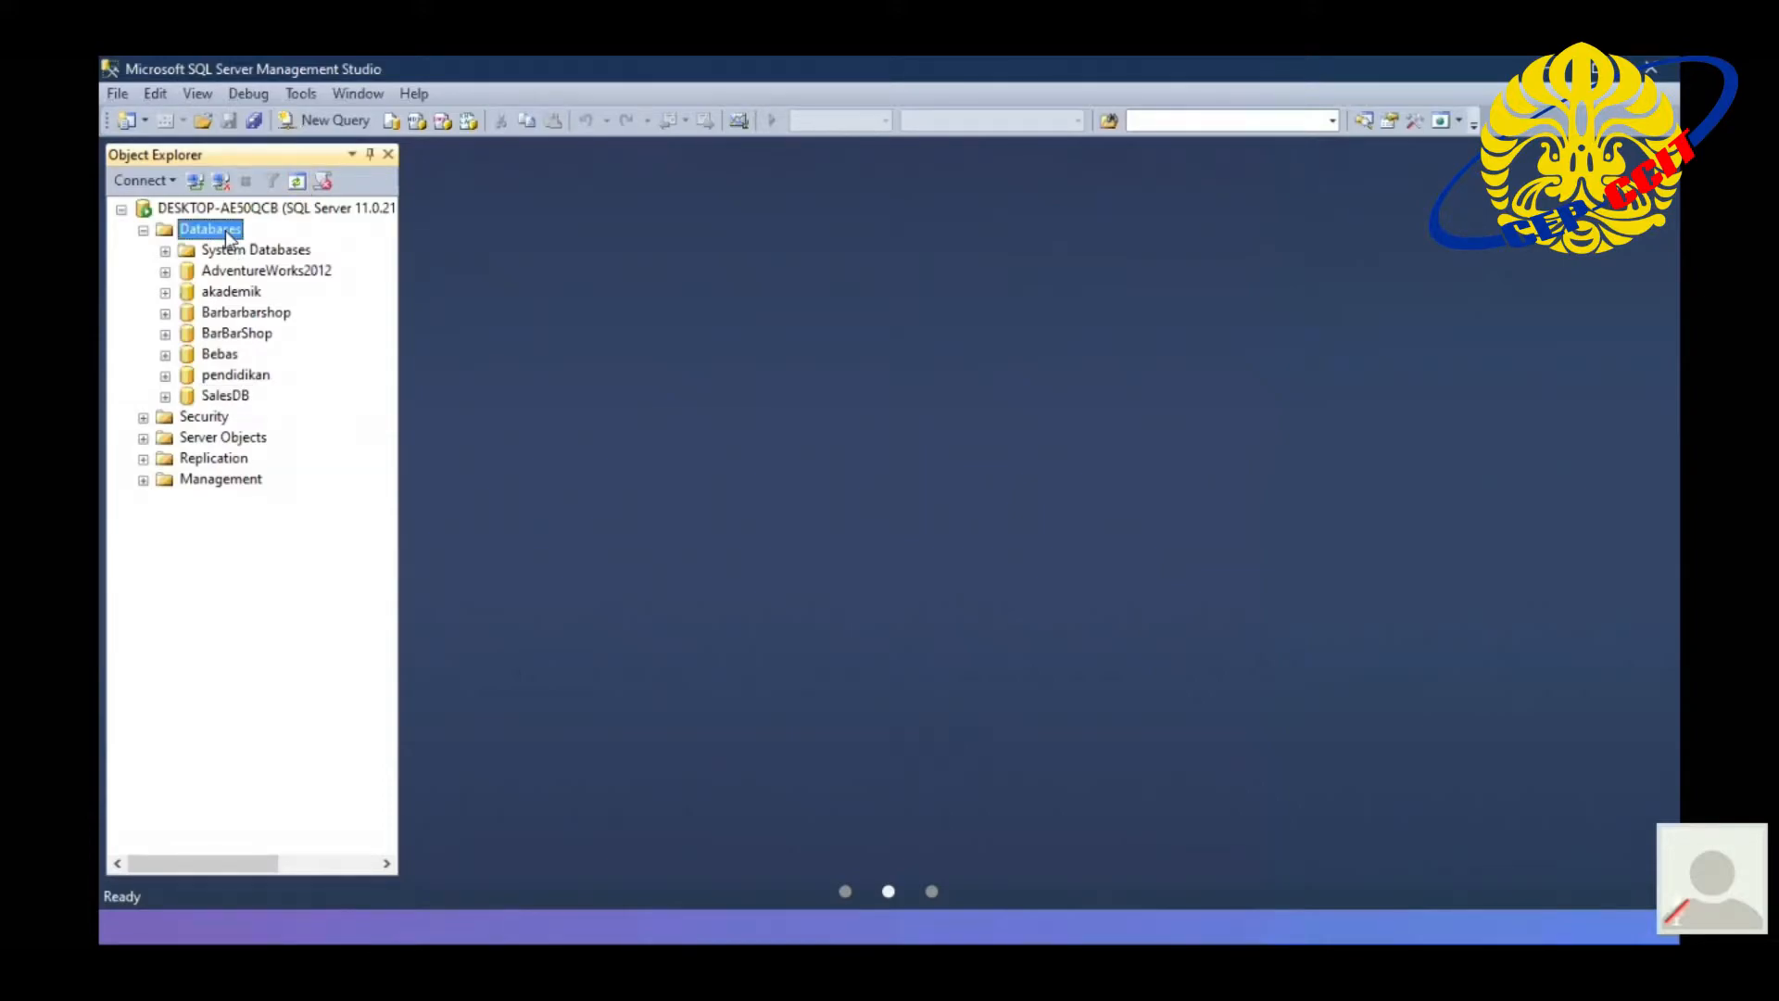
{"action": "right_click", "coordinate": [227, 233]}
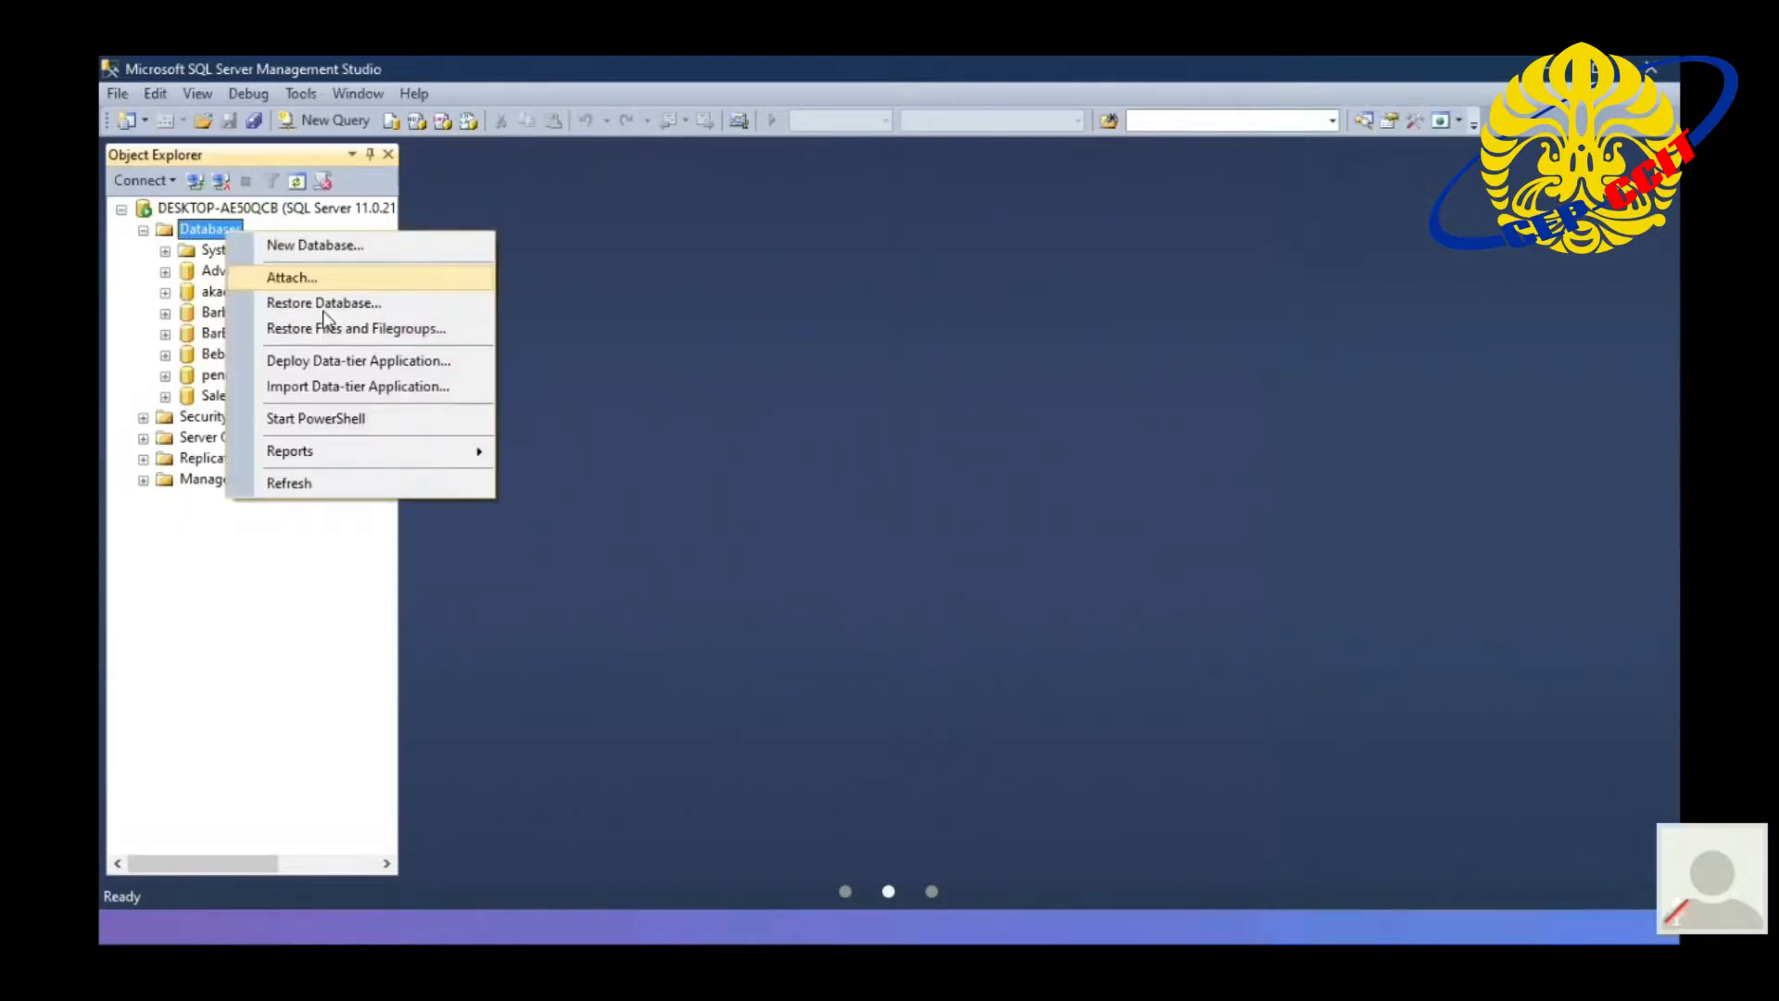
{"action": "left_click", "coordinate": [324, 312]}
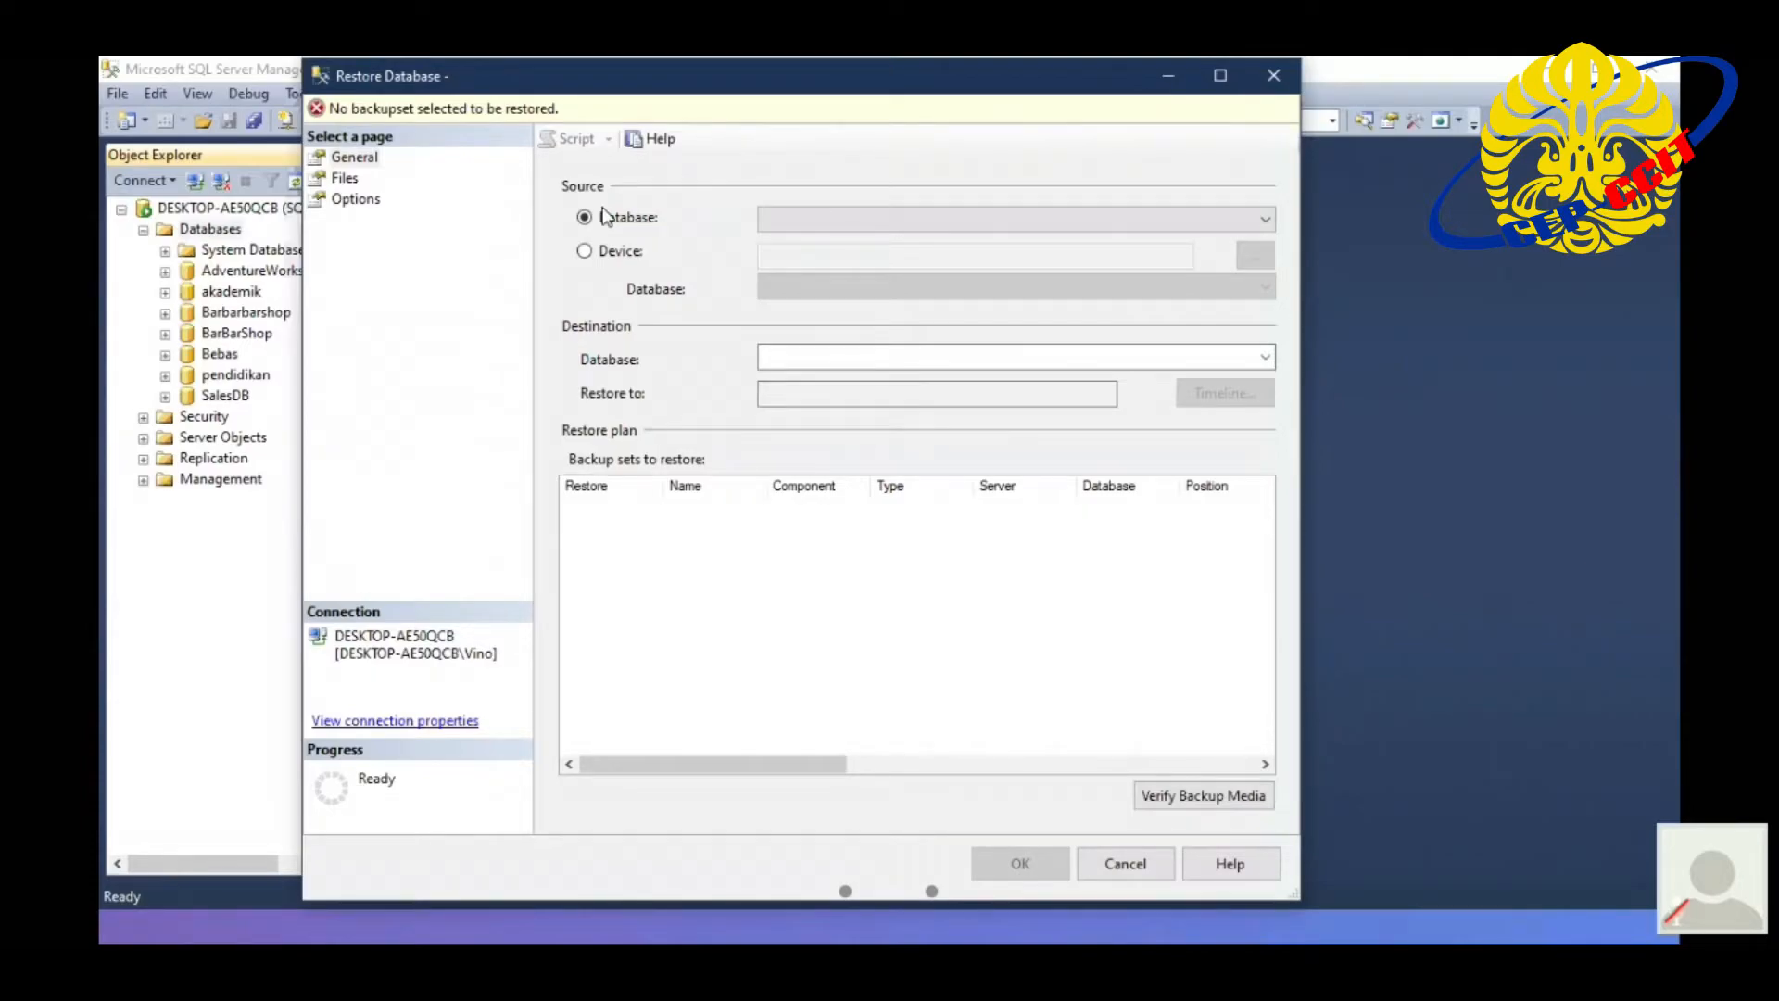
{"action": "left_click", "coordinate": [586, 252]}
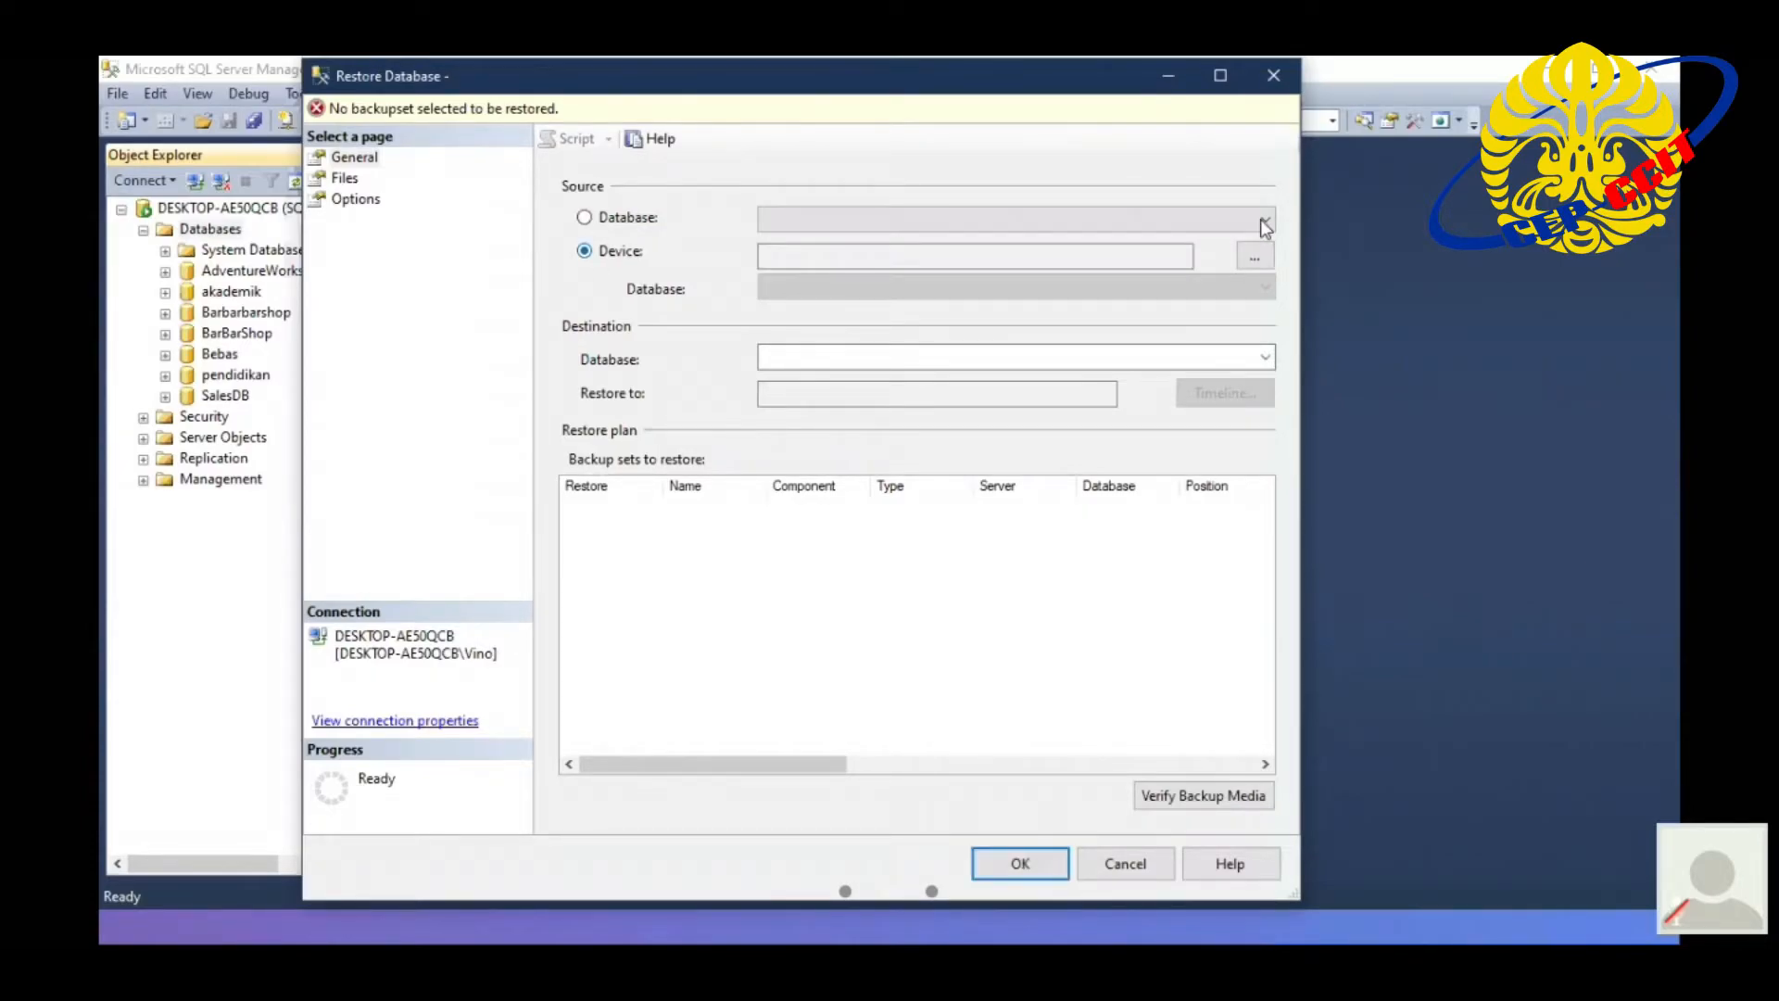
{"action": "left_click", "coordinate": [1259, 252]}
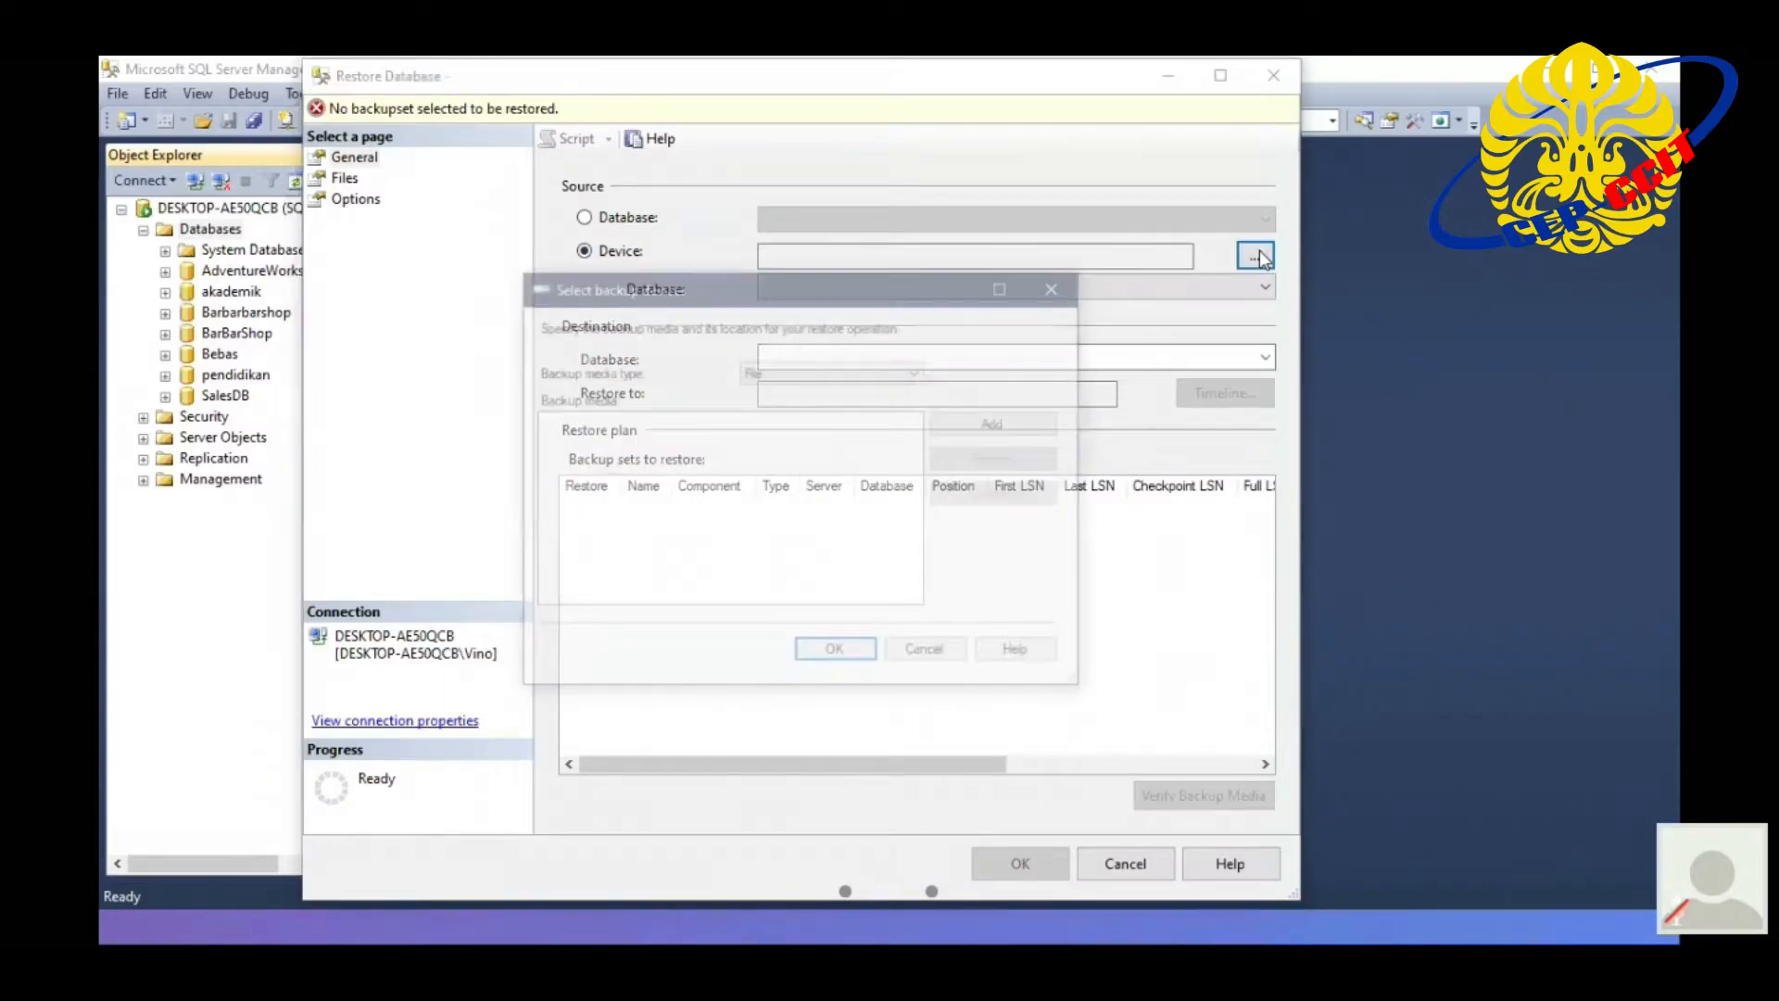
{"action": "left_click", "coordinate": [1053, 426]}
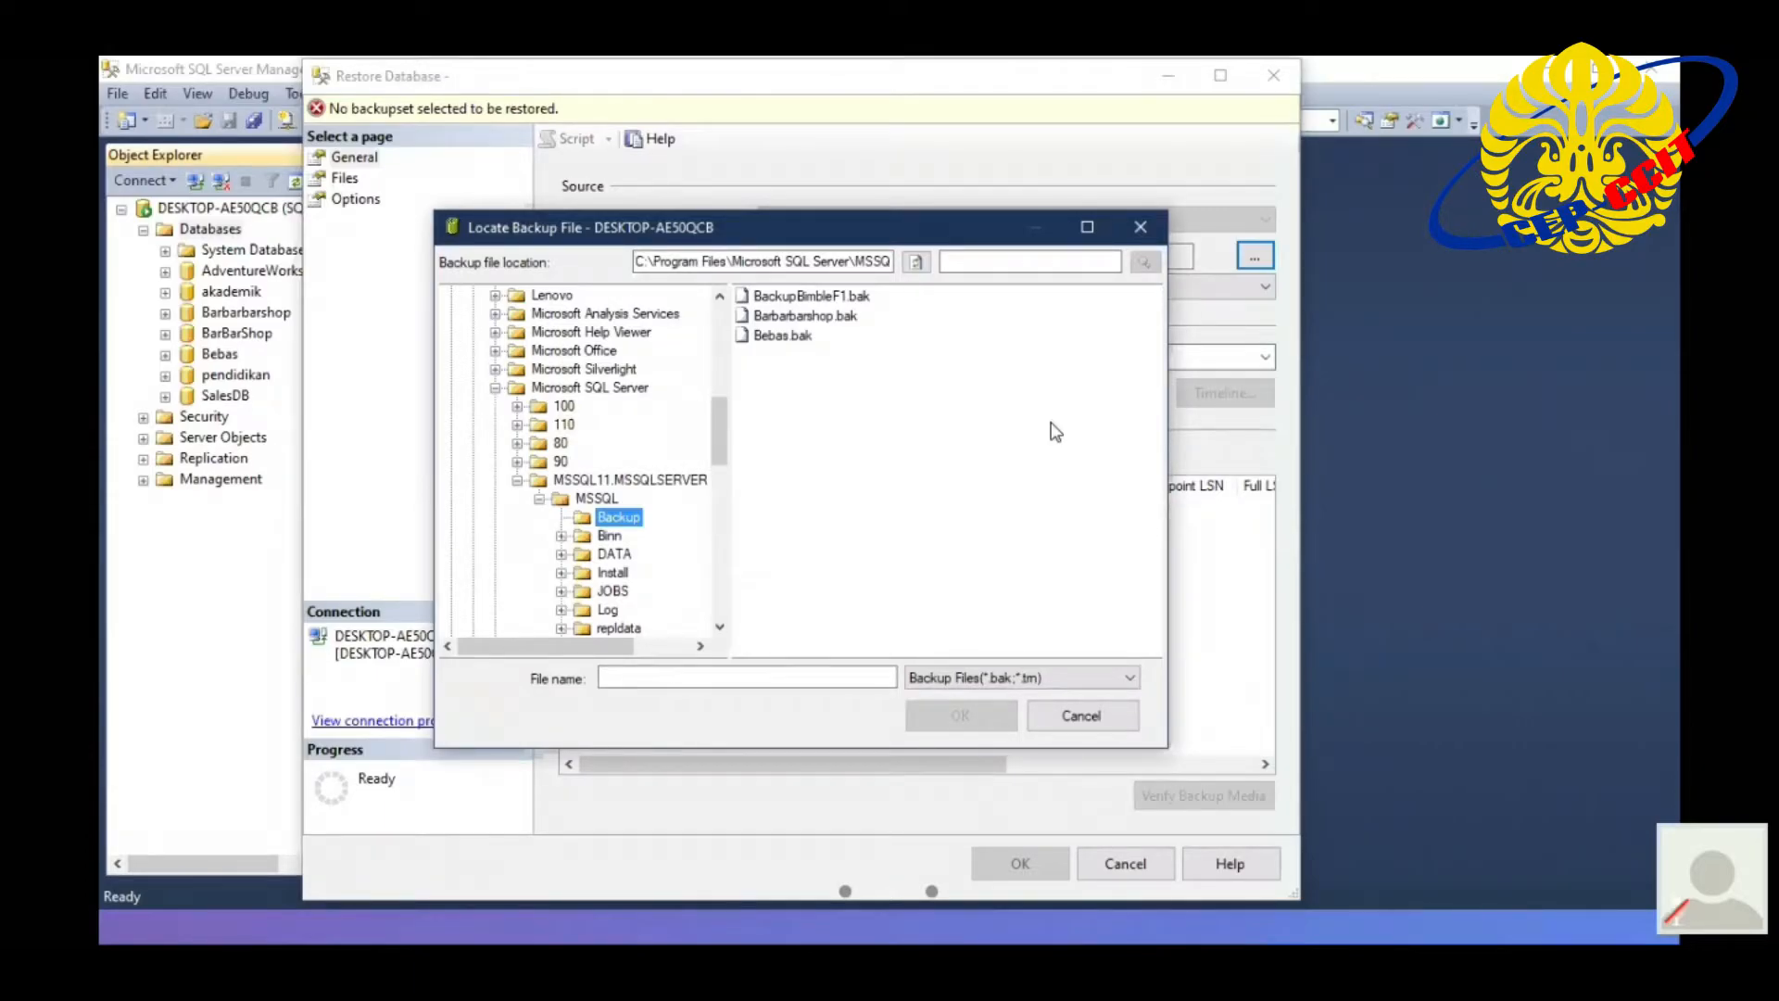
{"action": "left_click", "coordinate": [865, 304]}
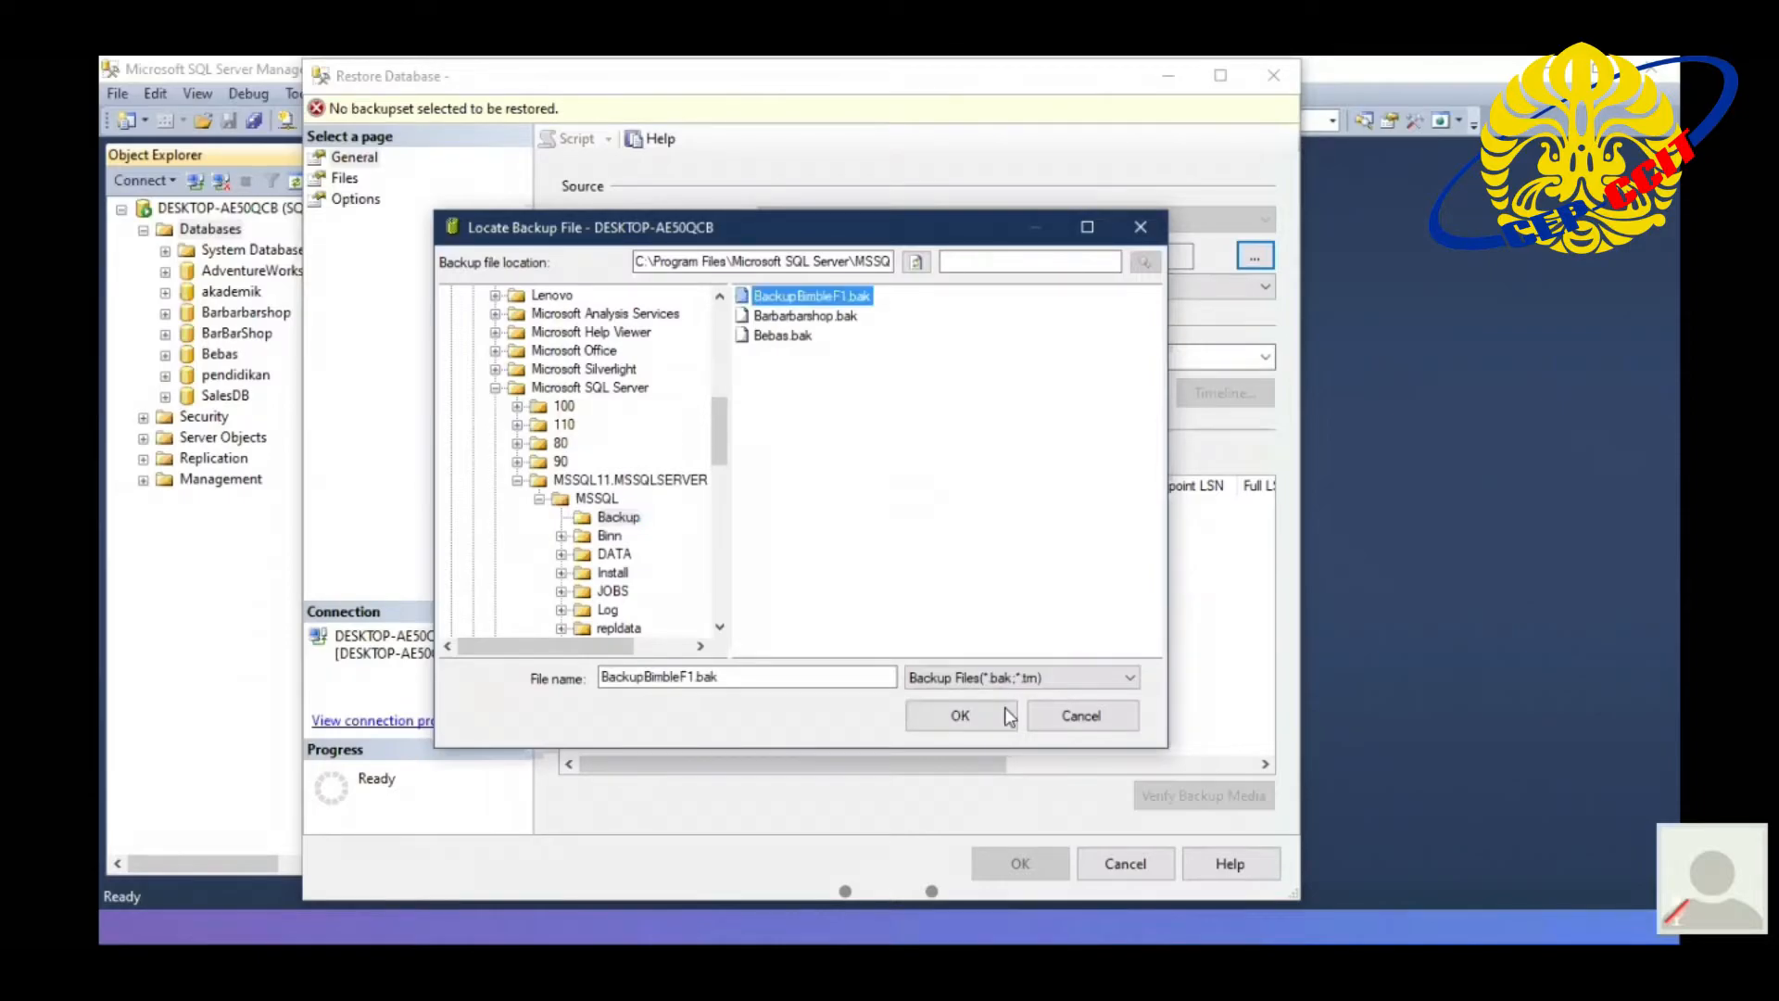
{"action": "left_click", "coordinate": [1003, 719]}
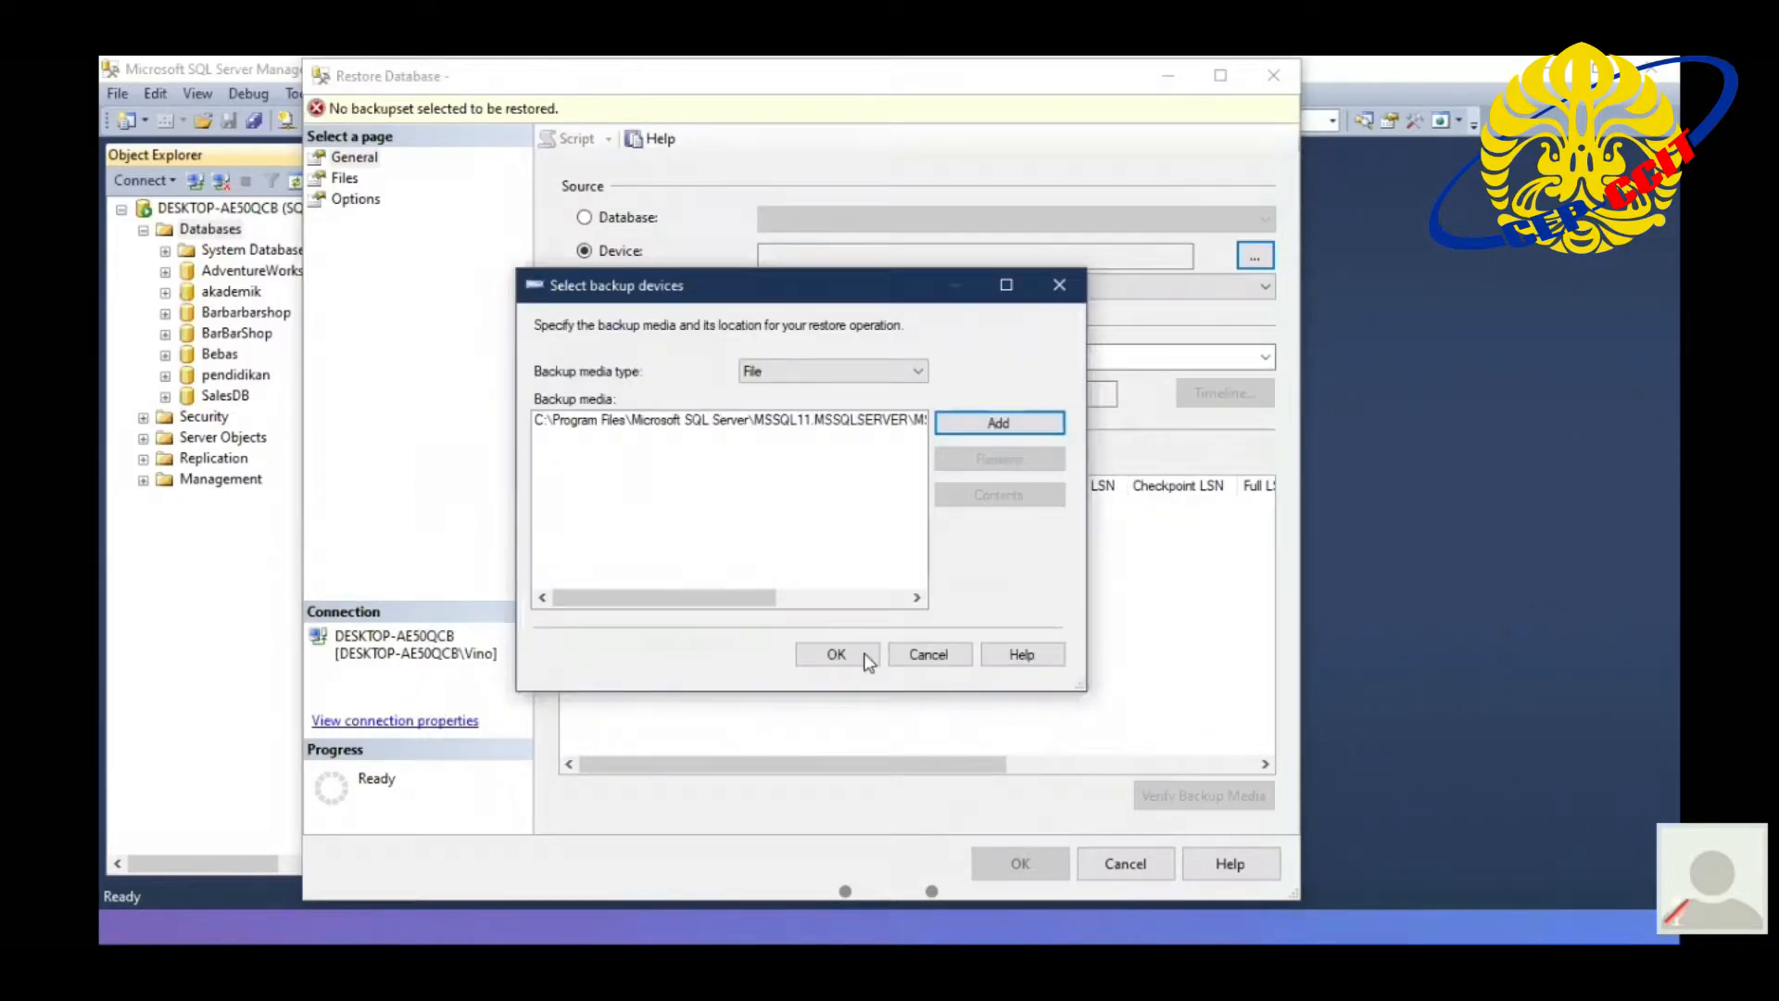
{"action": "left_click", "coordinate": [836, 654]}
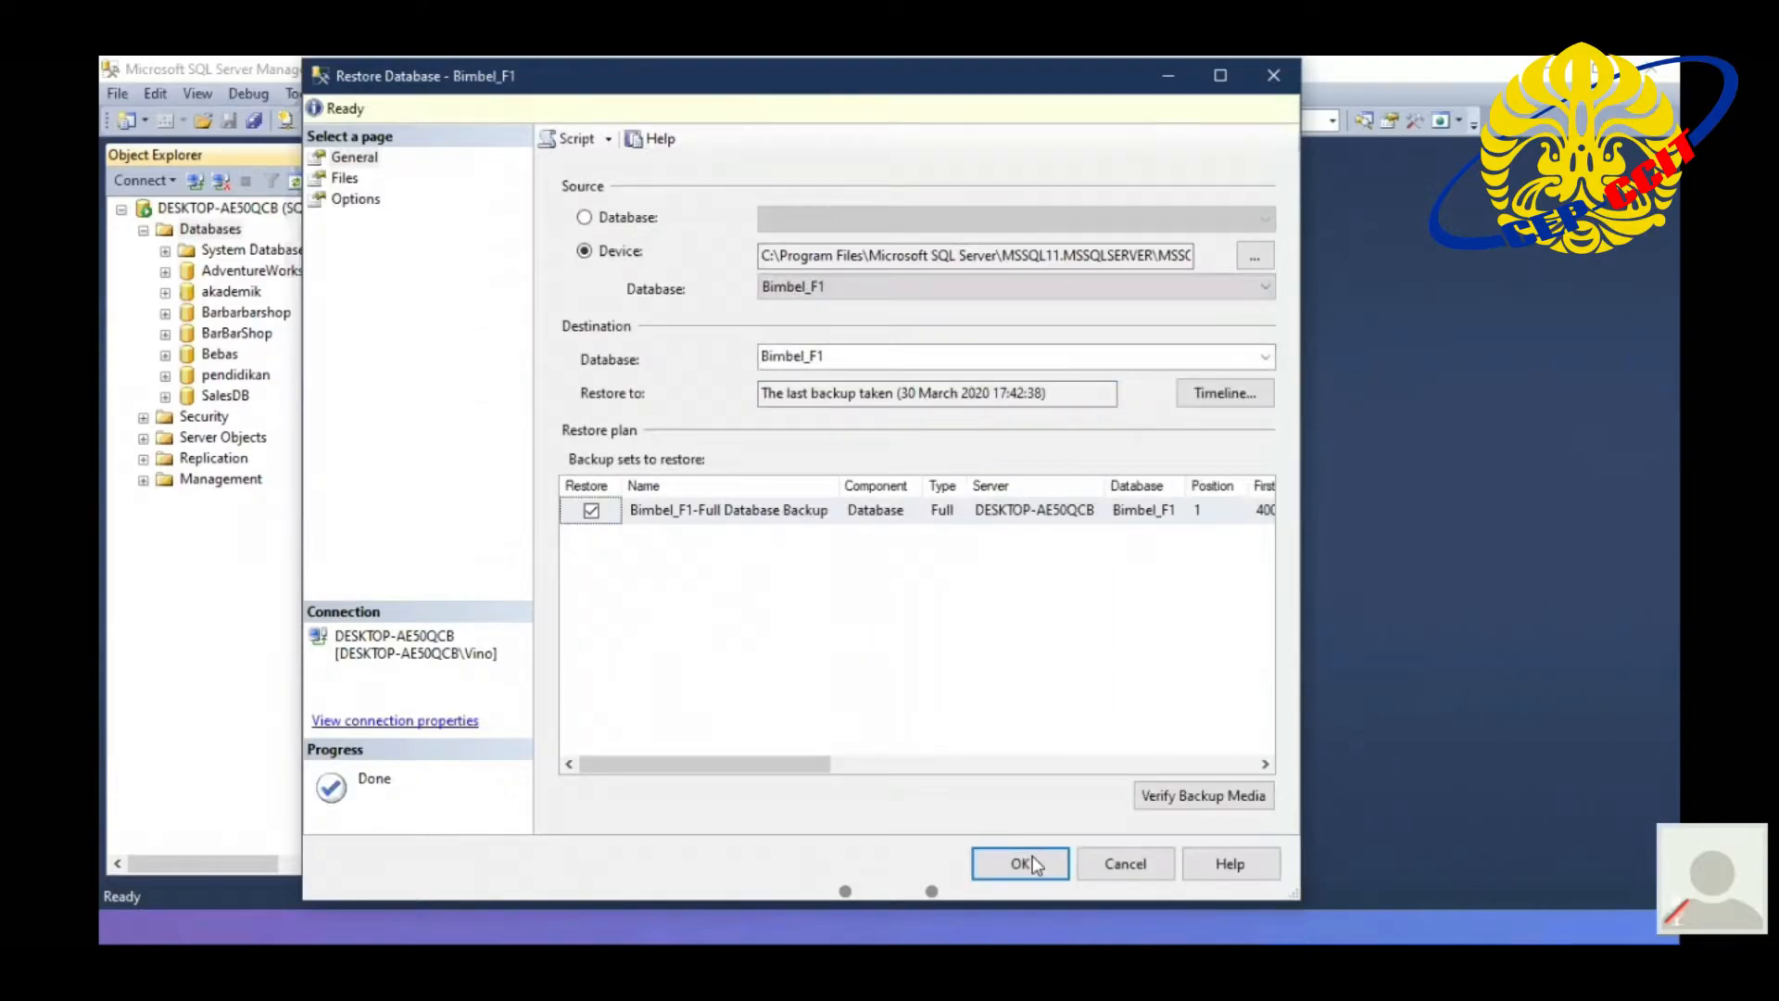
- Run the restore of Bimbel_F1 and close the restore message
{"action": "left_click", "coordinate": [1020, 863]}
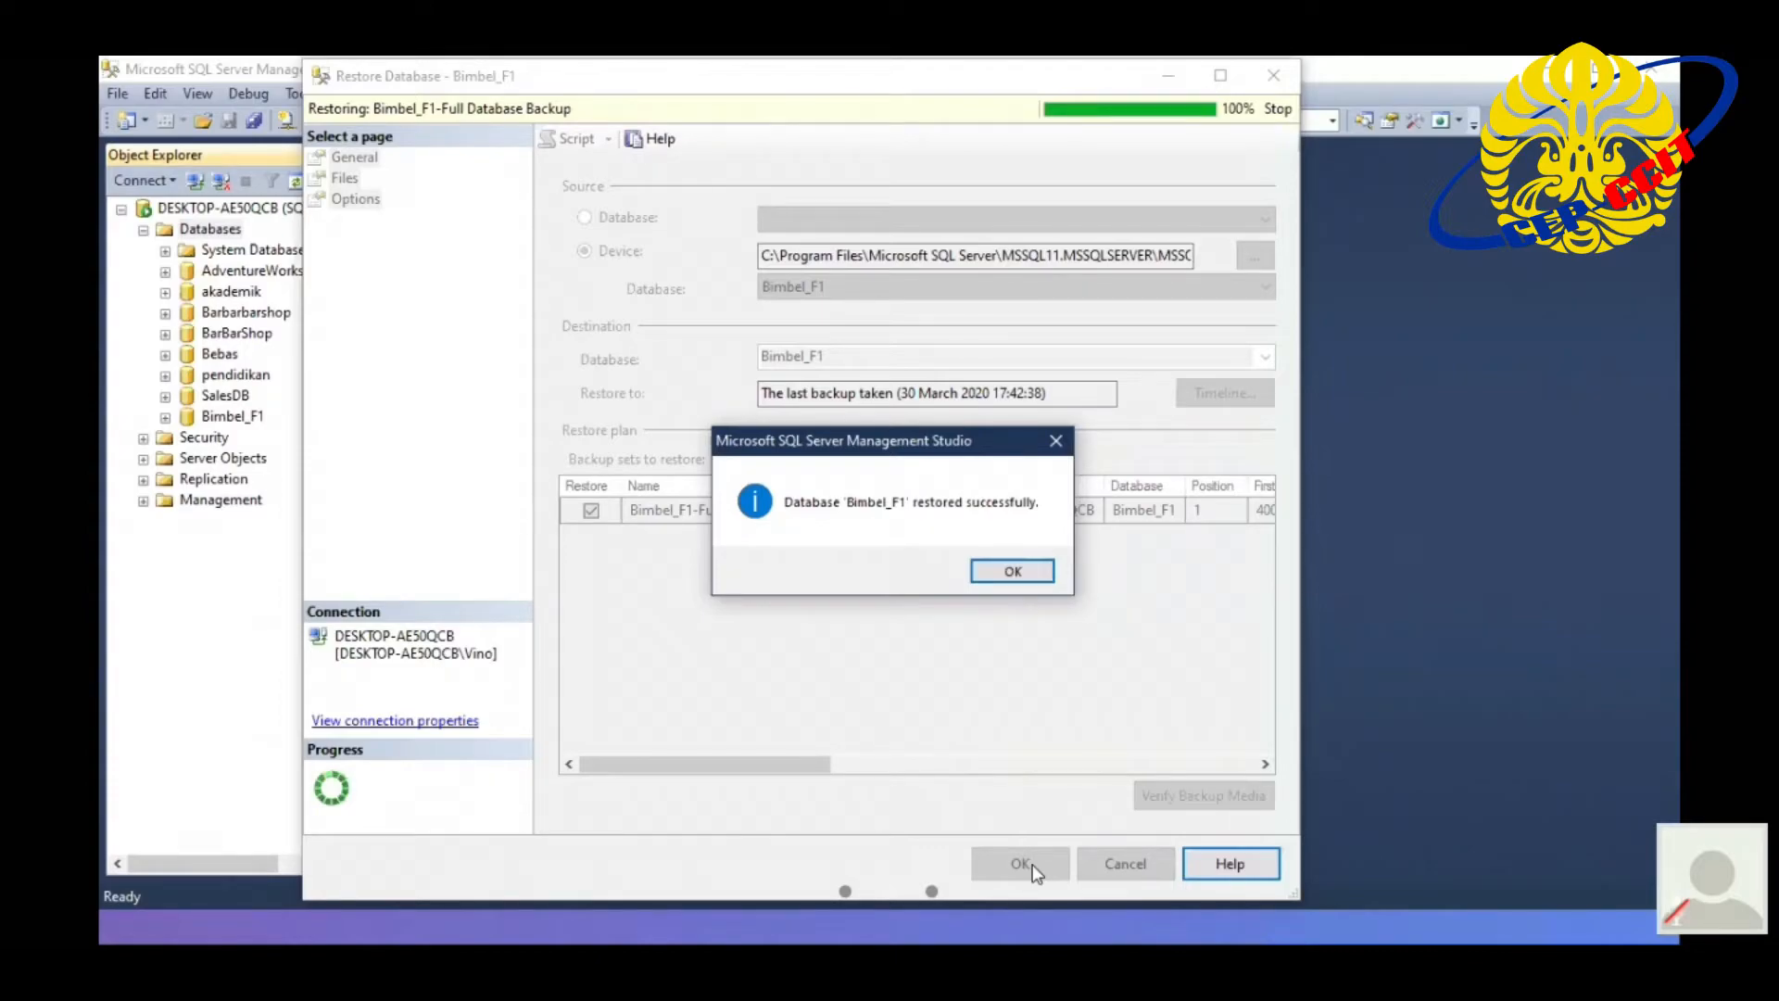
{"action": "left_click", "coordinate": [1013, 571]}
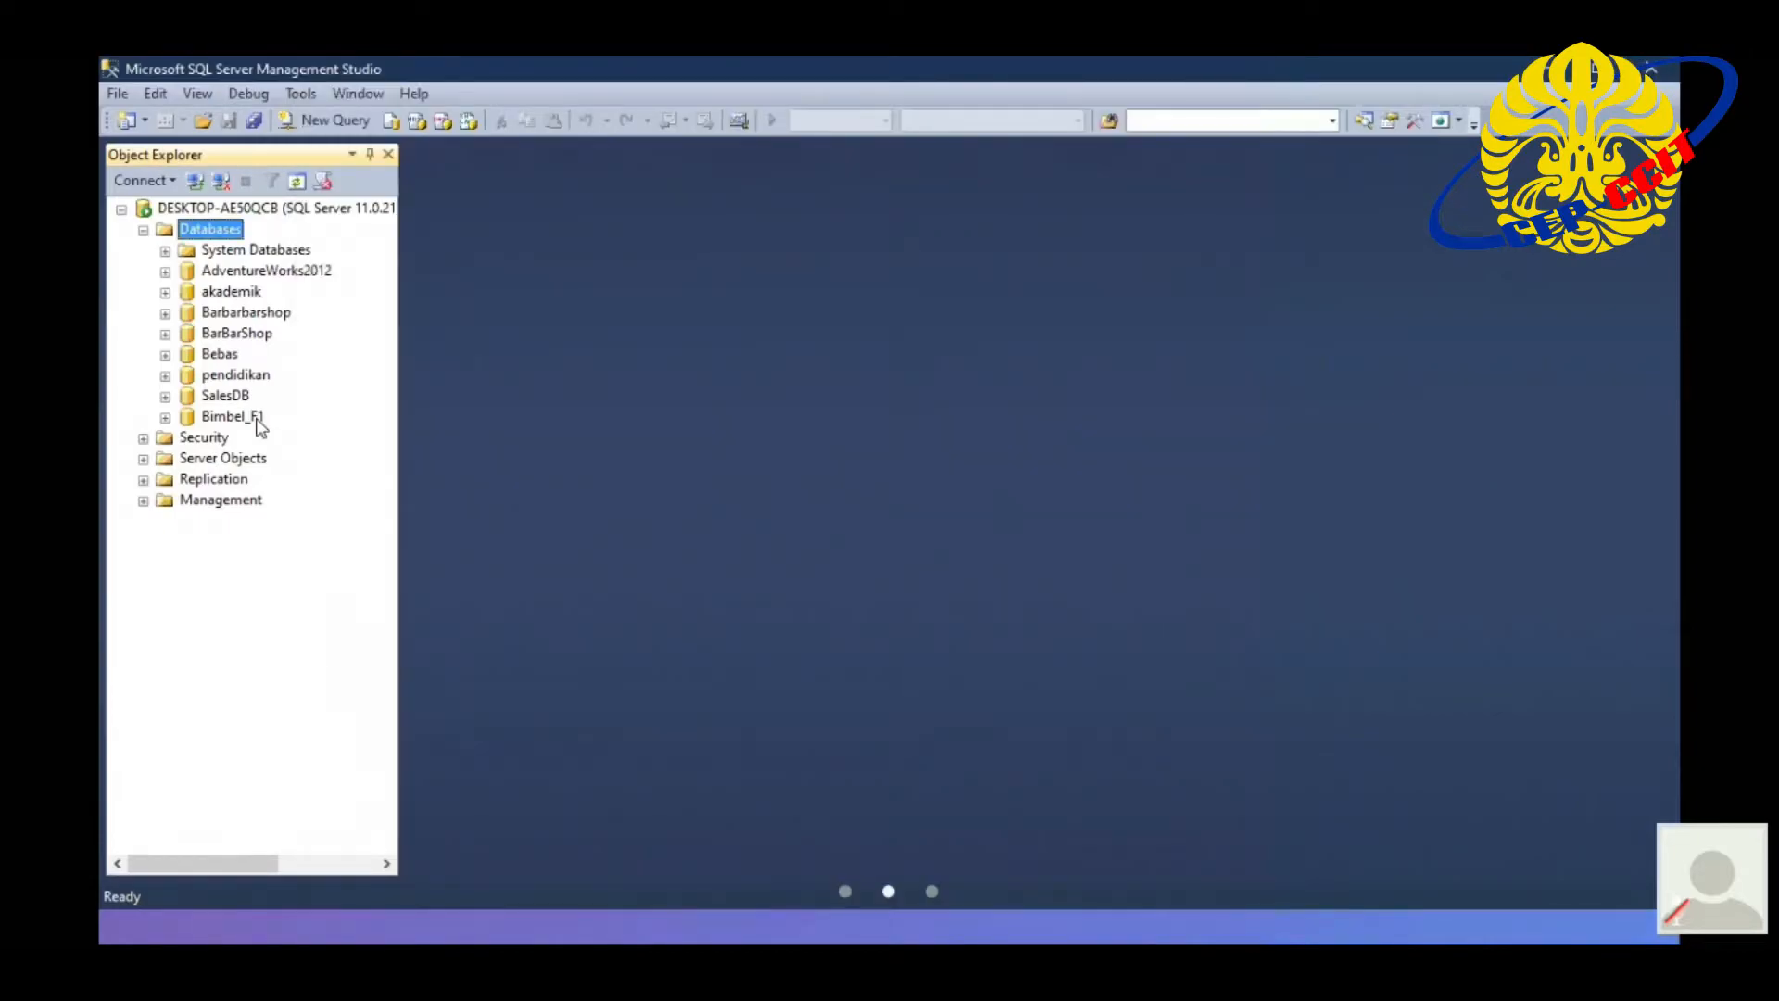
{"action": "left_click", "coordinate": [259, 419]}
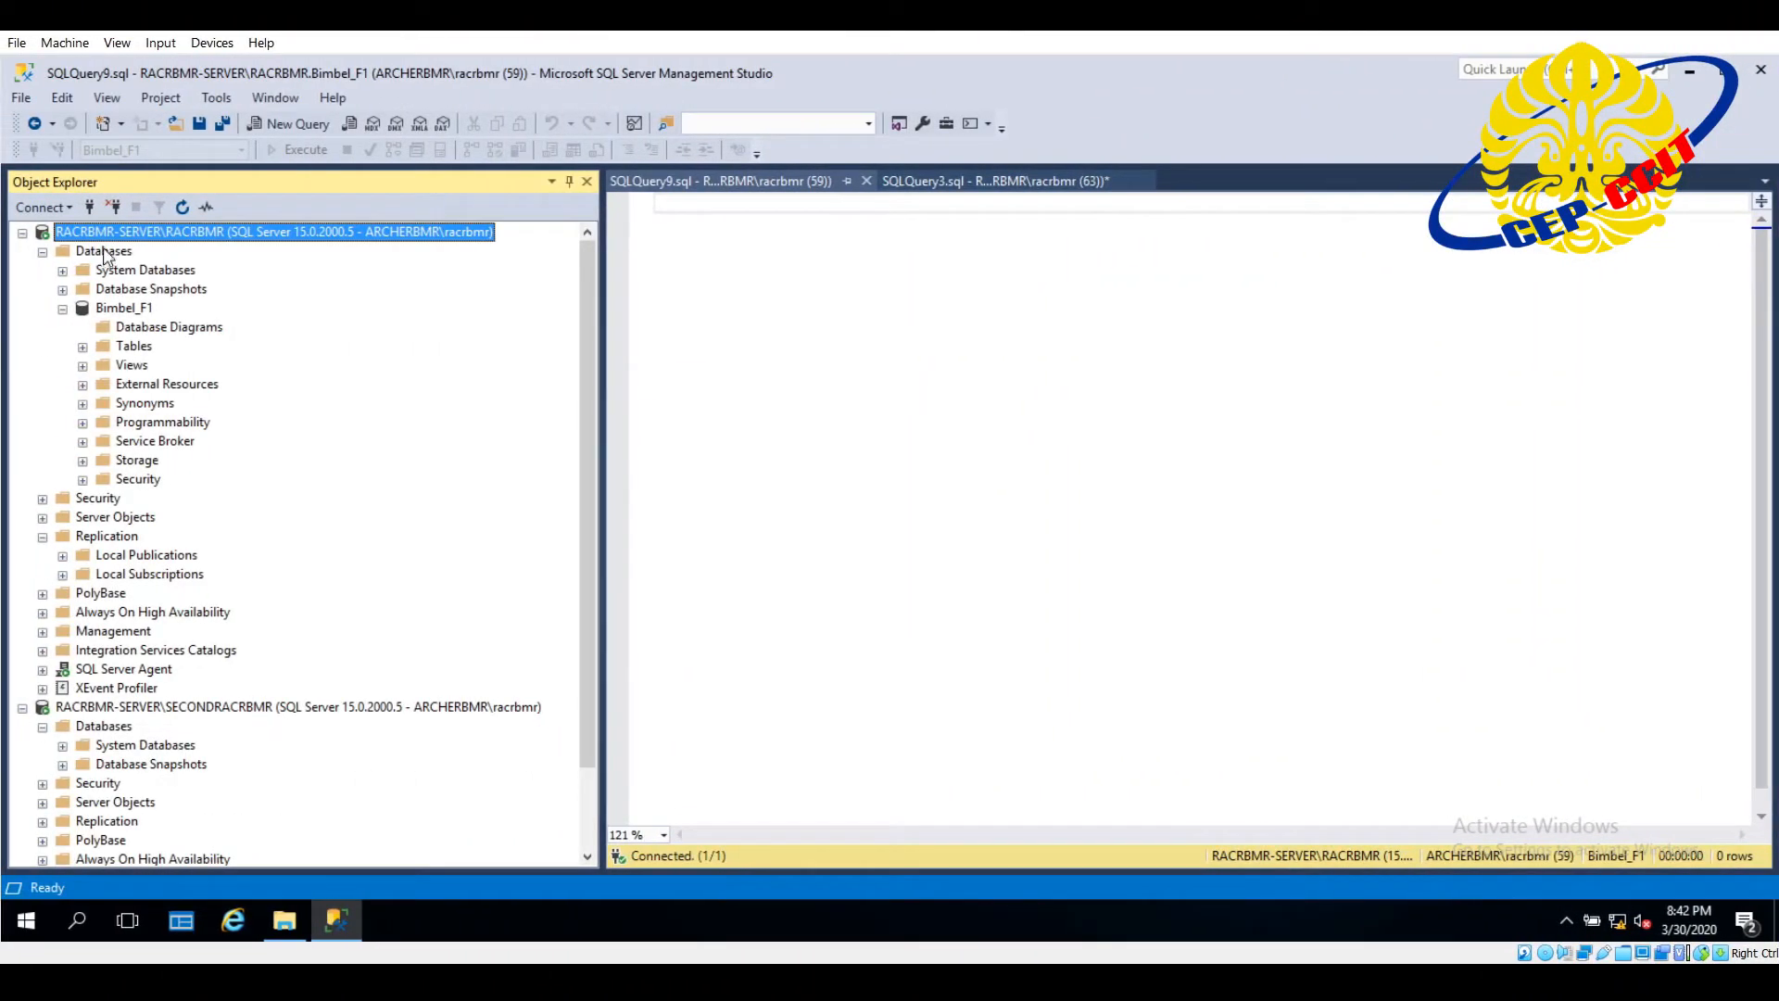
- Start configuring replication distribution on the first server instance, with it acting as its own Distributor and the default snapshot folder
{"action": "left_click", "coordinate": [97, 538]}
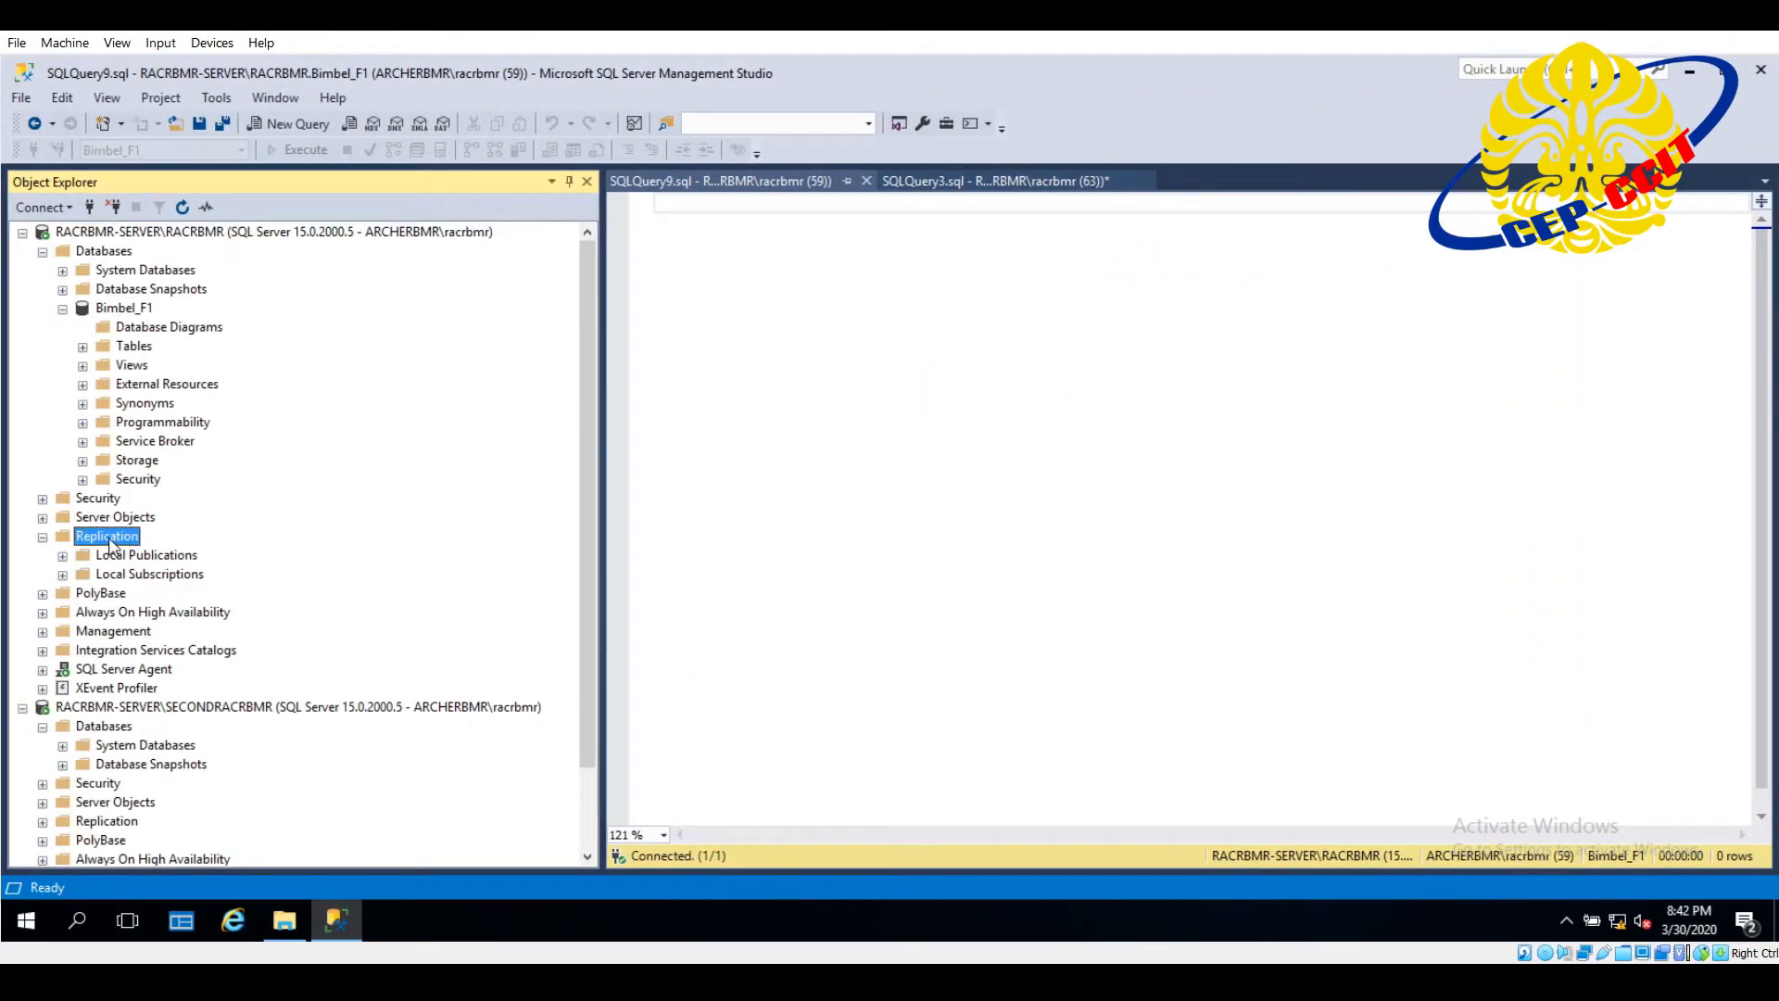
{"action": "right_click", "coordinate": [108, 538]}
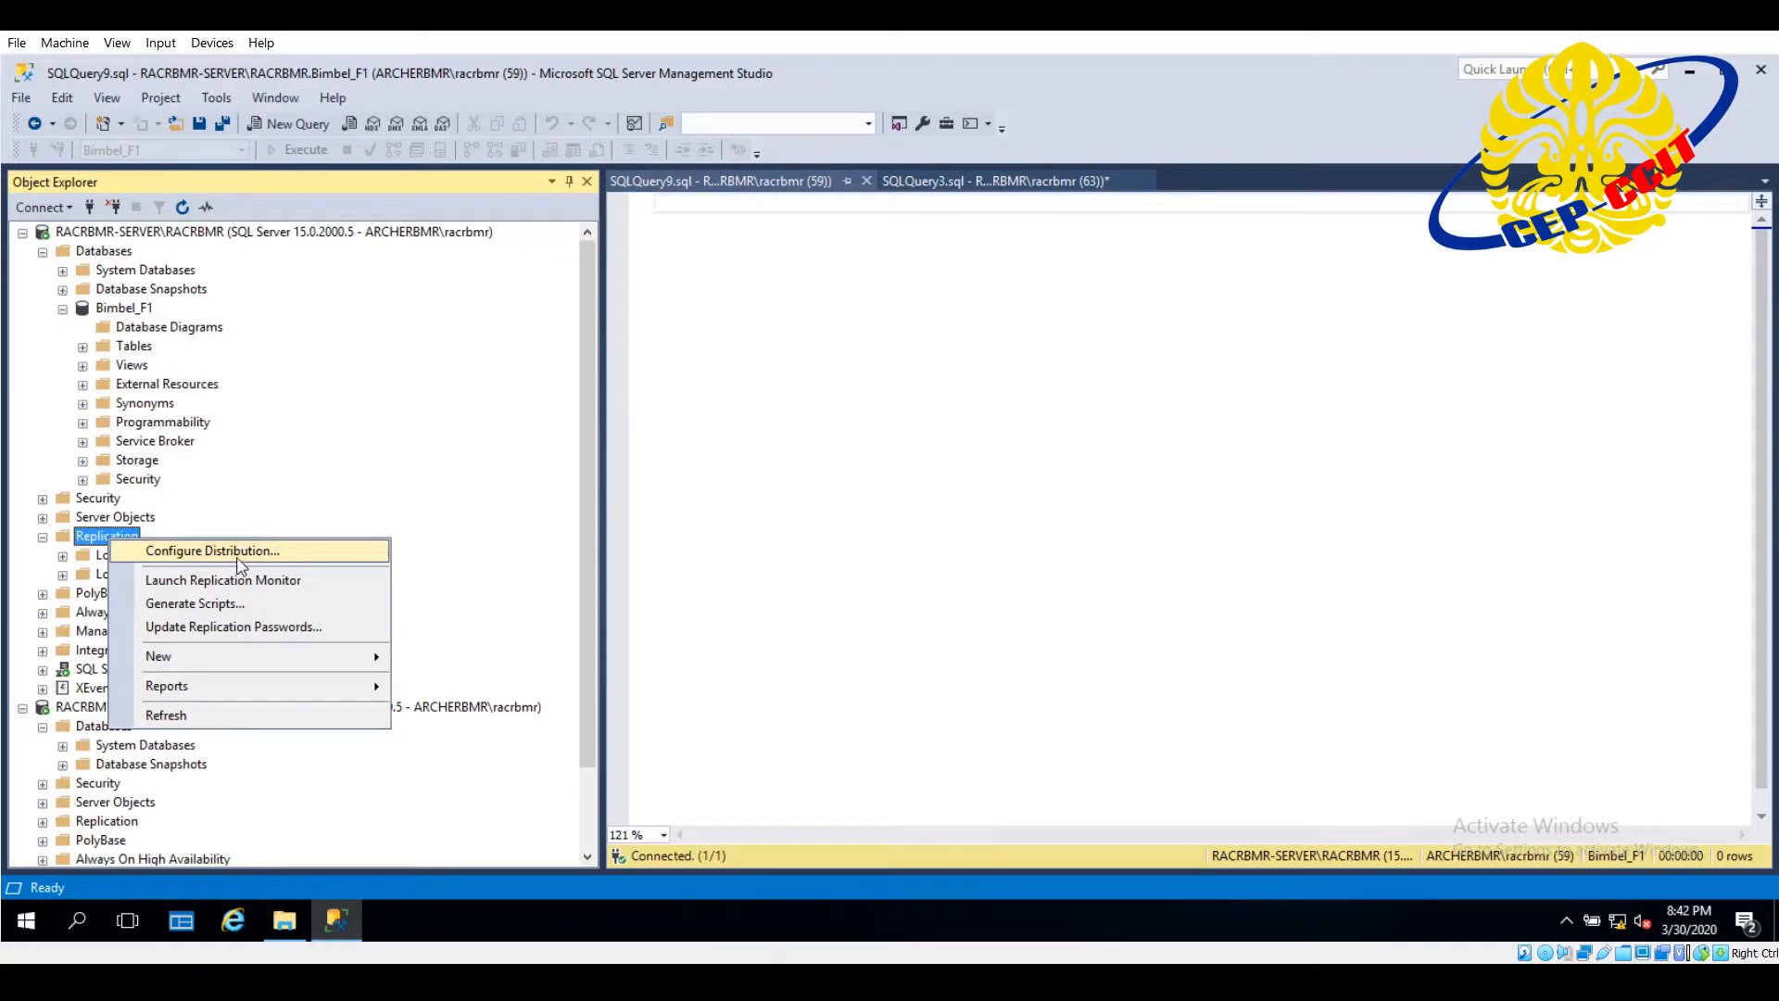
{"action": "left_click", "coordinate": [316, 554]}
{"action": "left_click_drag", "start_coordinate": [515, 186], "coordinate": [1089, 269]}
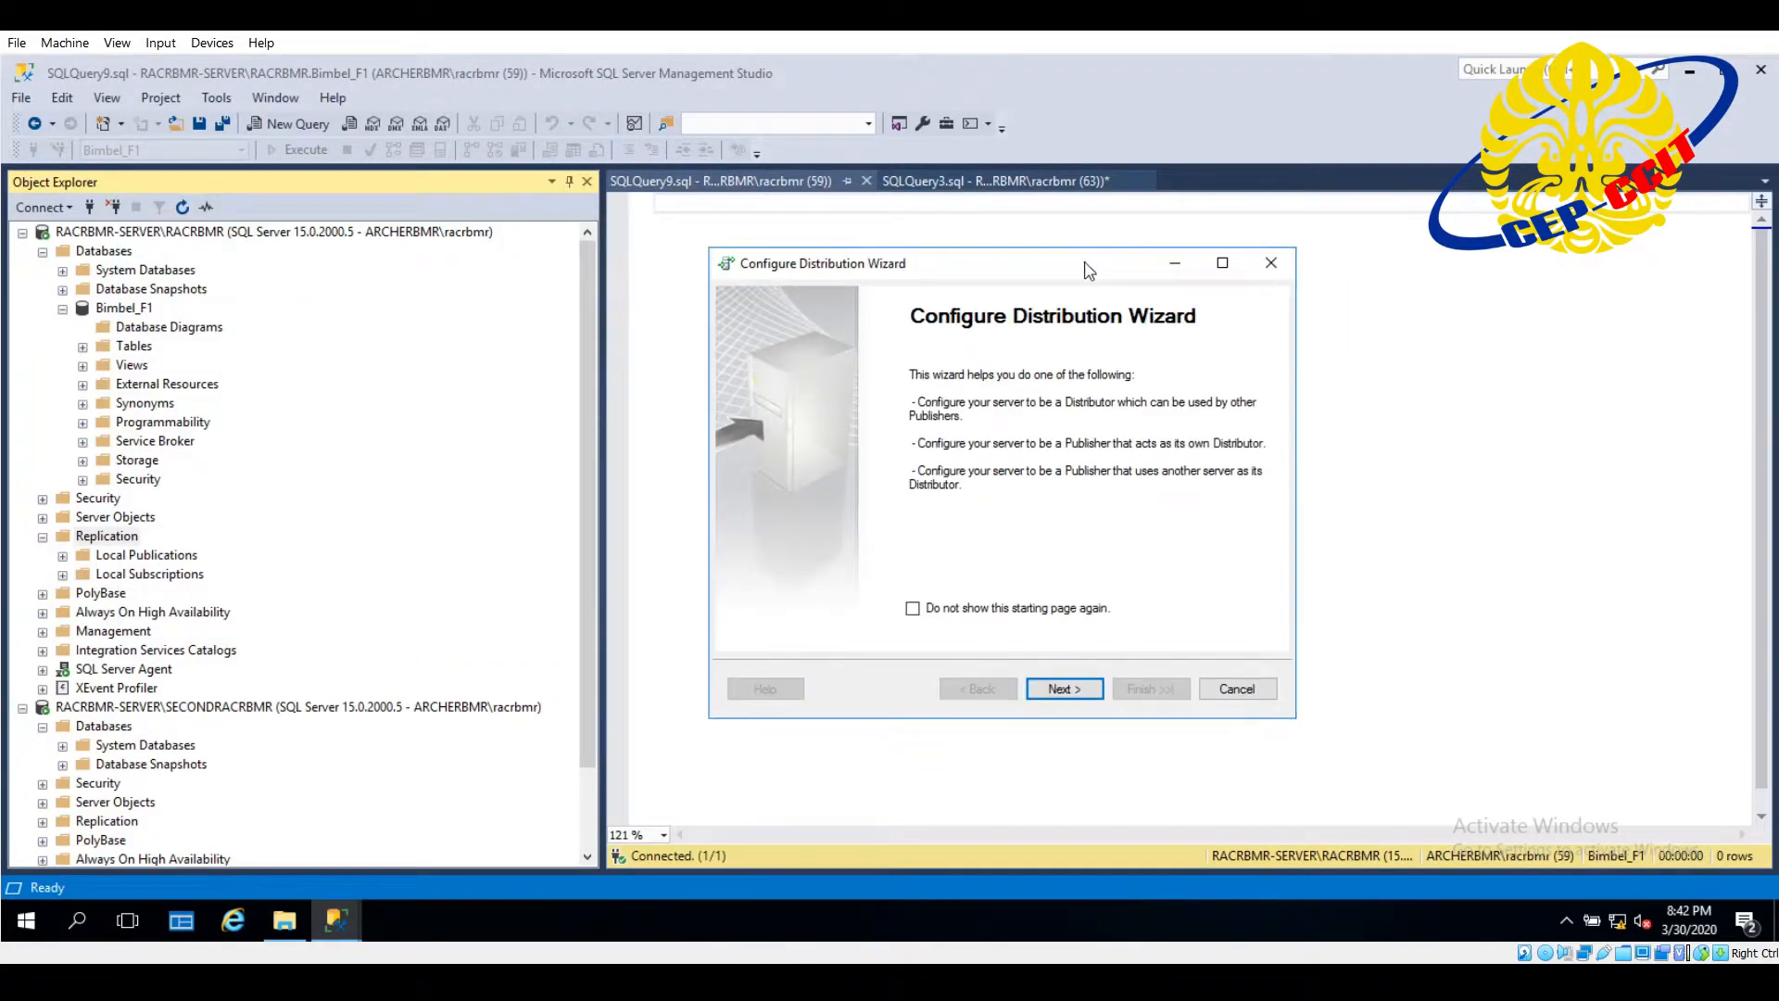
{"action": "left_click", "coordinate": [1074, 685]}
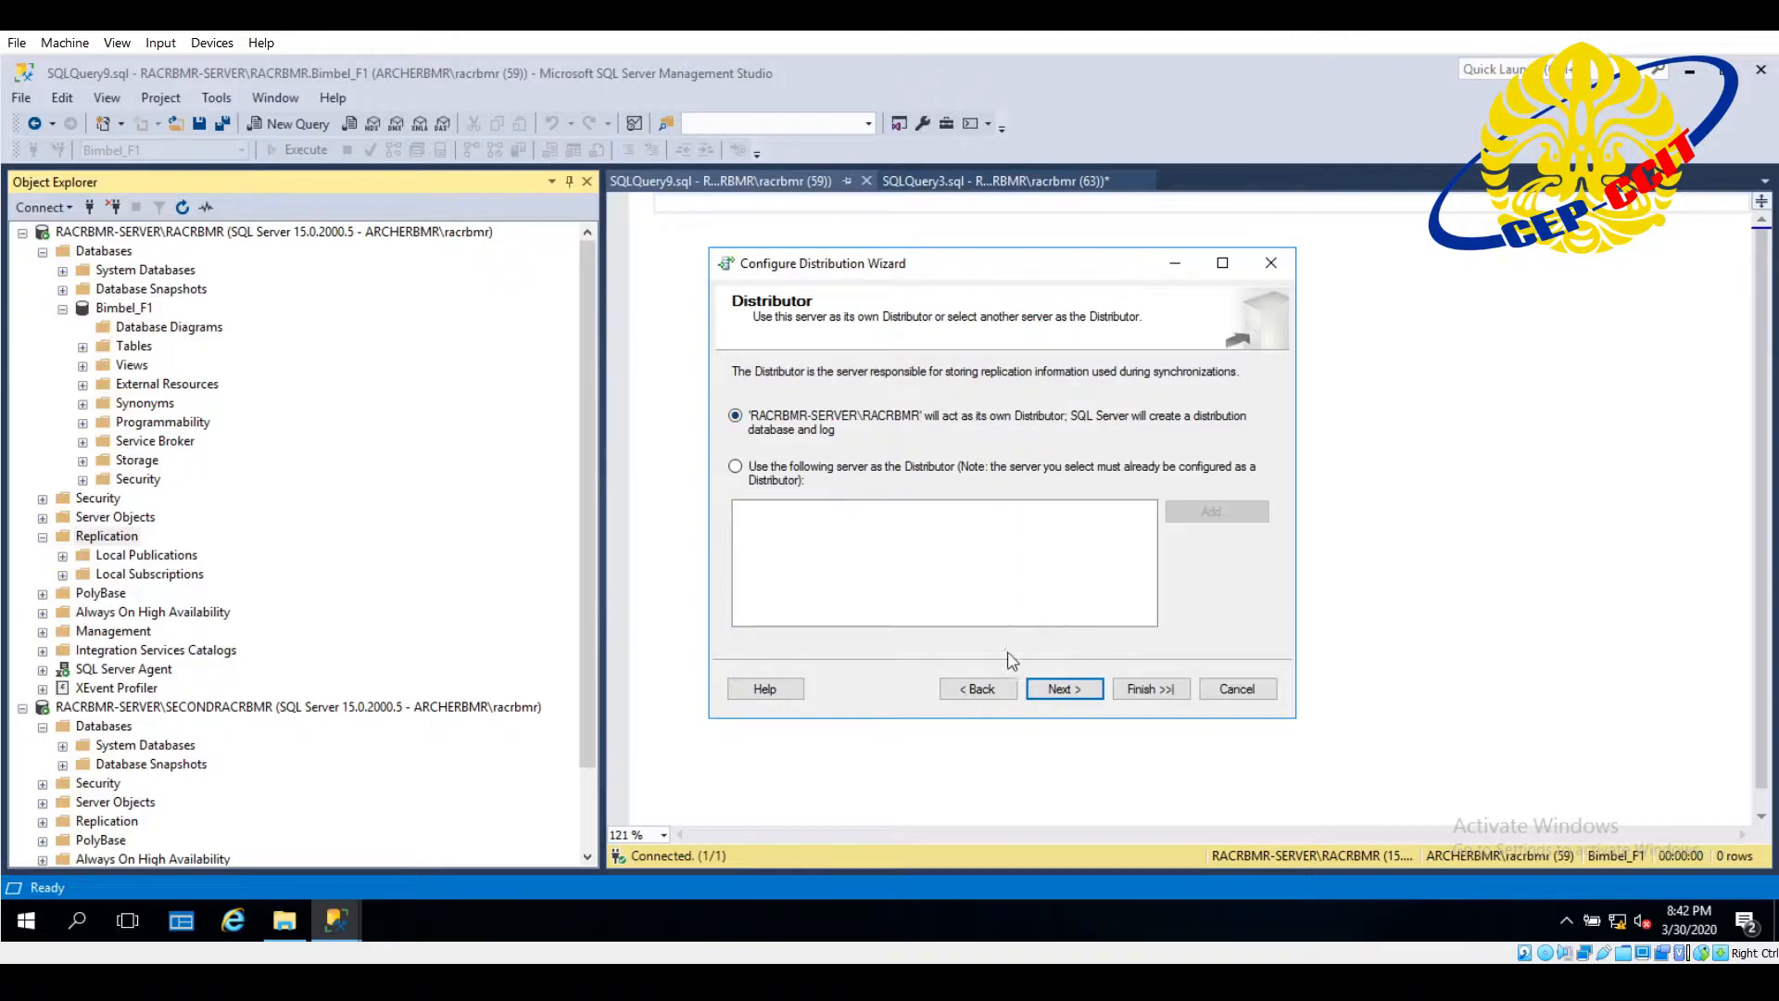
{"action": "left_click", "coordinate": [1063, 689]}
{"action": "left_click_drag", "start_coordinate": [1149, 460], "coordinate": [741, 479]}
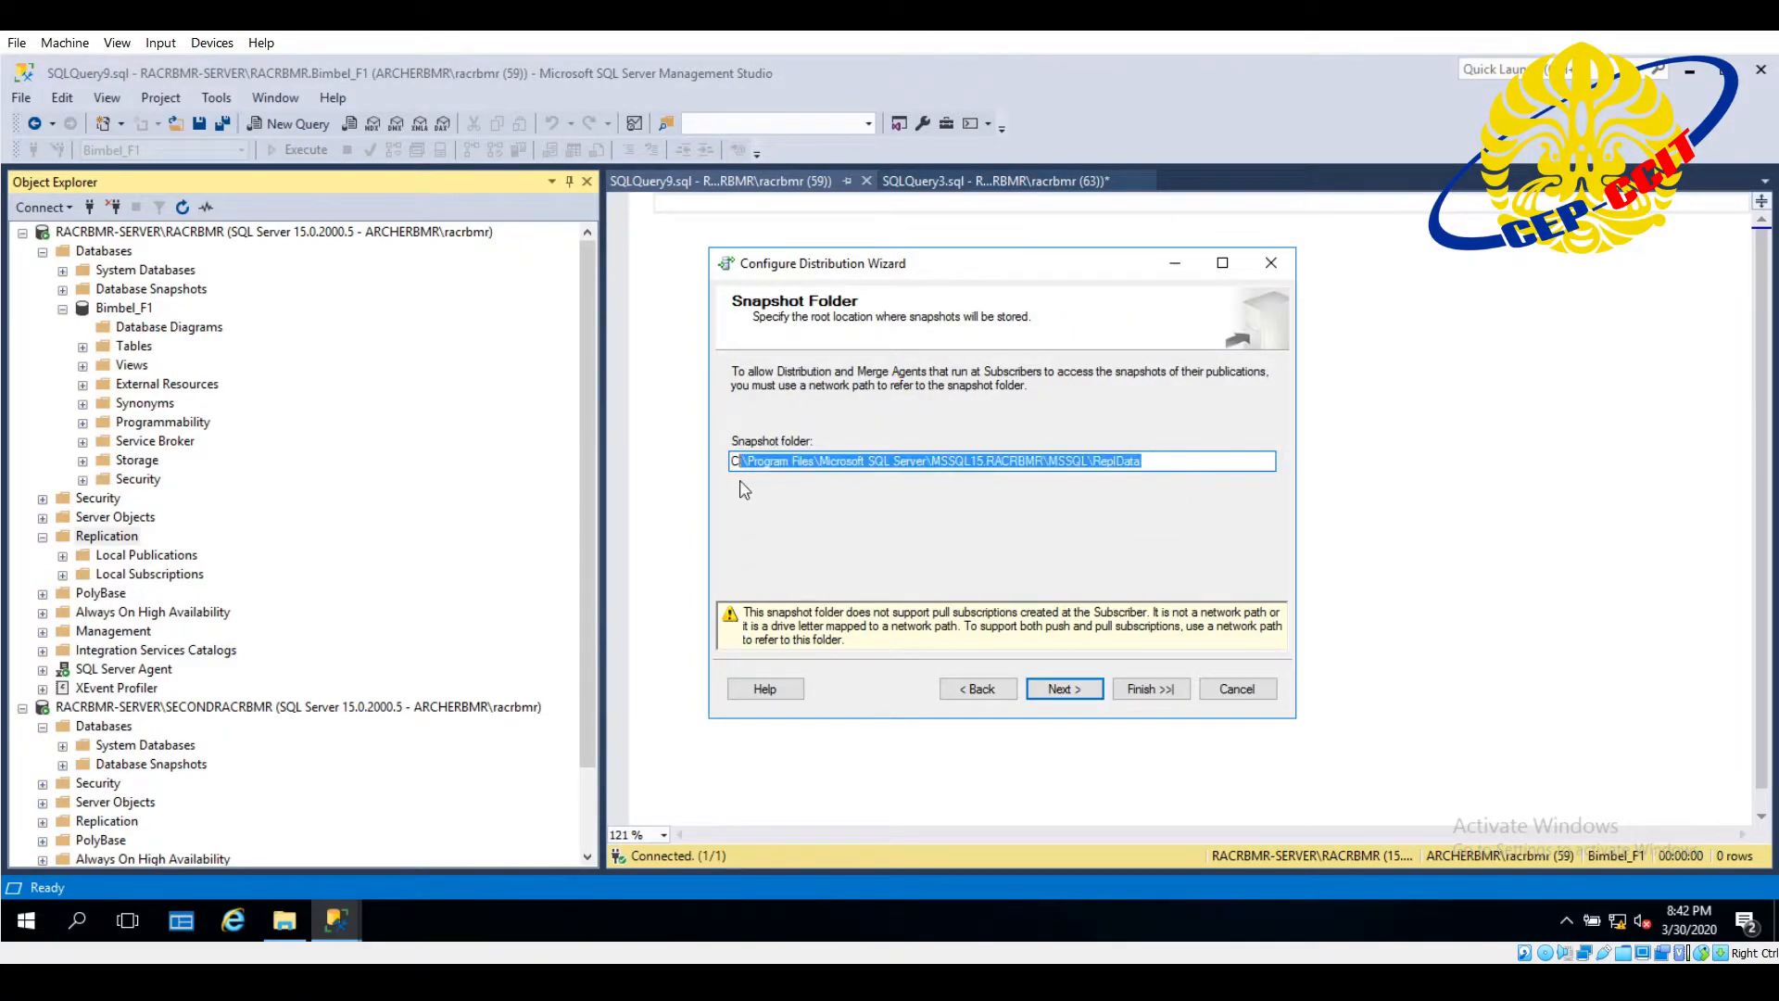
{"action": "left_click", "coordinate": [1060, 688]}
- Name the distribution database Test_Rep, keeping the default folders for its database and log files
{"action": "left_click", "coordinate": [834, 452]}
{"action": "key", "text": "BackSpace"}
{"action": "key", "text": "BackSpace"}
{"action": "key", "text": "BackSpace"}
{"action": "key", "text": "BackSpace"}
{"action": "key", "text": "BackSpace"}
{"action": "key", "text": "BackSpace"}
{"action": "key", "text": "BackSpace"}
{"action": "key", "text": "BackSpace"}
{"action": "key", "text": "BackSpace"}
{"action": "key", "text": "BackSpace"}
{"action": "key", "text": "BackSpace"}
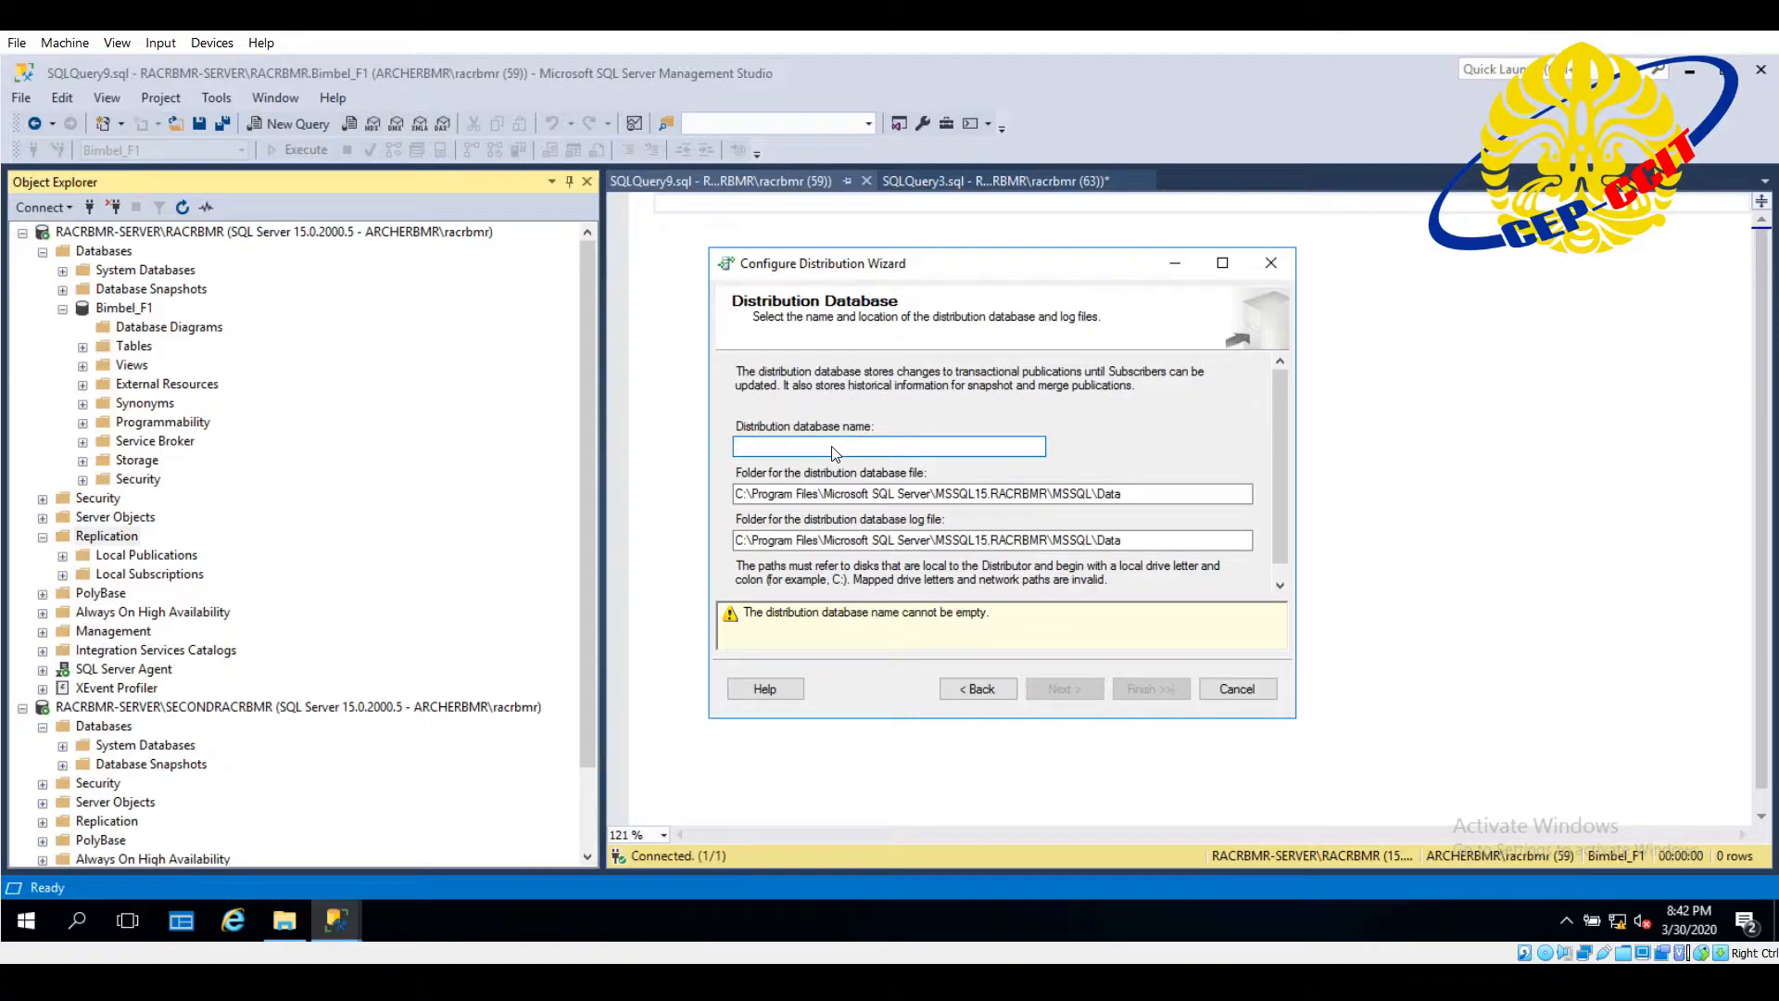
{"action": "type", "text": "Test_Rep"}
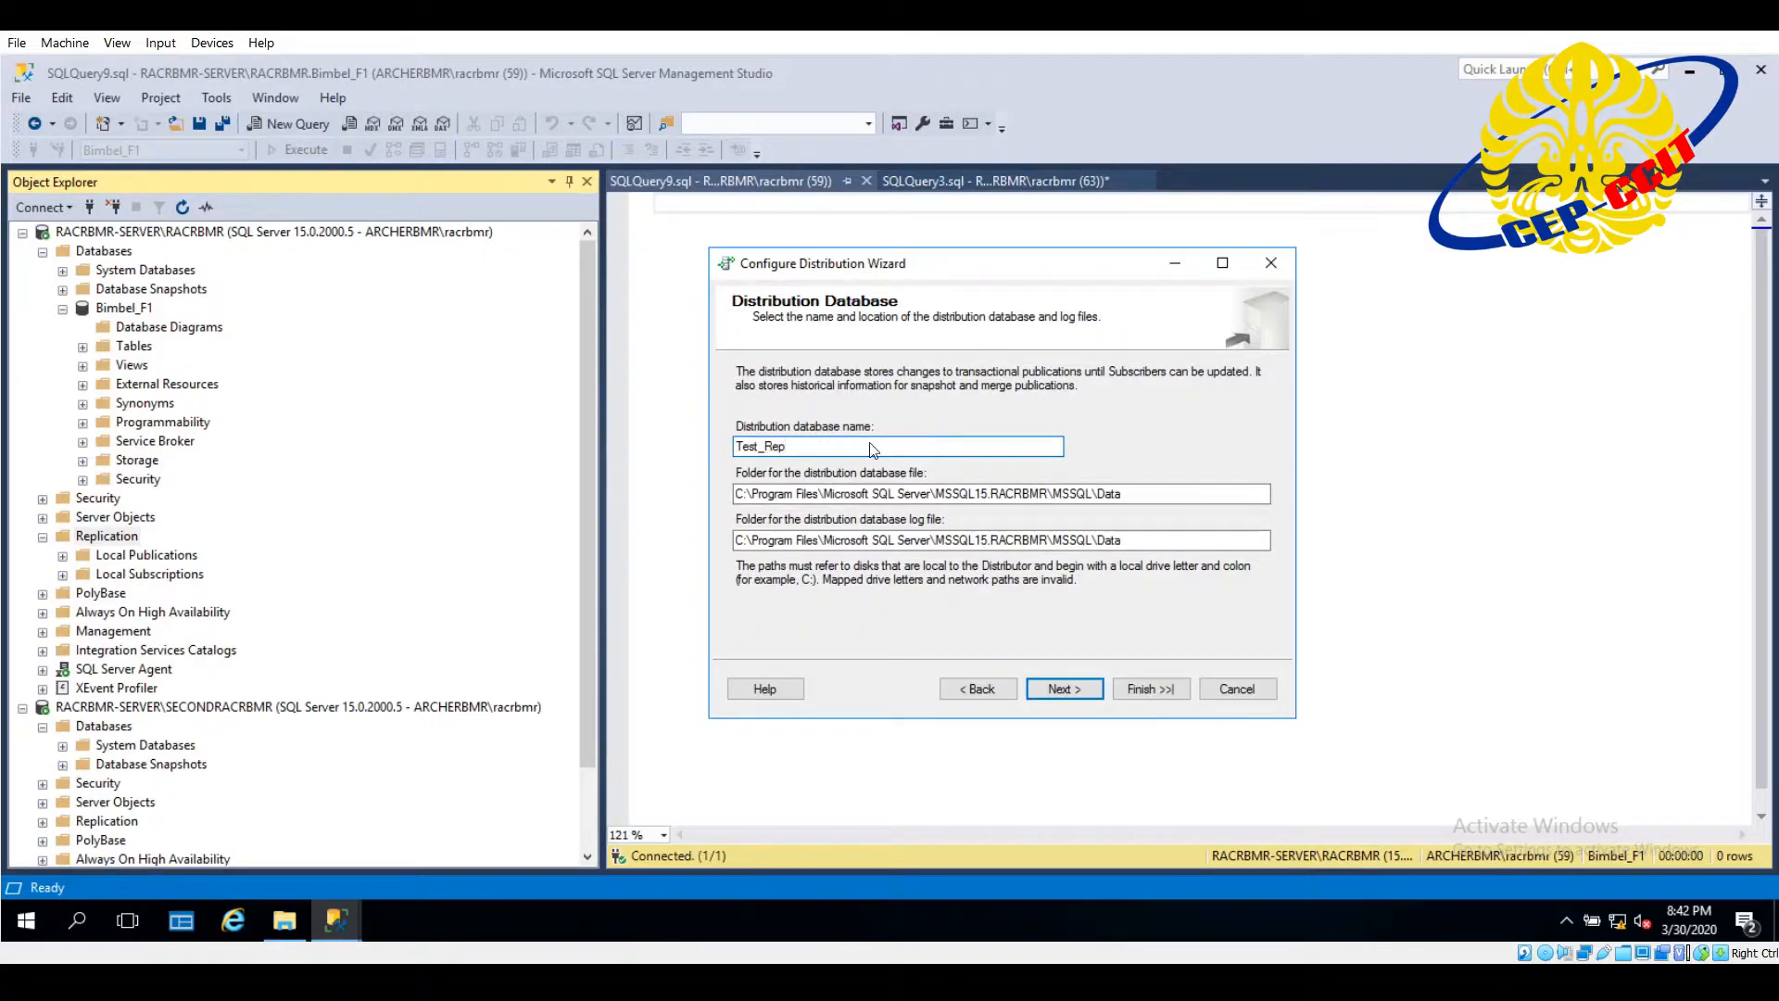
{"action": "double_click", "coordinate": [781, 452]}
{"action": "left_click", "coordinate": [1177, 499]}
{"action": "left_click", "coordinate": [1172, 539]}
{"action": "left_click", "coordinate": [1158, 498]}
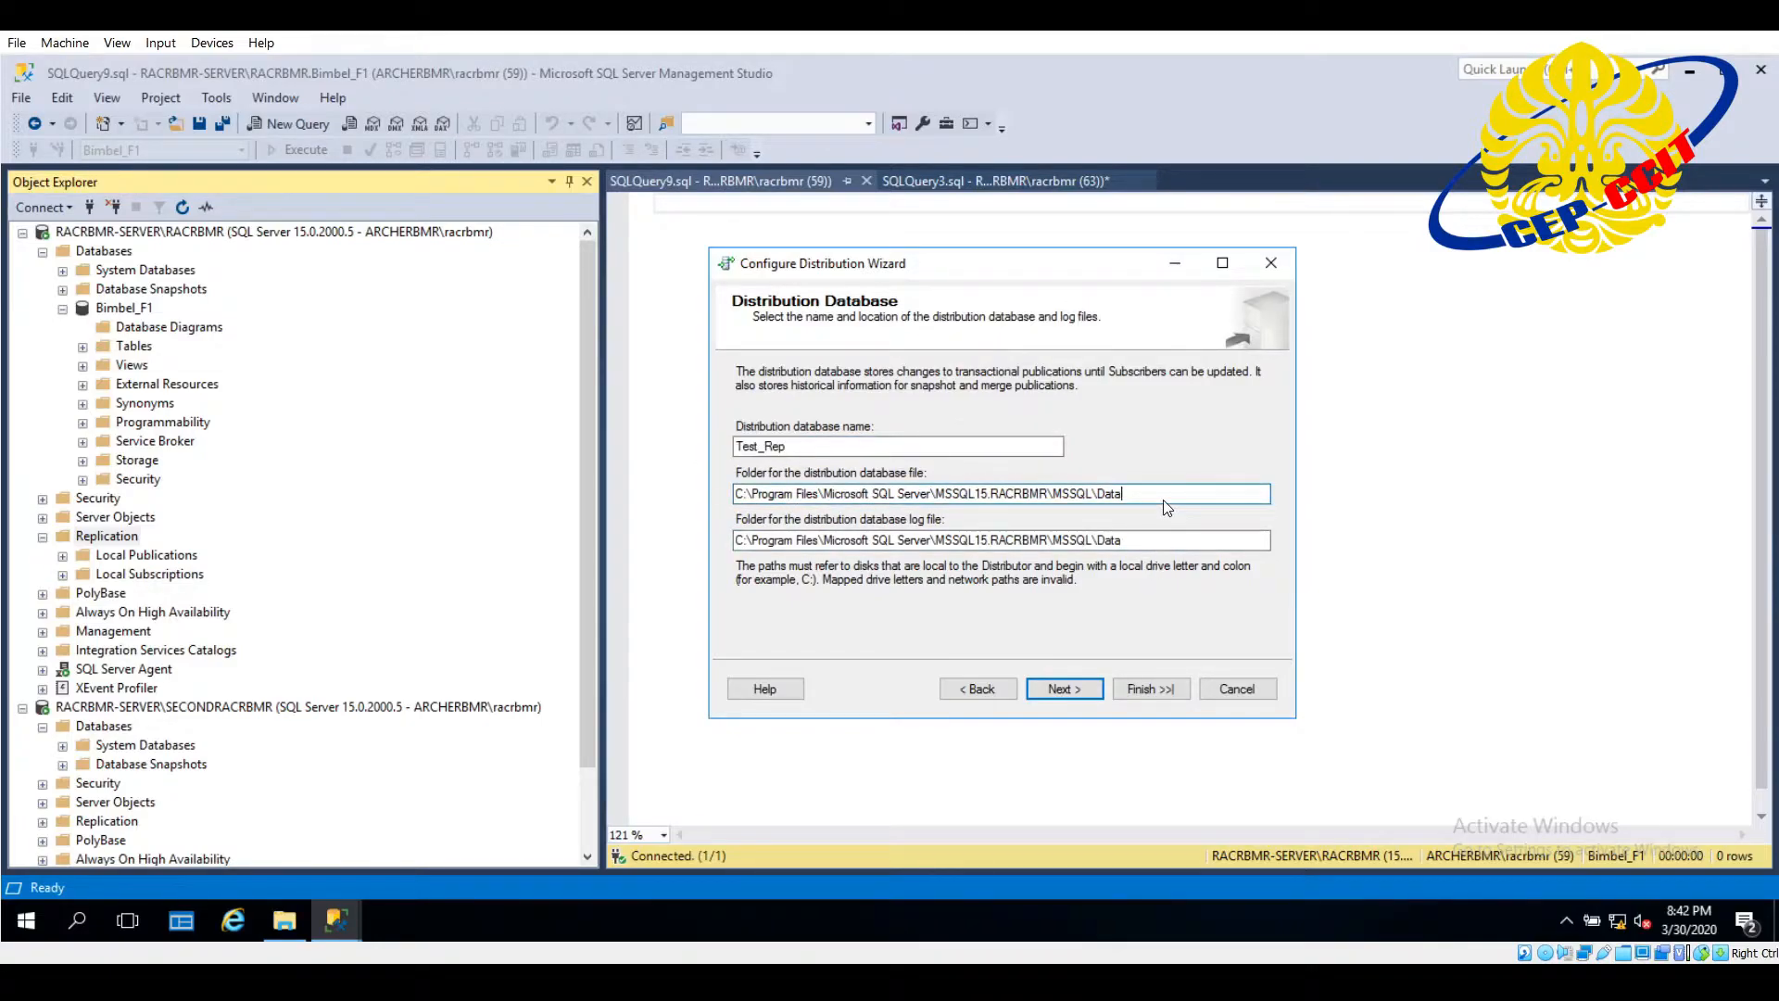
- Keep the first server instance enabled as a Publisher that uses the Test_Rep distribution database
{"action": "left_click", "coordinate": [1064, 689]}
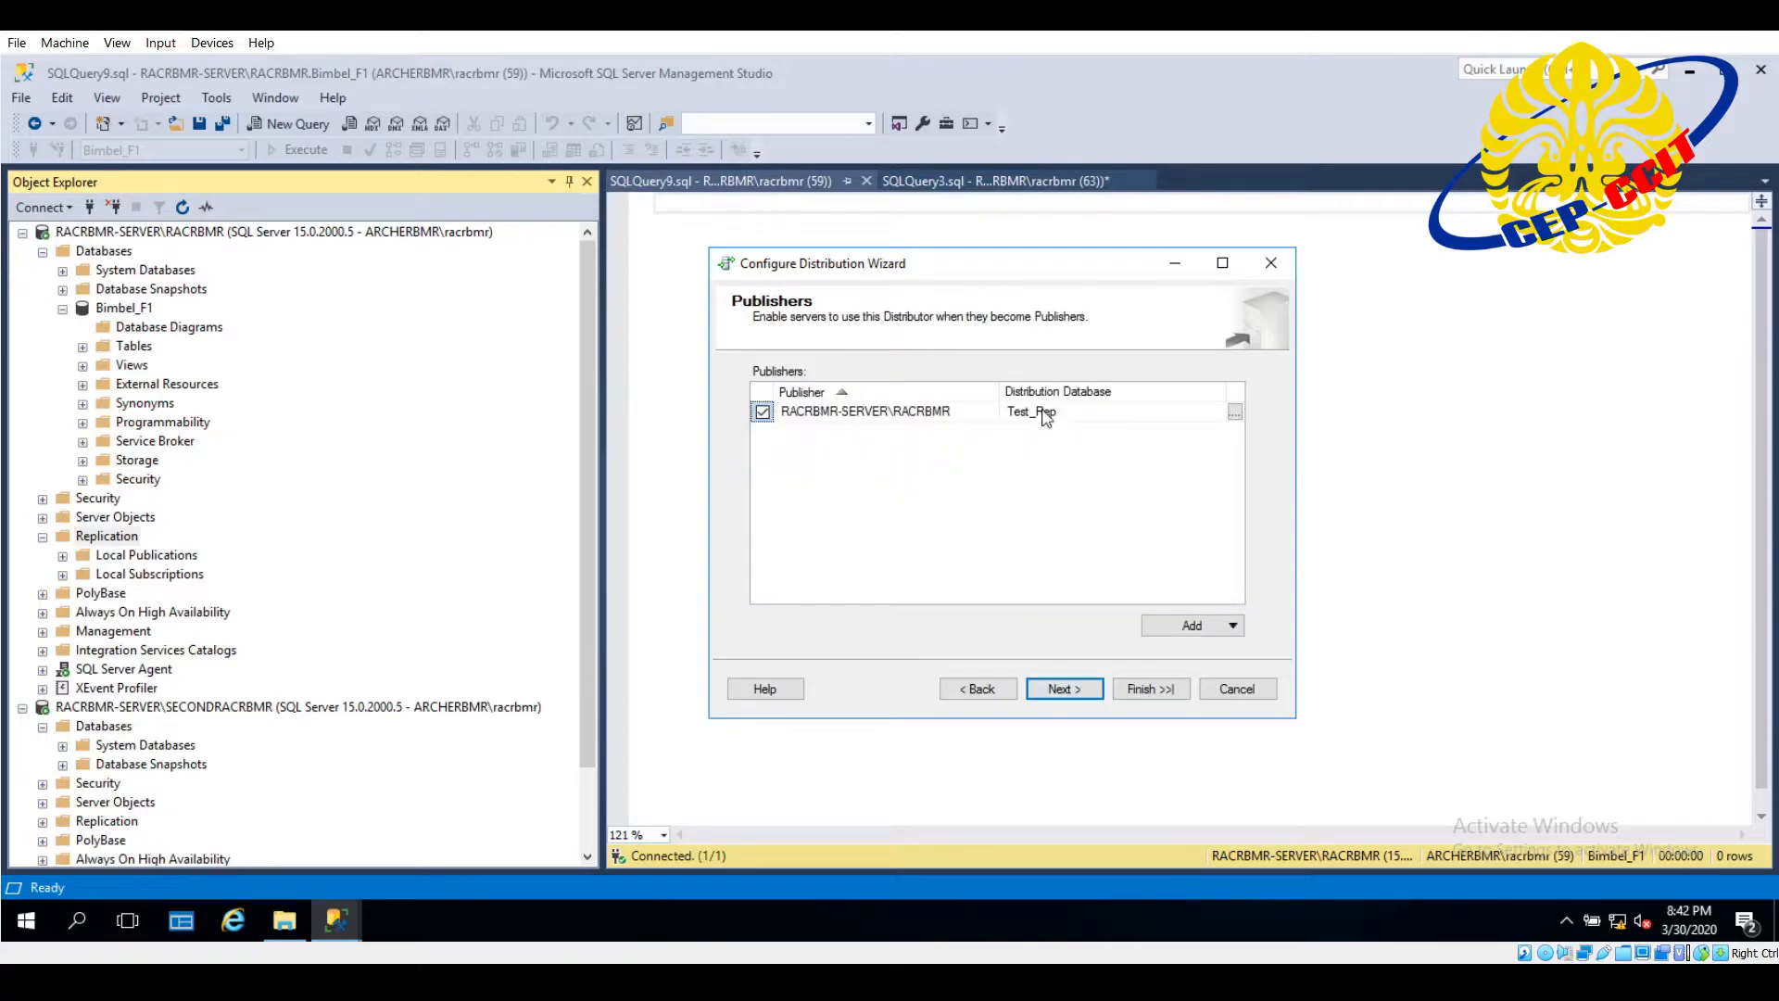
{"action": "left_click", "coordinate": [756, 423]}
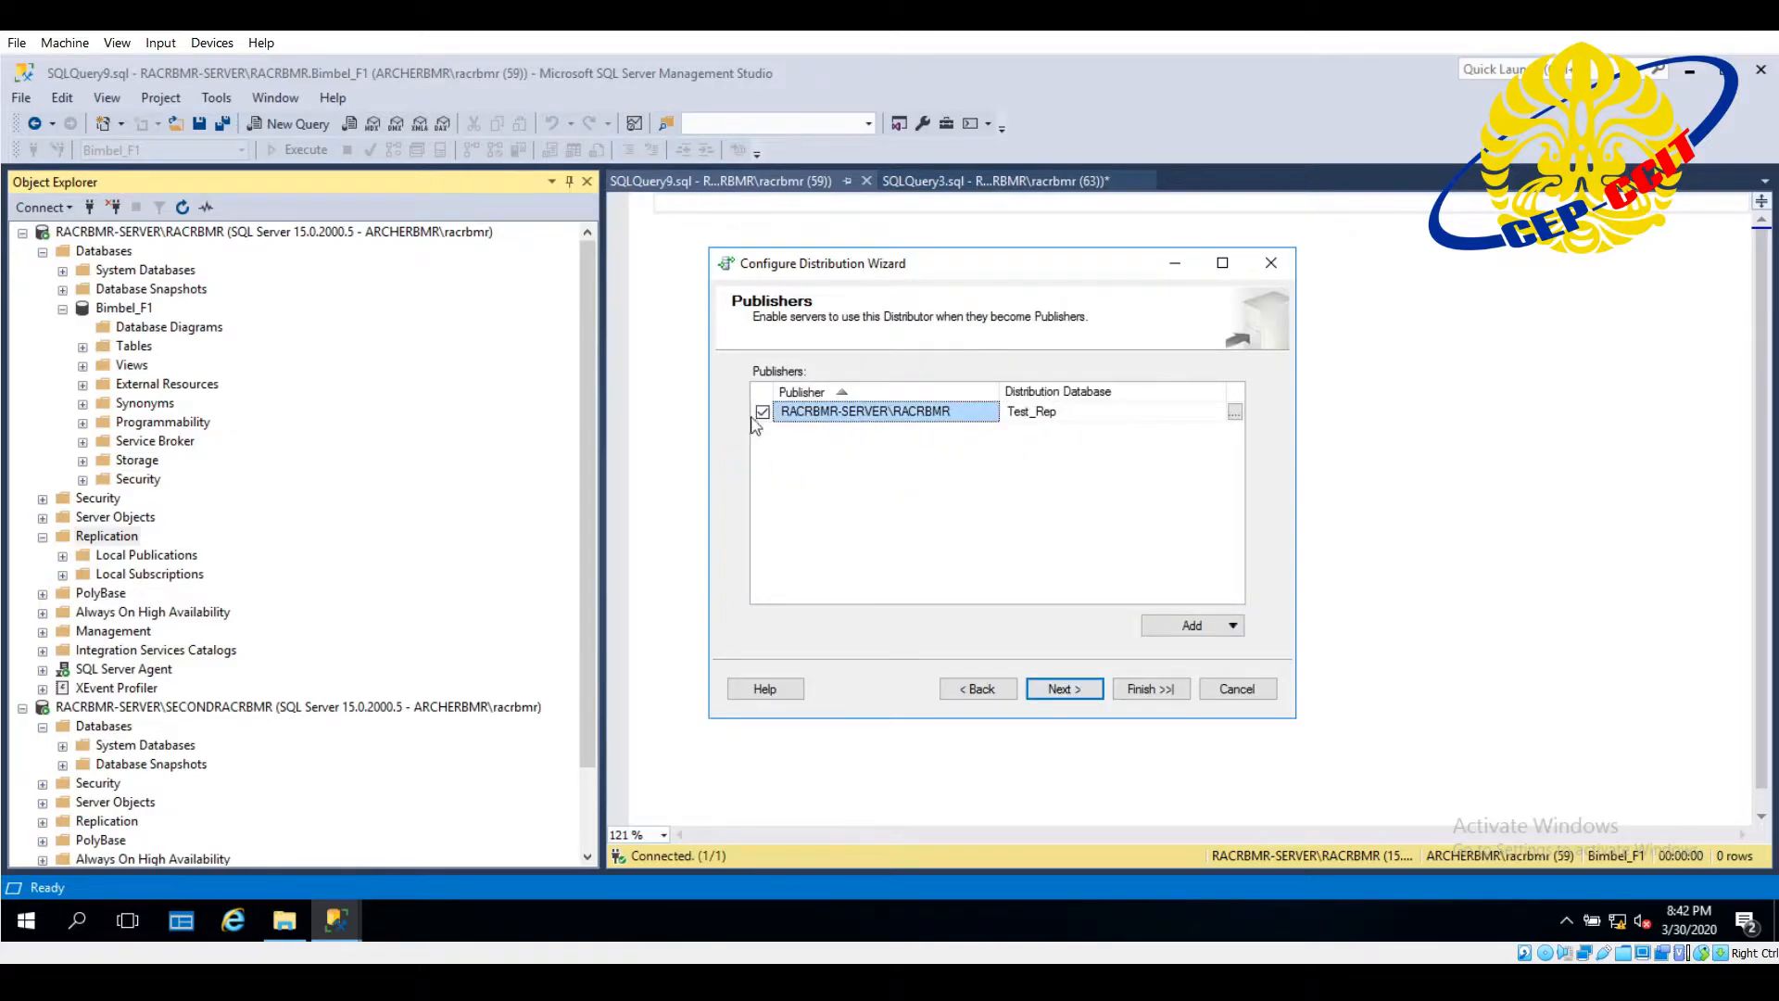
{"action": "left_click", "coordinate": [1063, 423]}
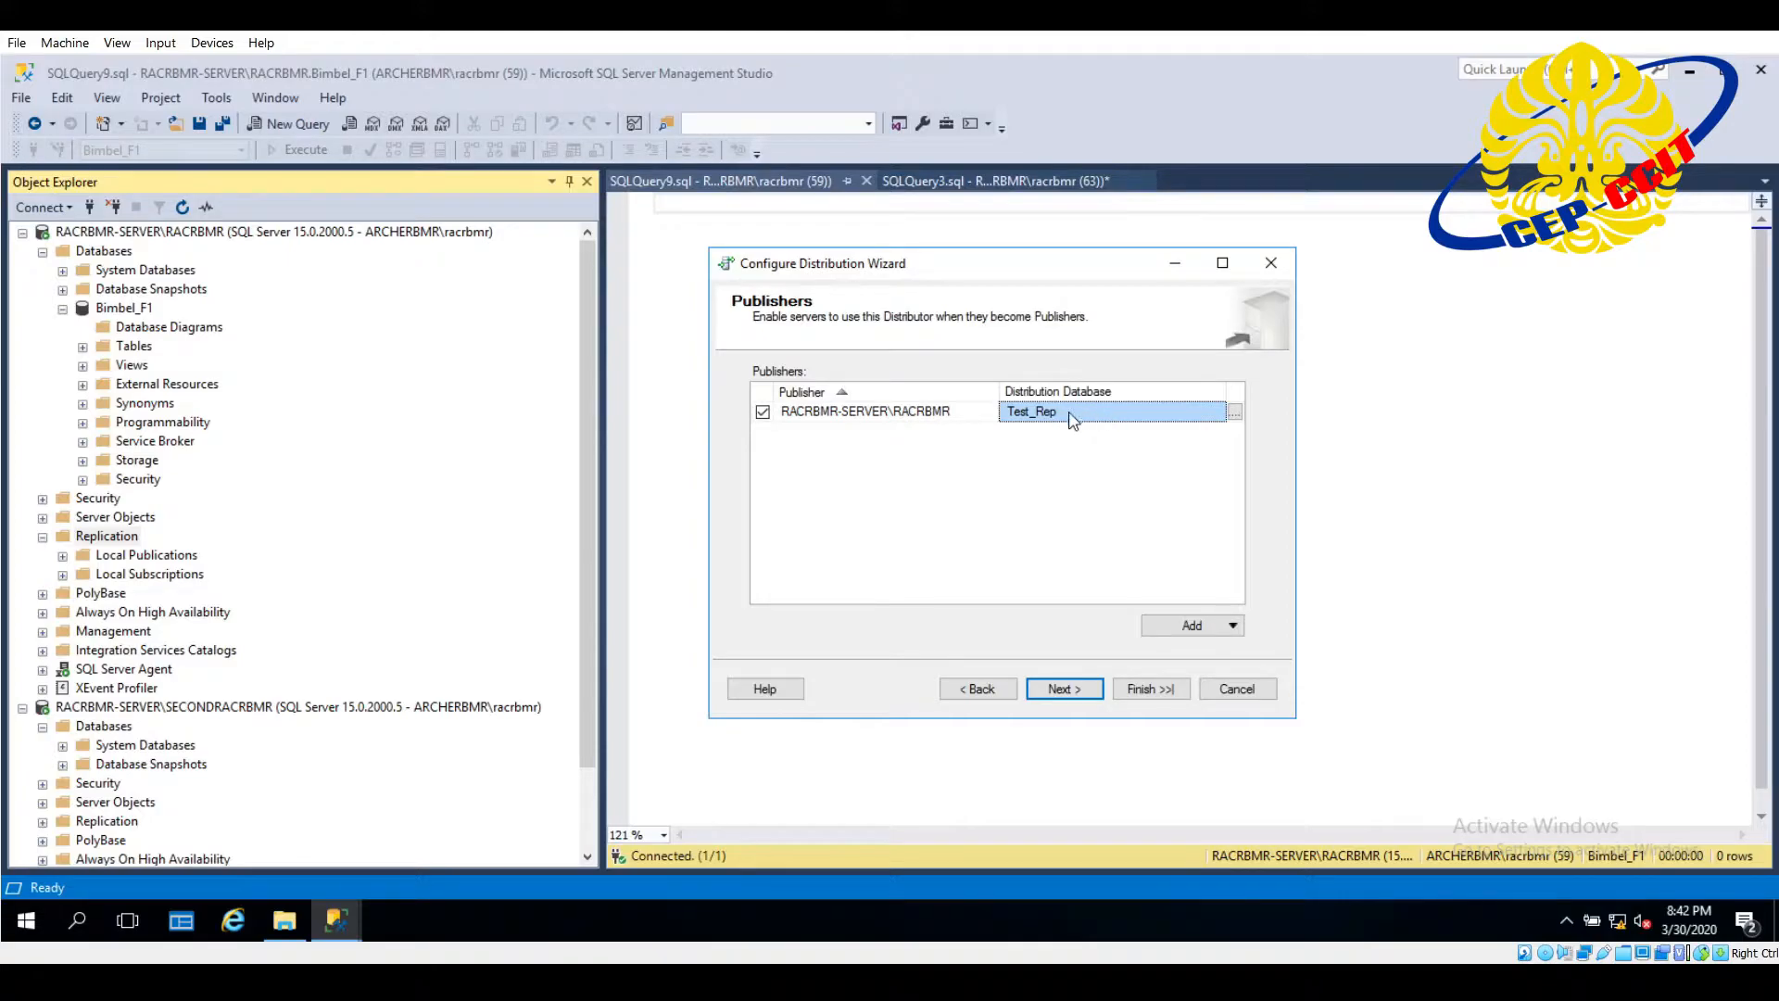
{"action": "left_click", "coordinate": [1063, 690]}
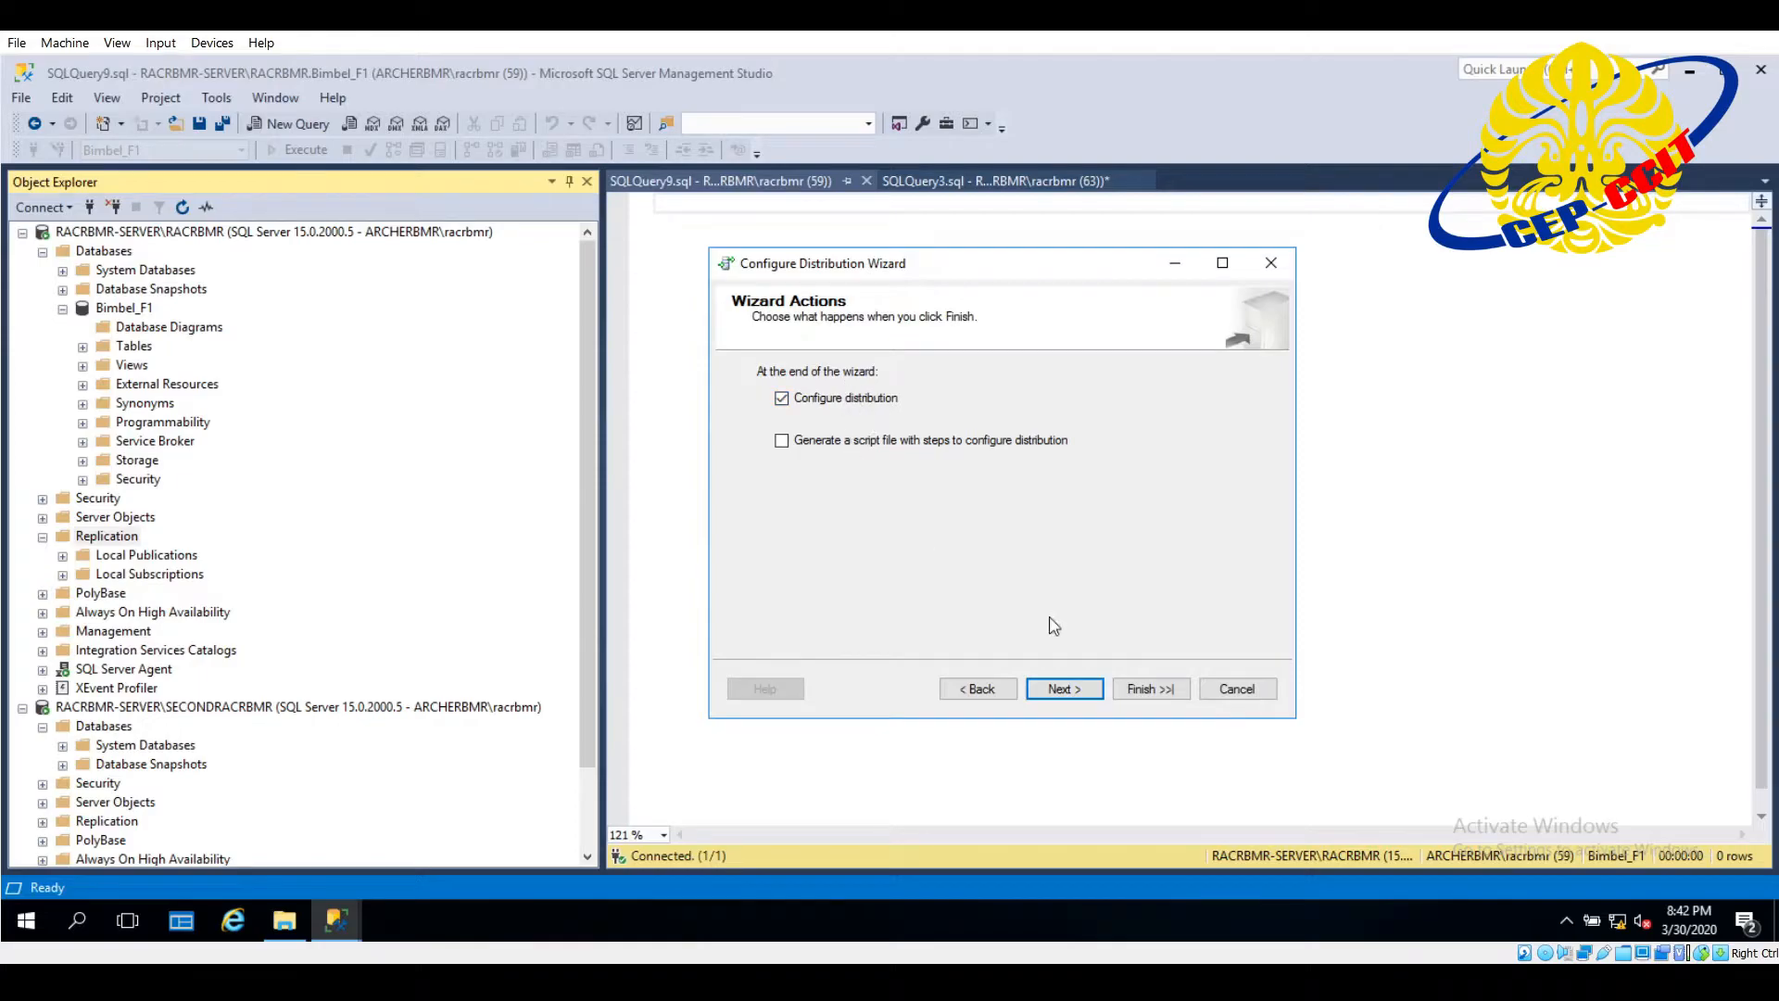
- Run the distribution configuration without generating a script file, and close the wizard when it finishes
{"action": "left_click", "coordinate": [1056, 688]}
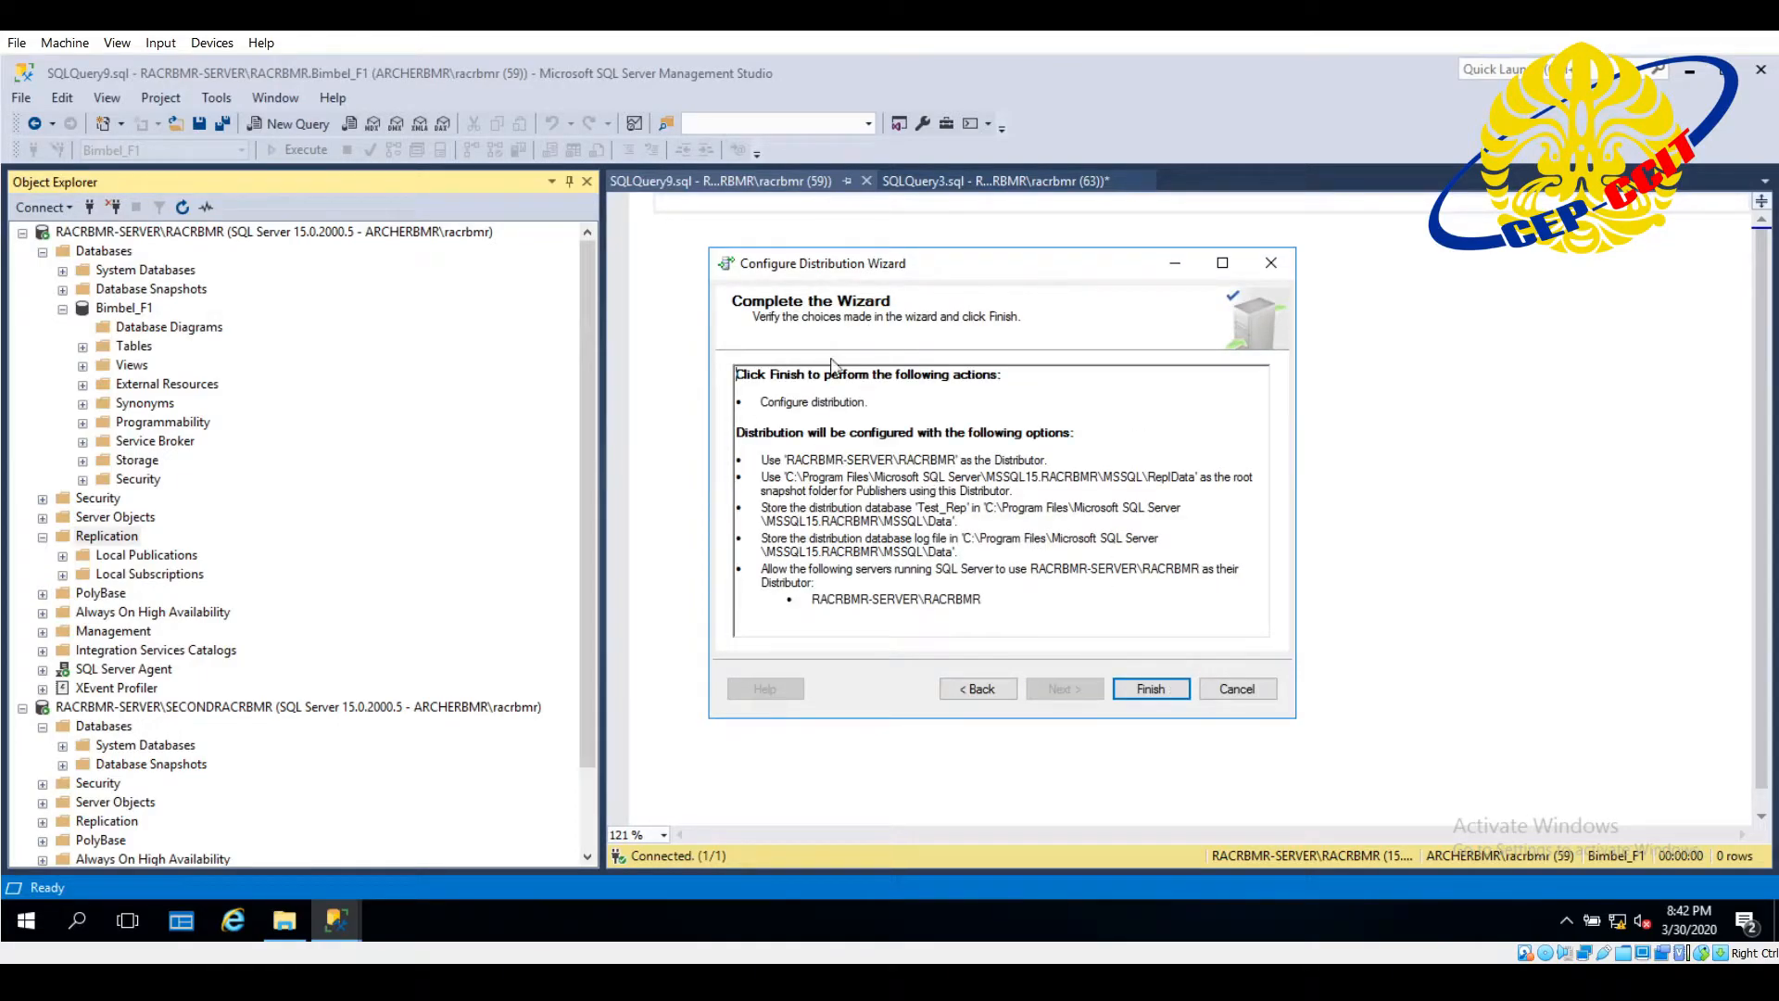
{"action": "left_click", "coordinate": [1148, 688]}
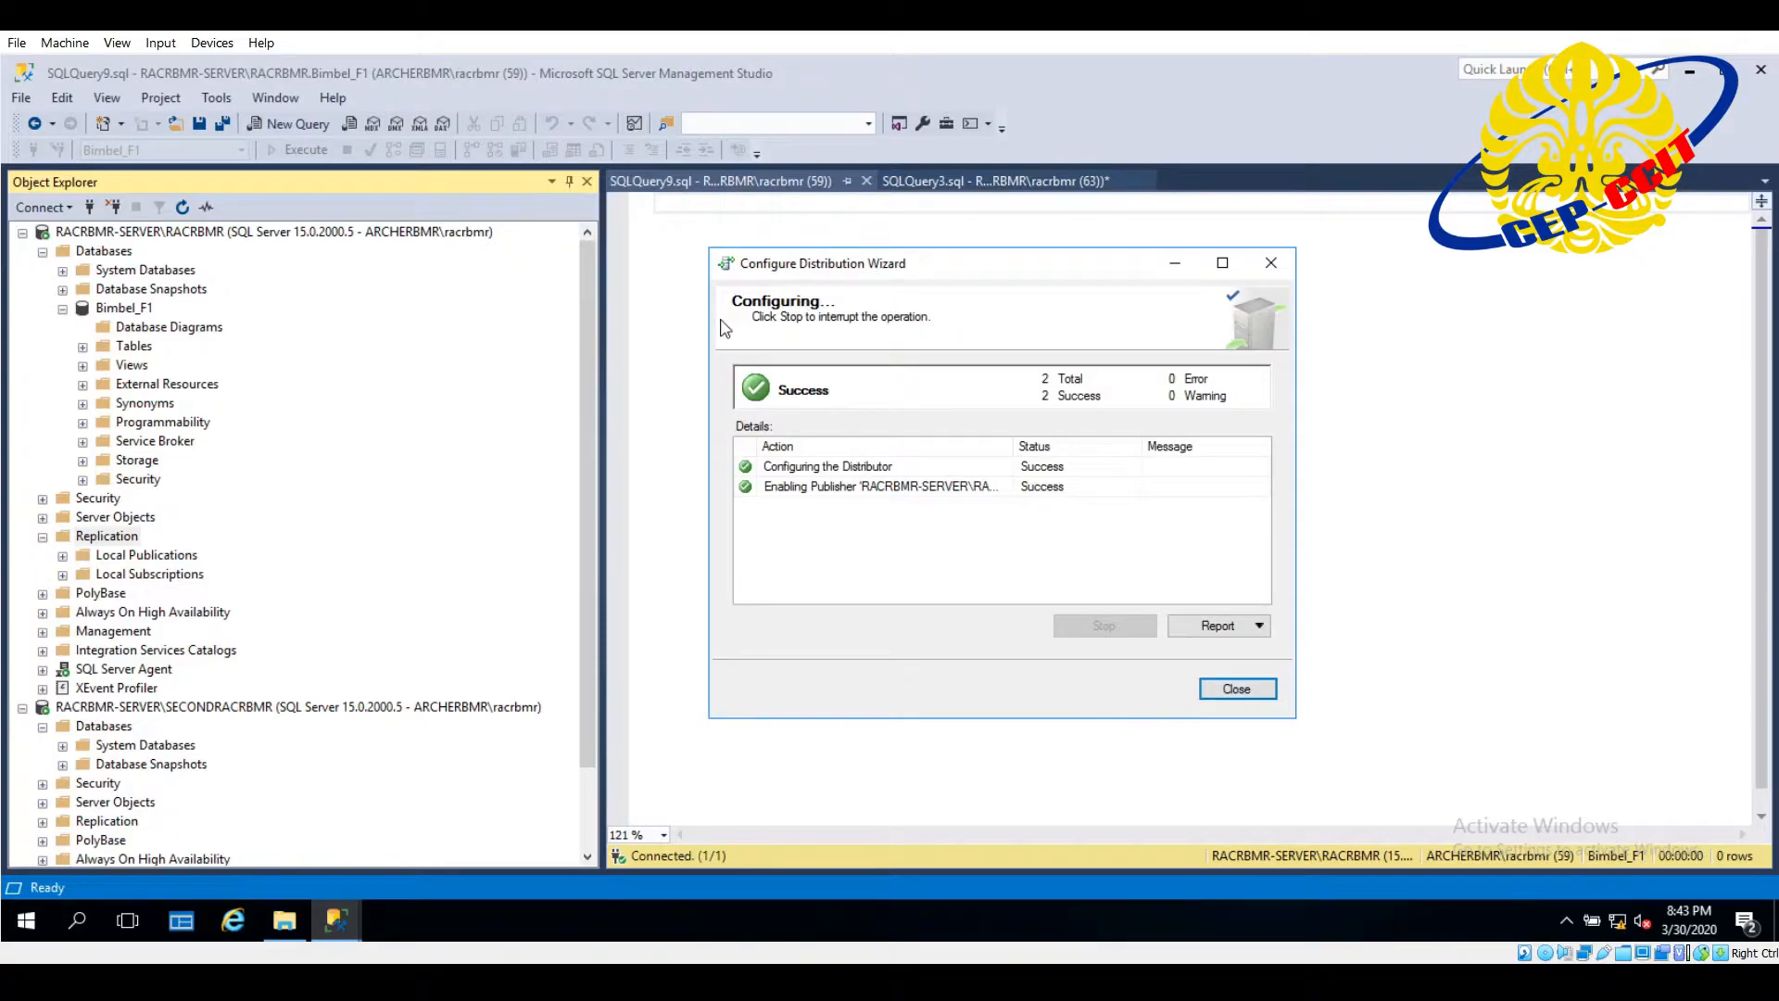
{"action": "left_click", "coordinate": [1237, 689]}
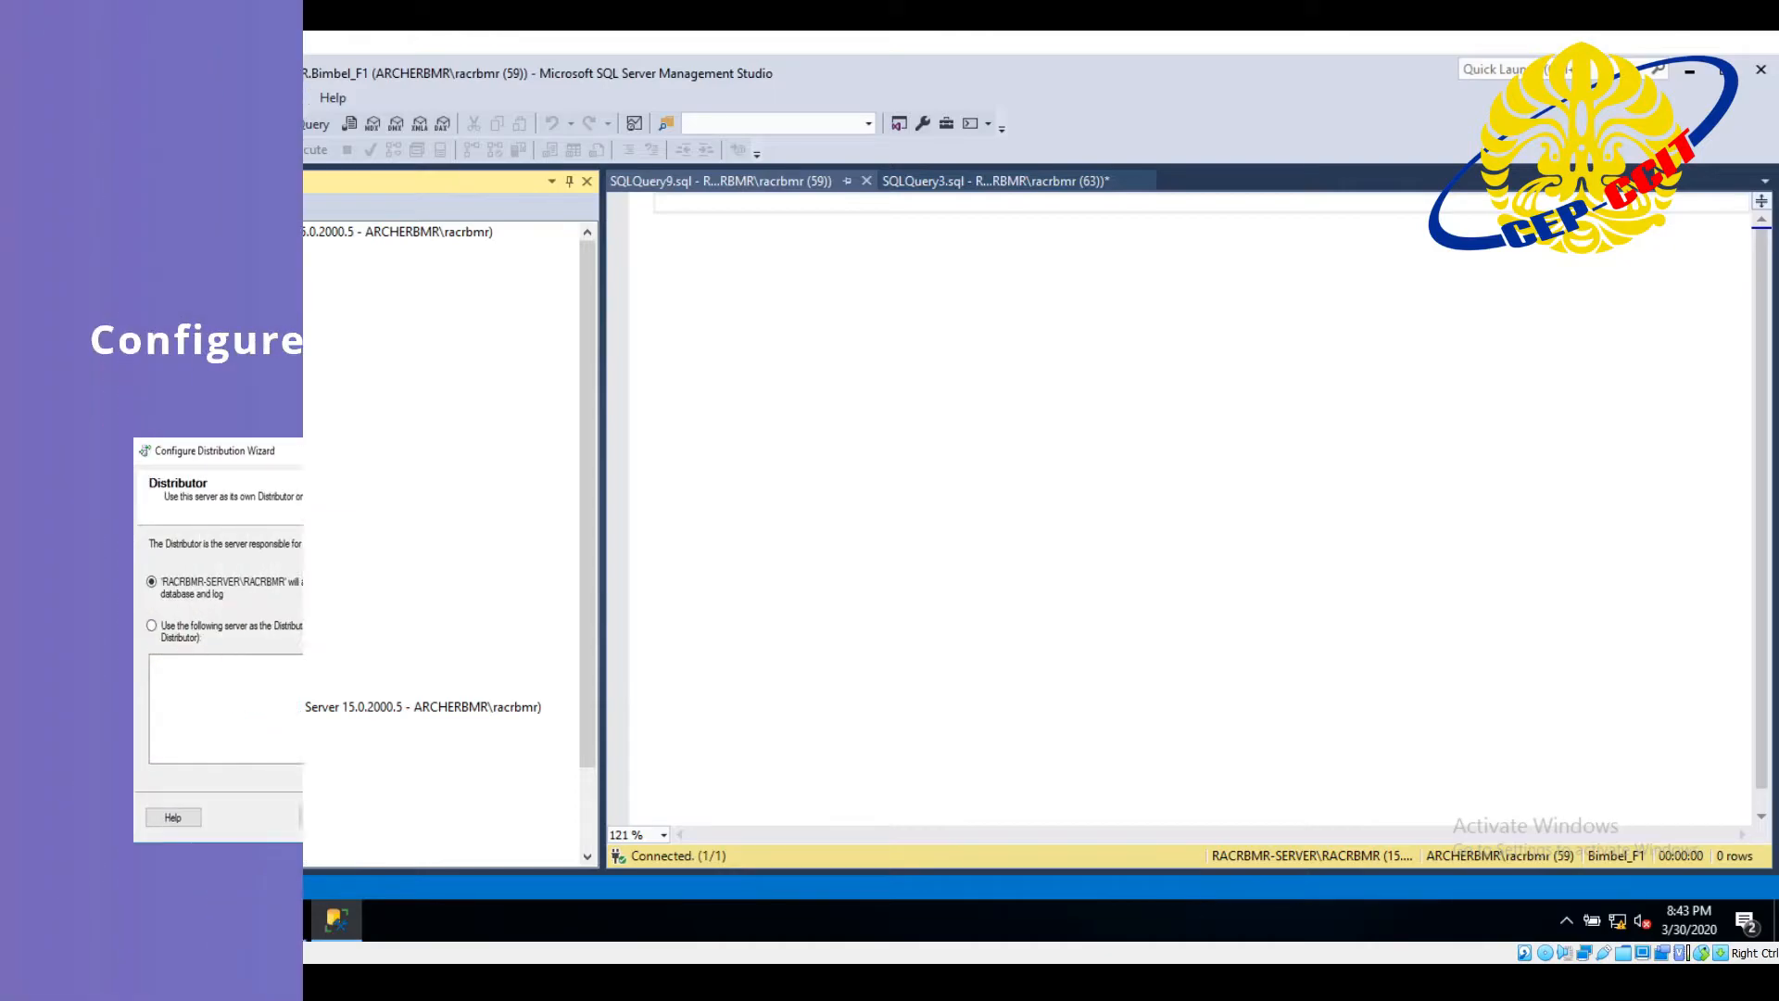
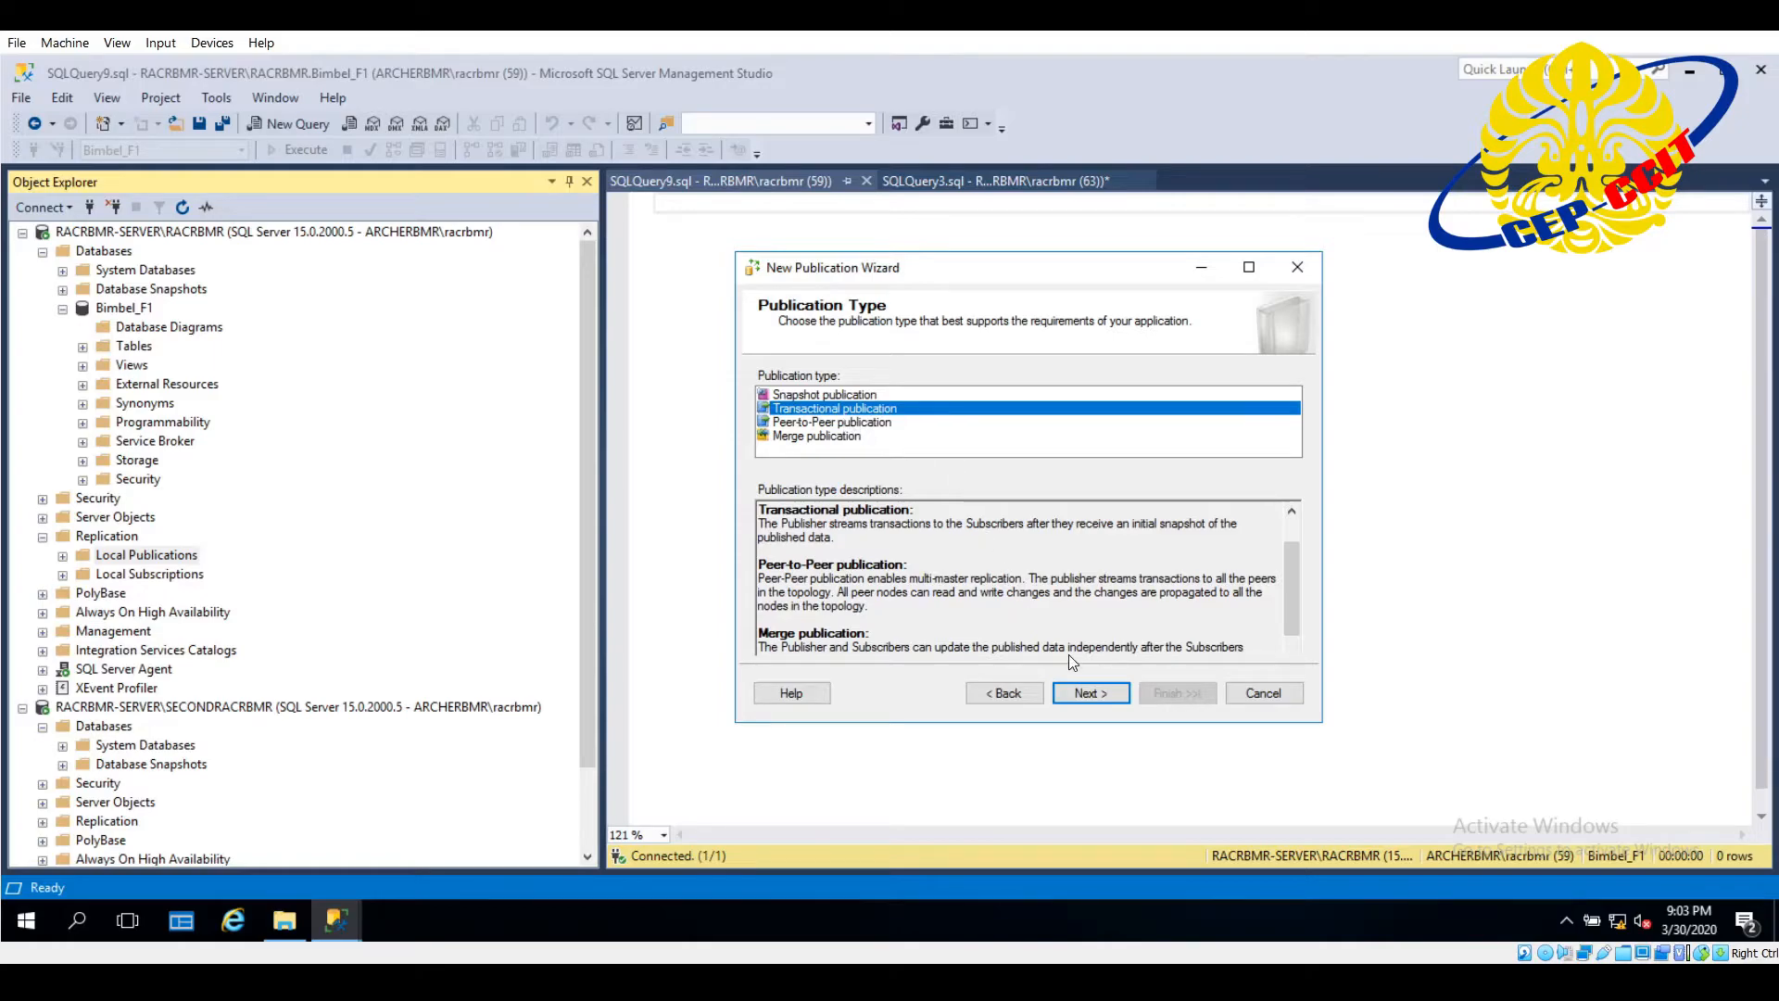
- Make it a transactional publication and include all tables of the database as articles
{"action": "left_click", "coordinate": [1090, 705]}
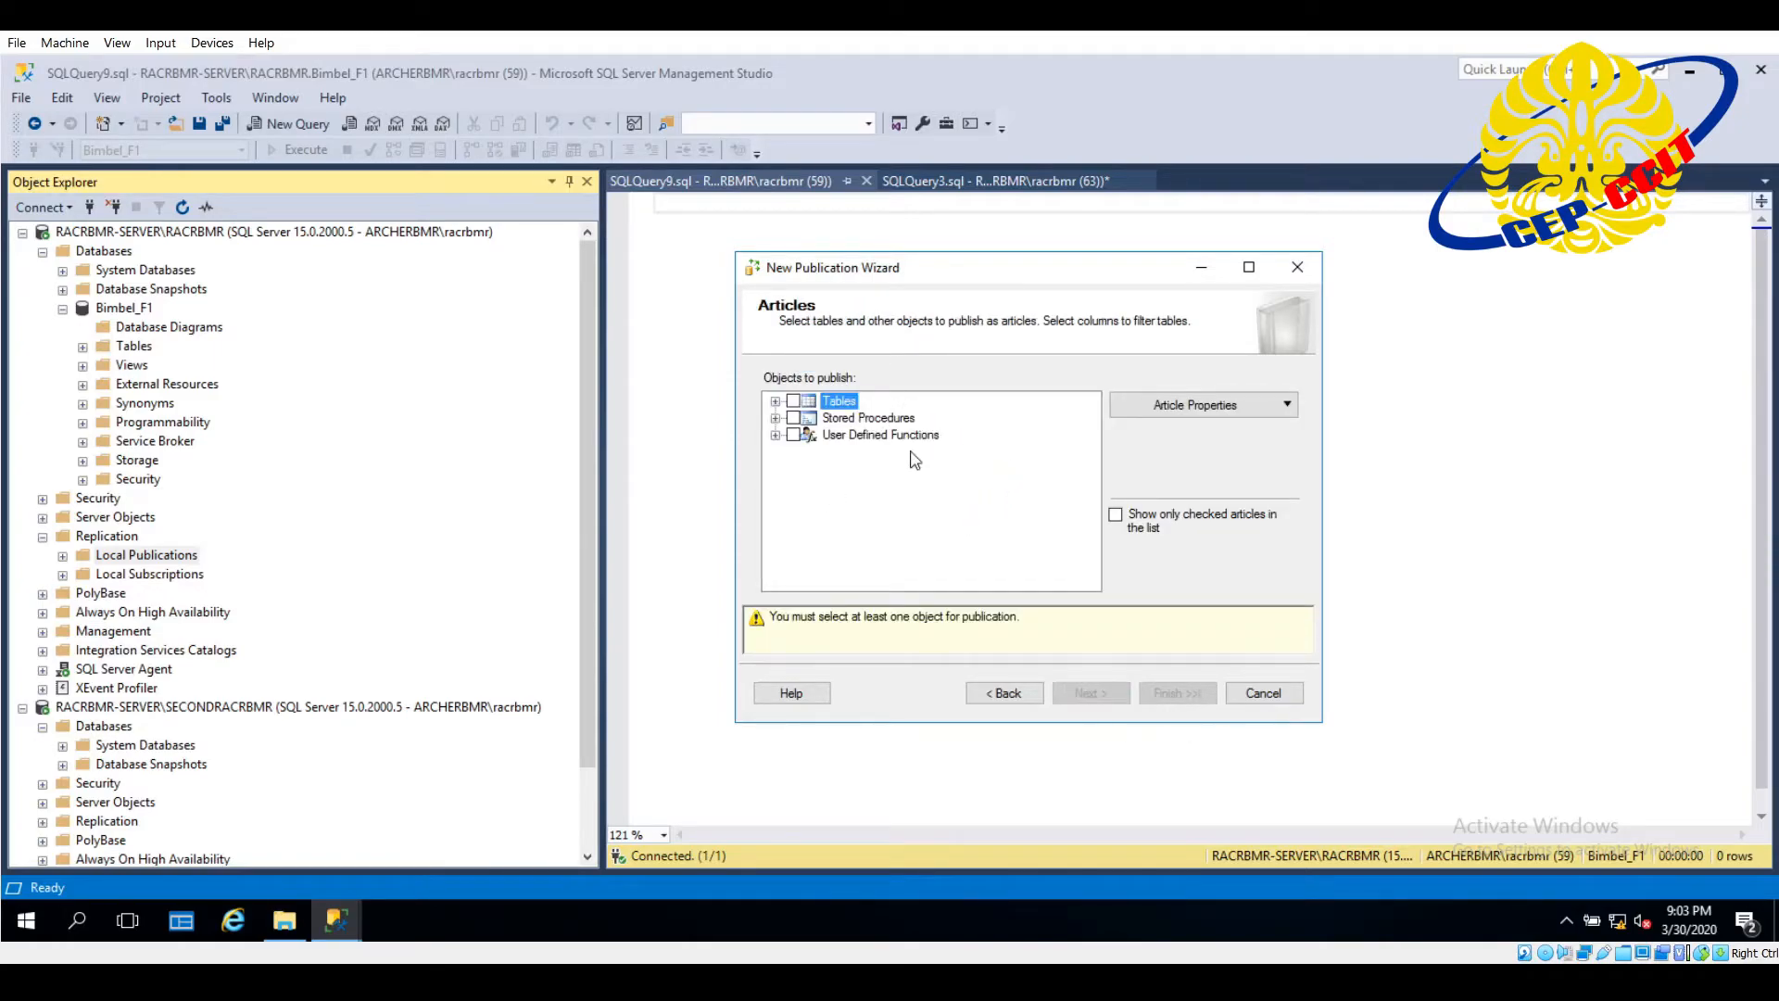
{"action": "left_click", "coordinate": [775, 403]}
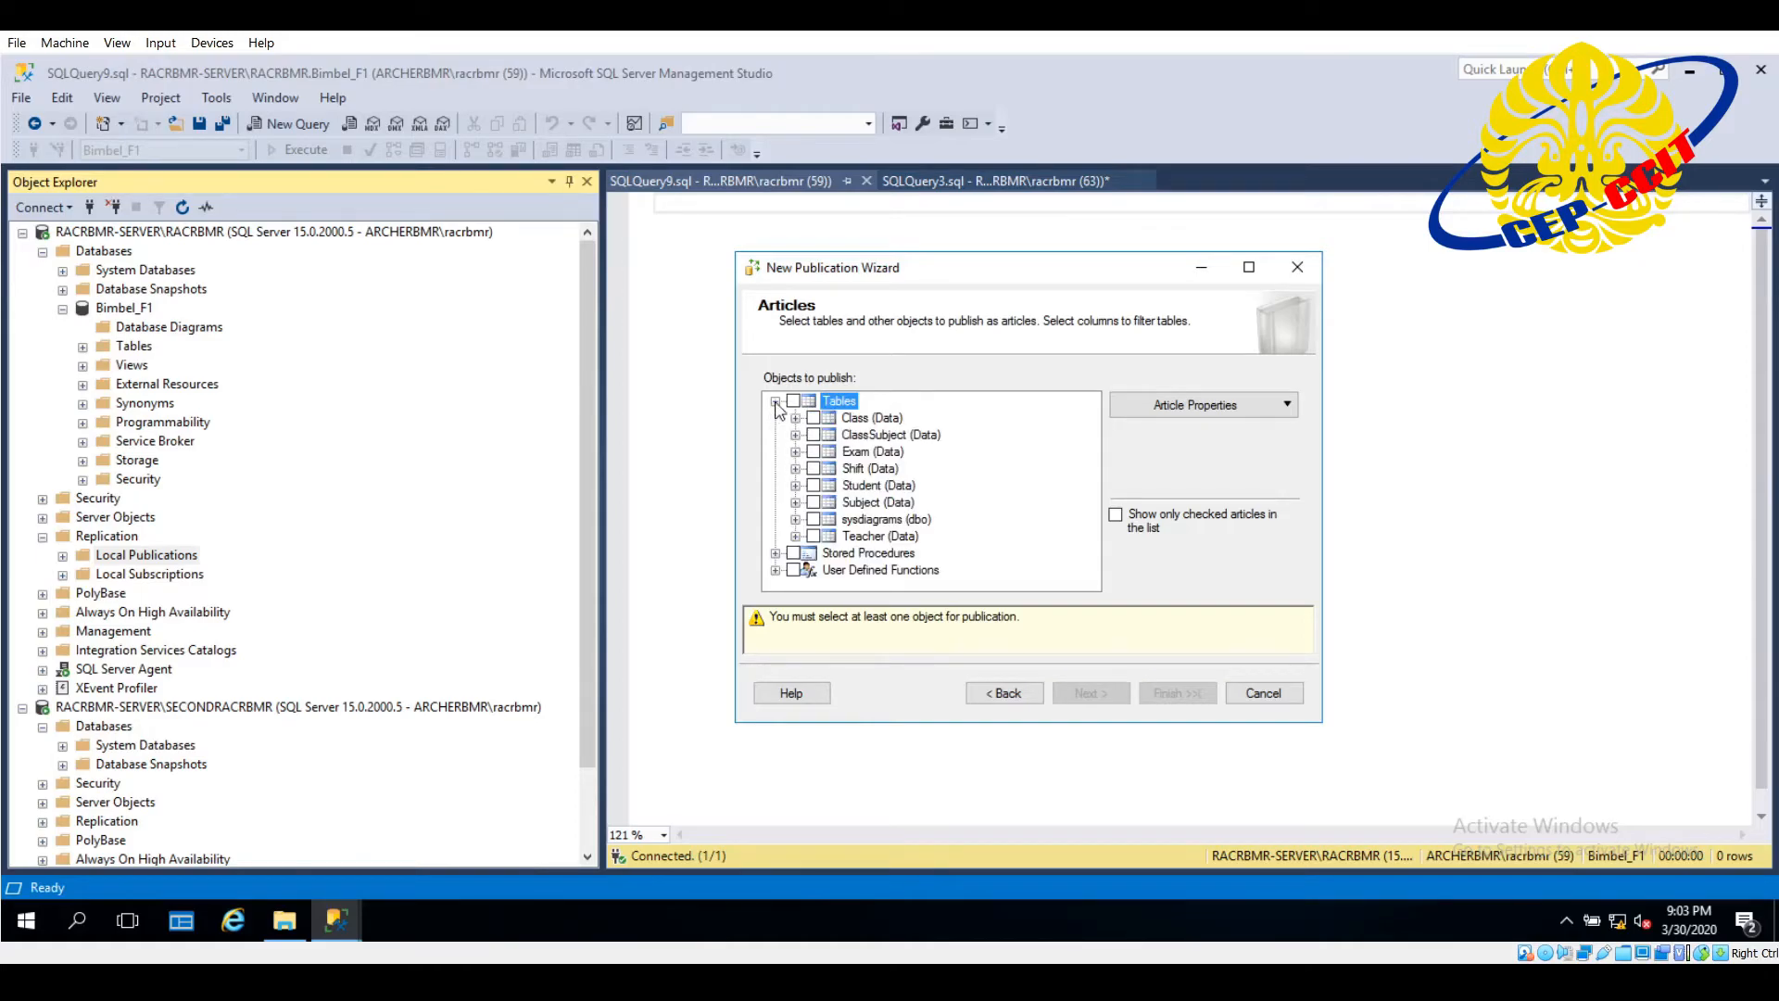
{"action": "left_click", "coordinate": [793, 402]}
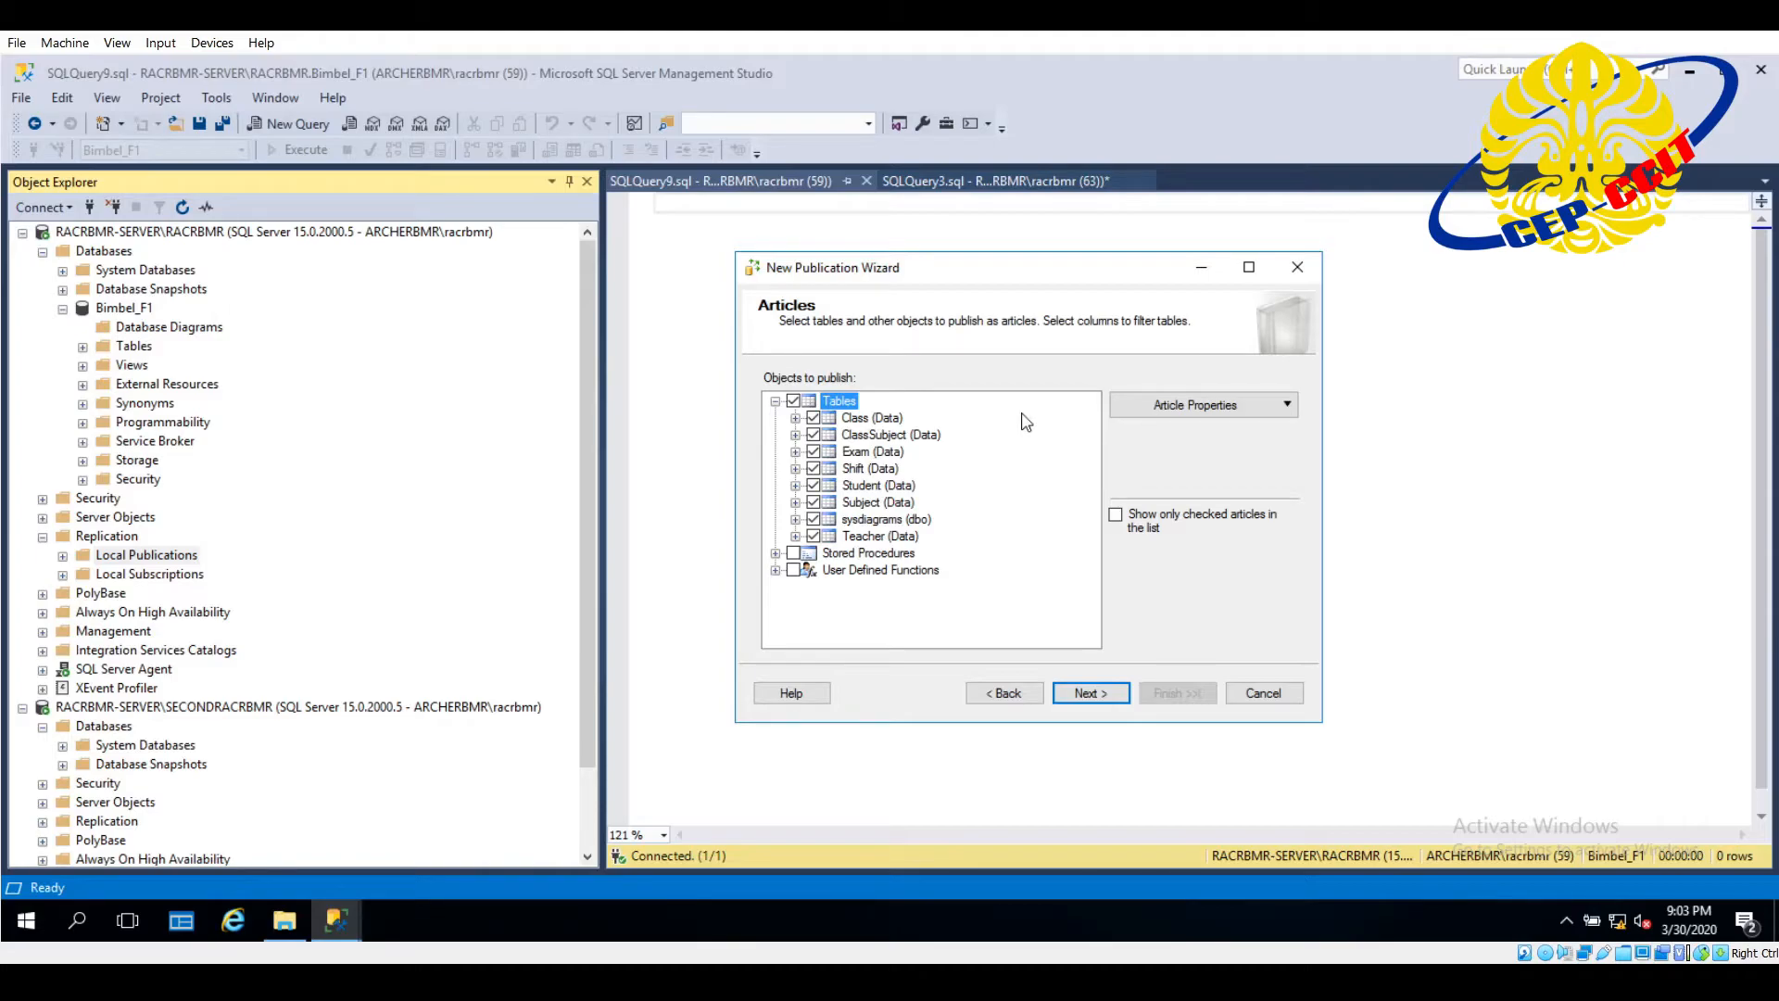
{"action": "left_click", "coordinate": [1116, 694]}
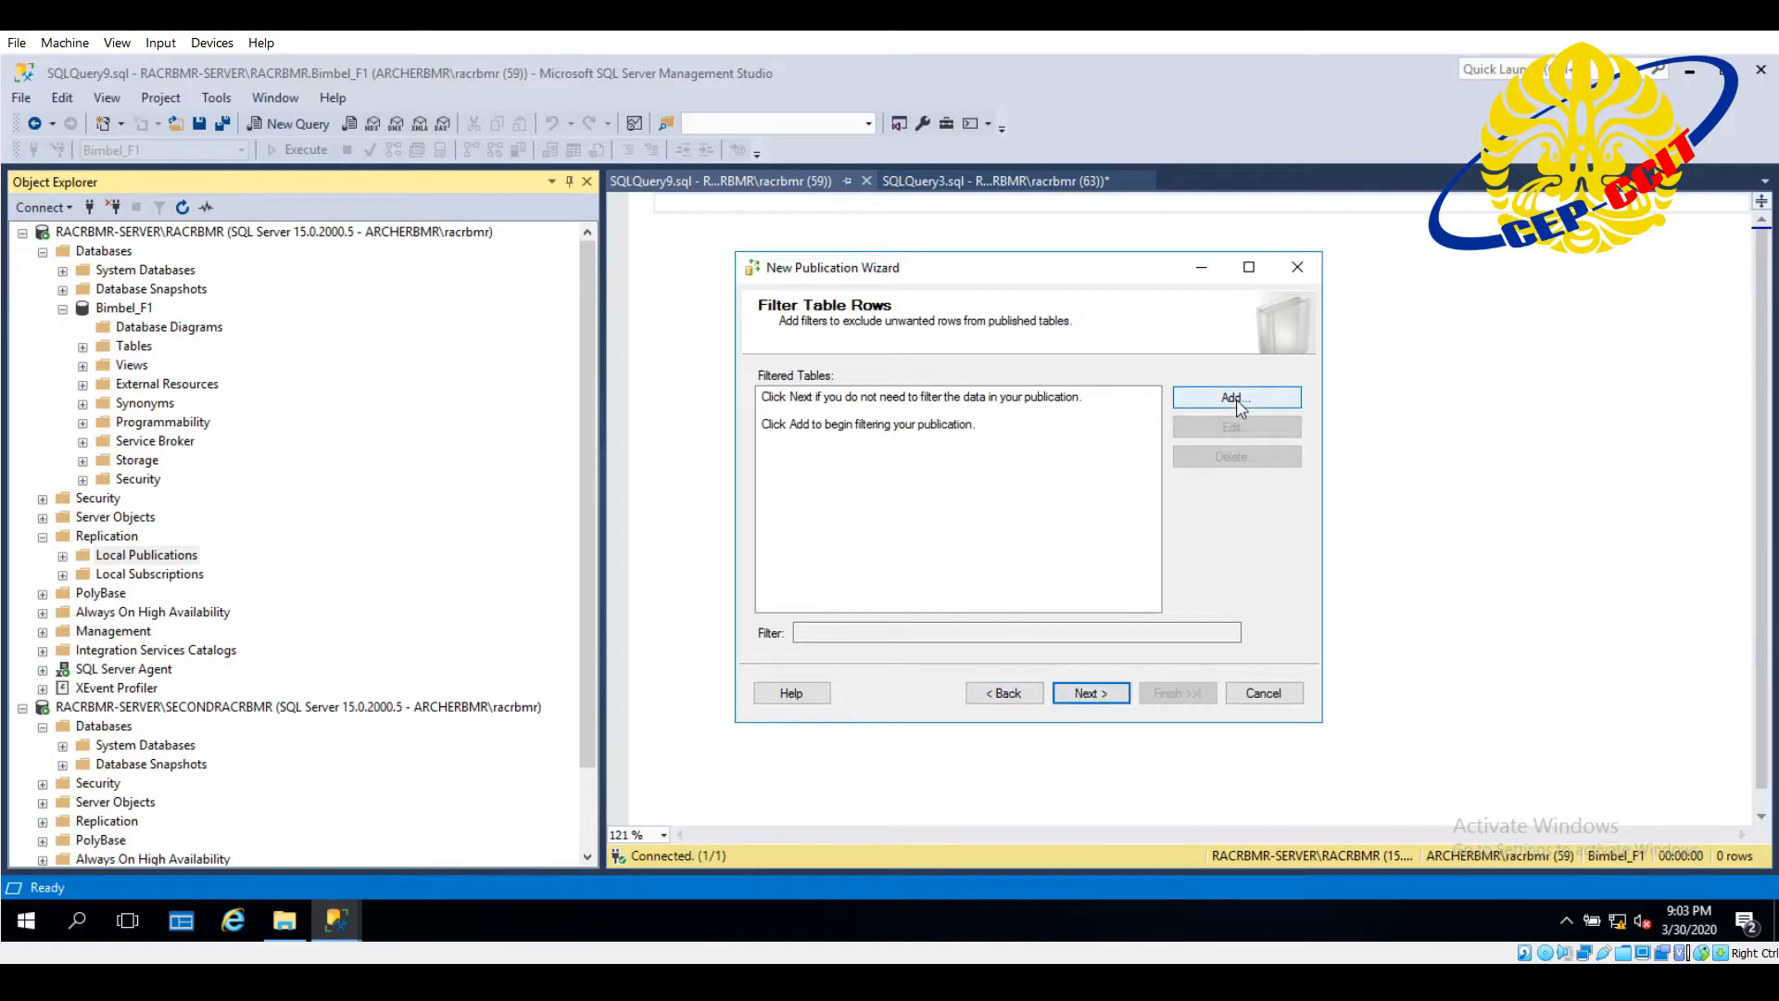
- Leave the published table rows unfiltered and have a snapshot created immediately and kept available to initialize subscriptions
{"action": "left_click", "coordinate": [1102, 695]}
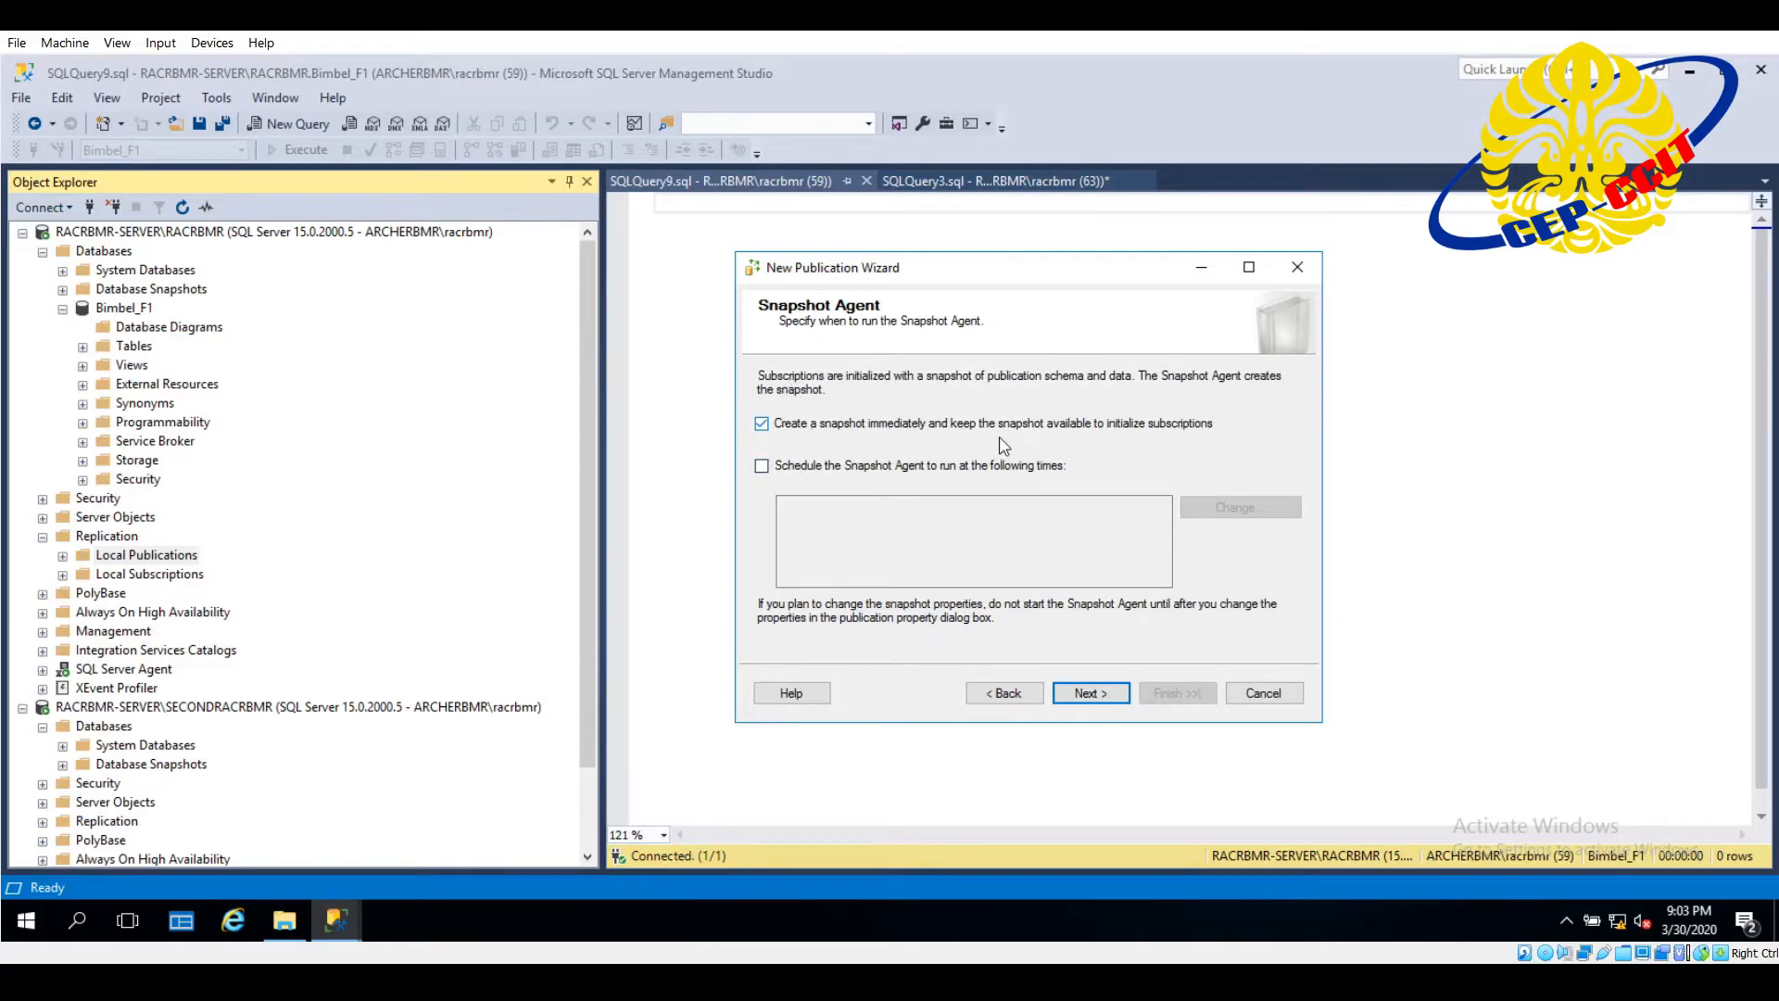
{"action": "left_click", "coordinate": [1111, 696]}
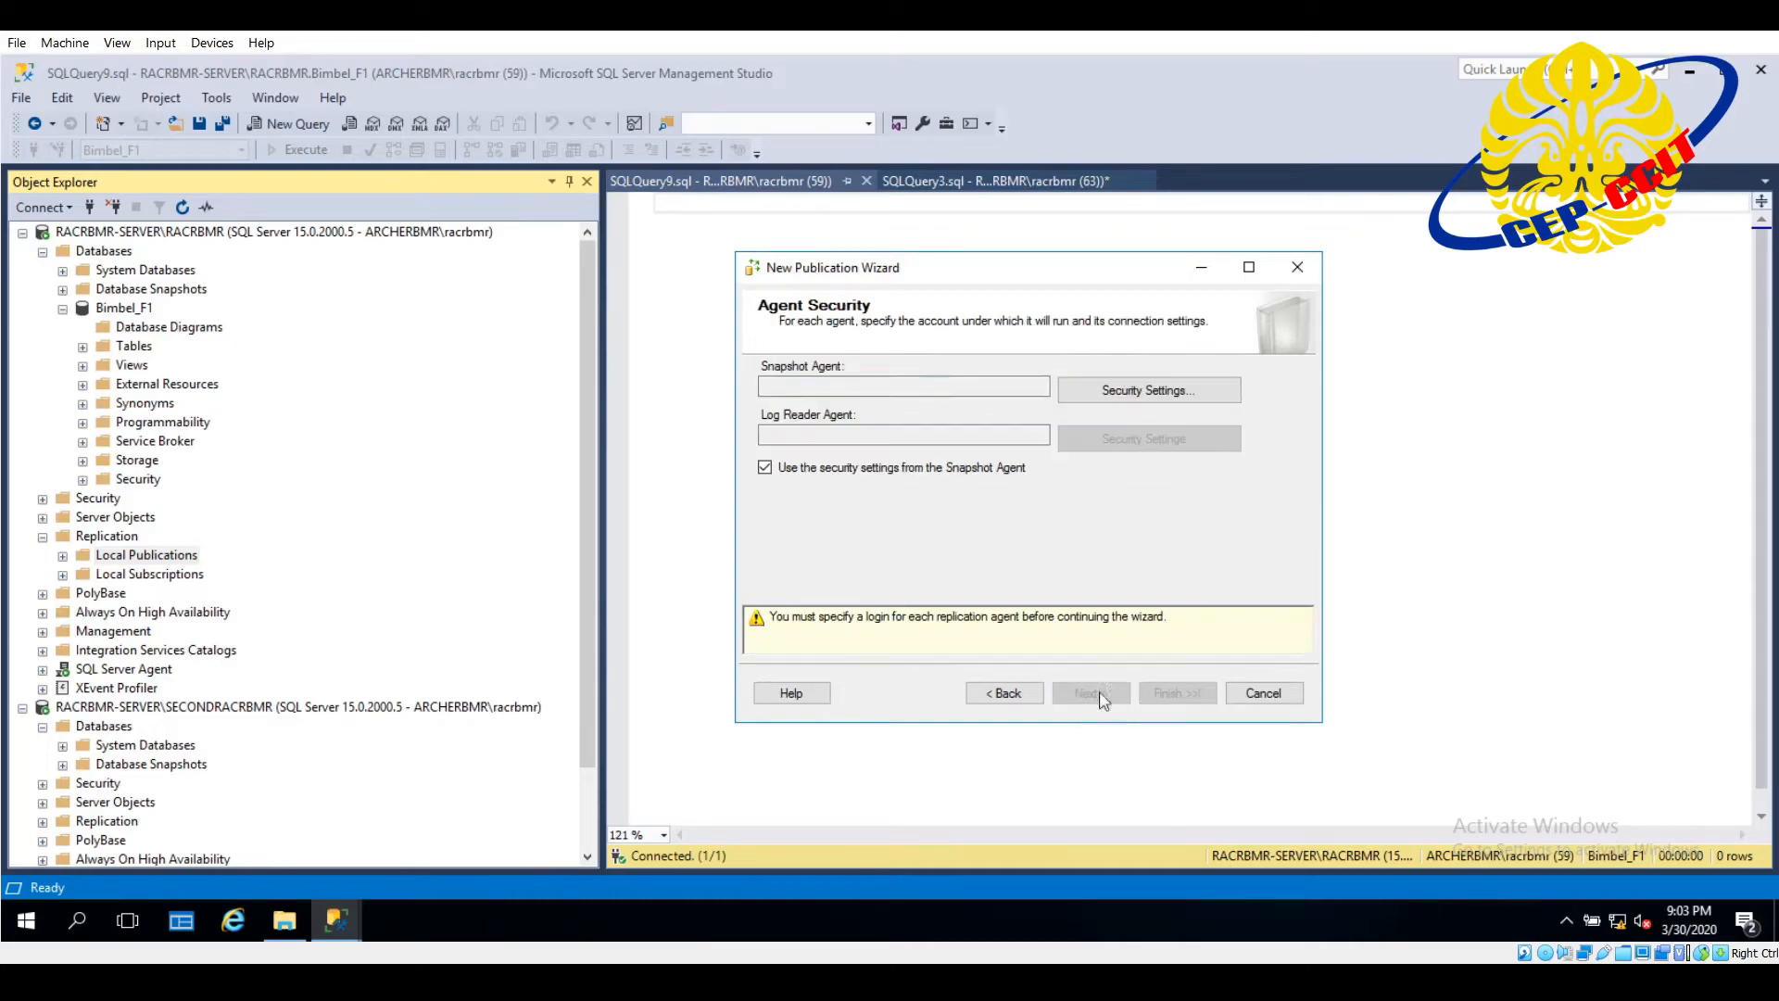
- Set the Snapshot Agent to run under a Windows account, entering the domain account as its process account
{"action": "left_click_drag", "start_coordinate": [1004, 272], "coordinate": [853, 251]}
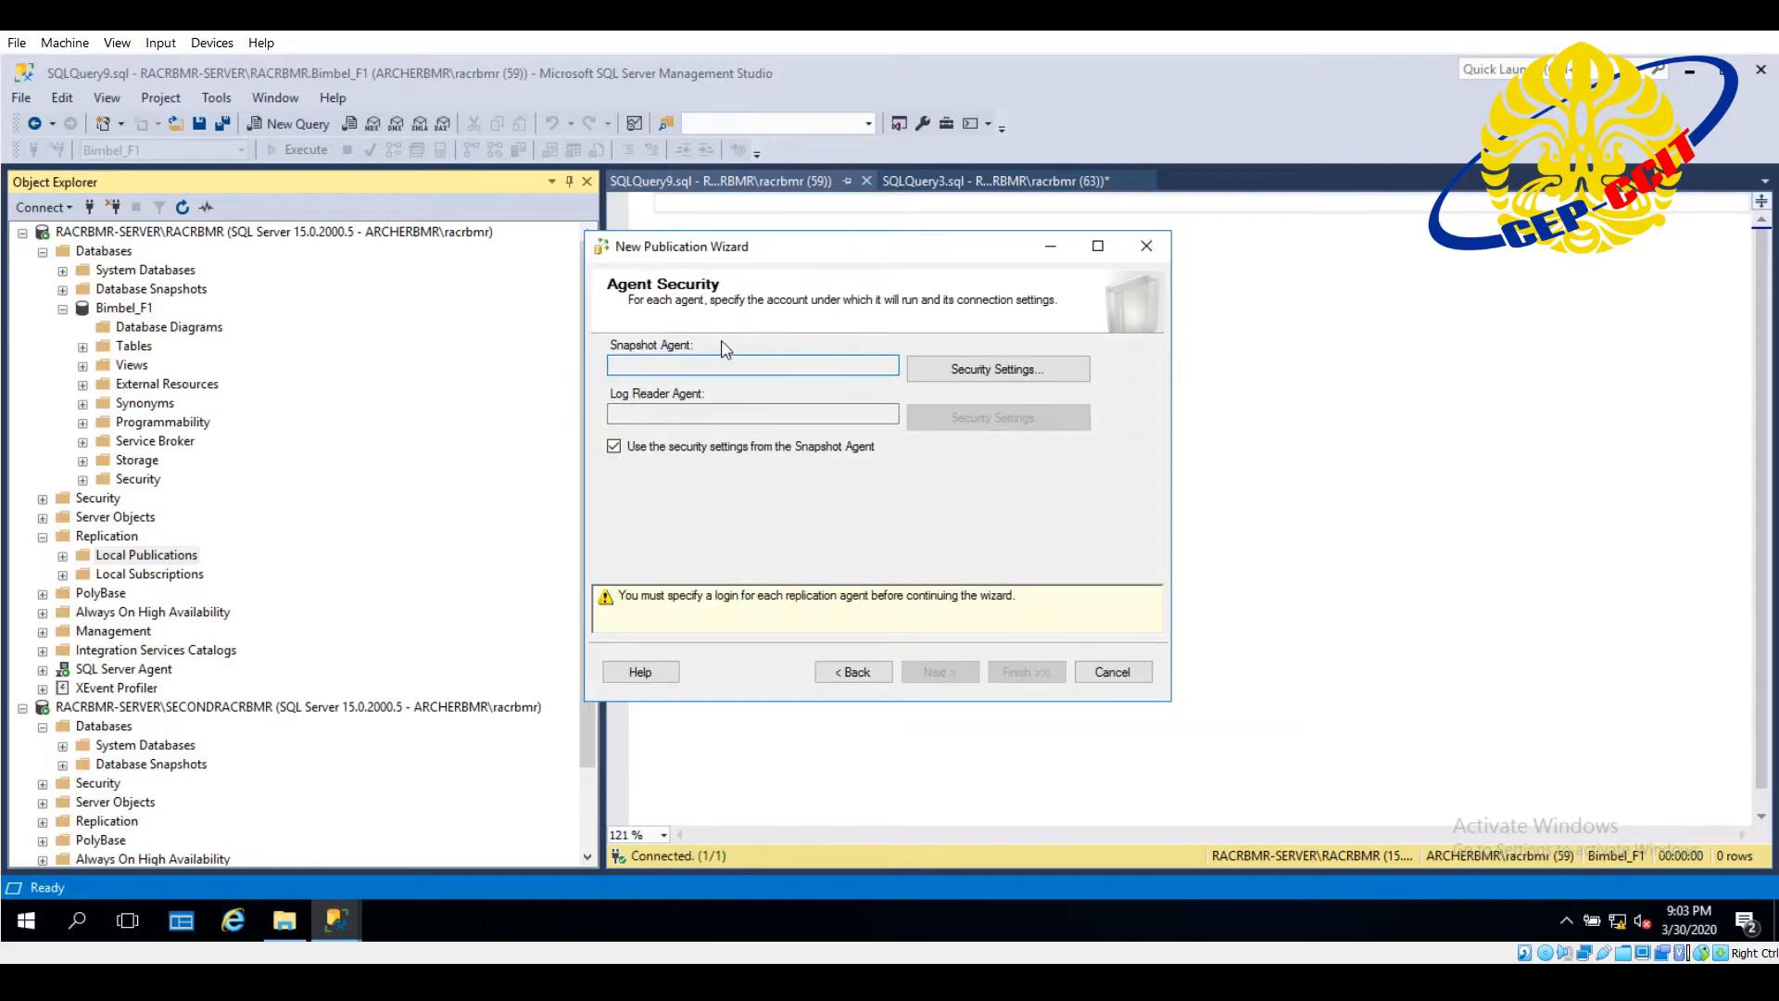
{"action": "left_click", "coordinate": [1065, 373]}
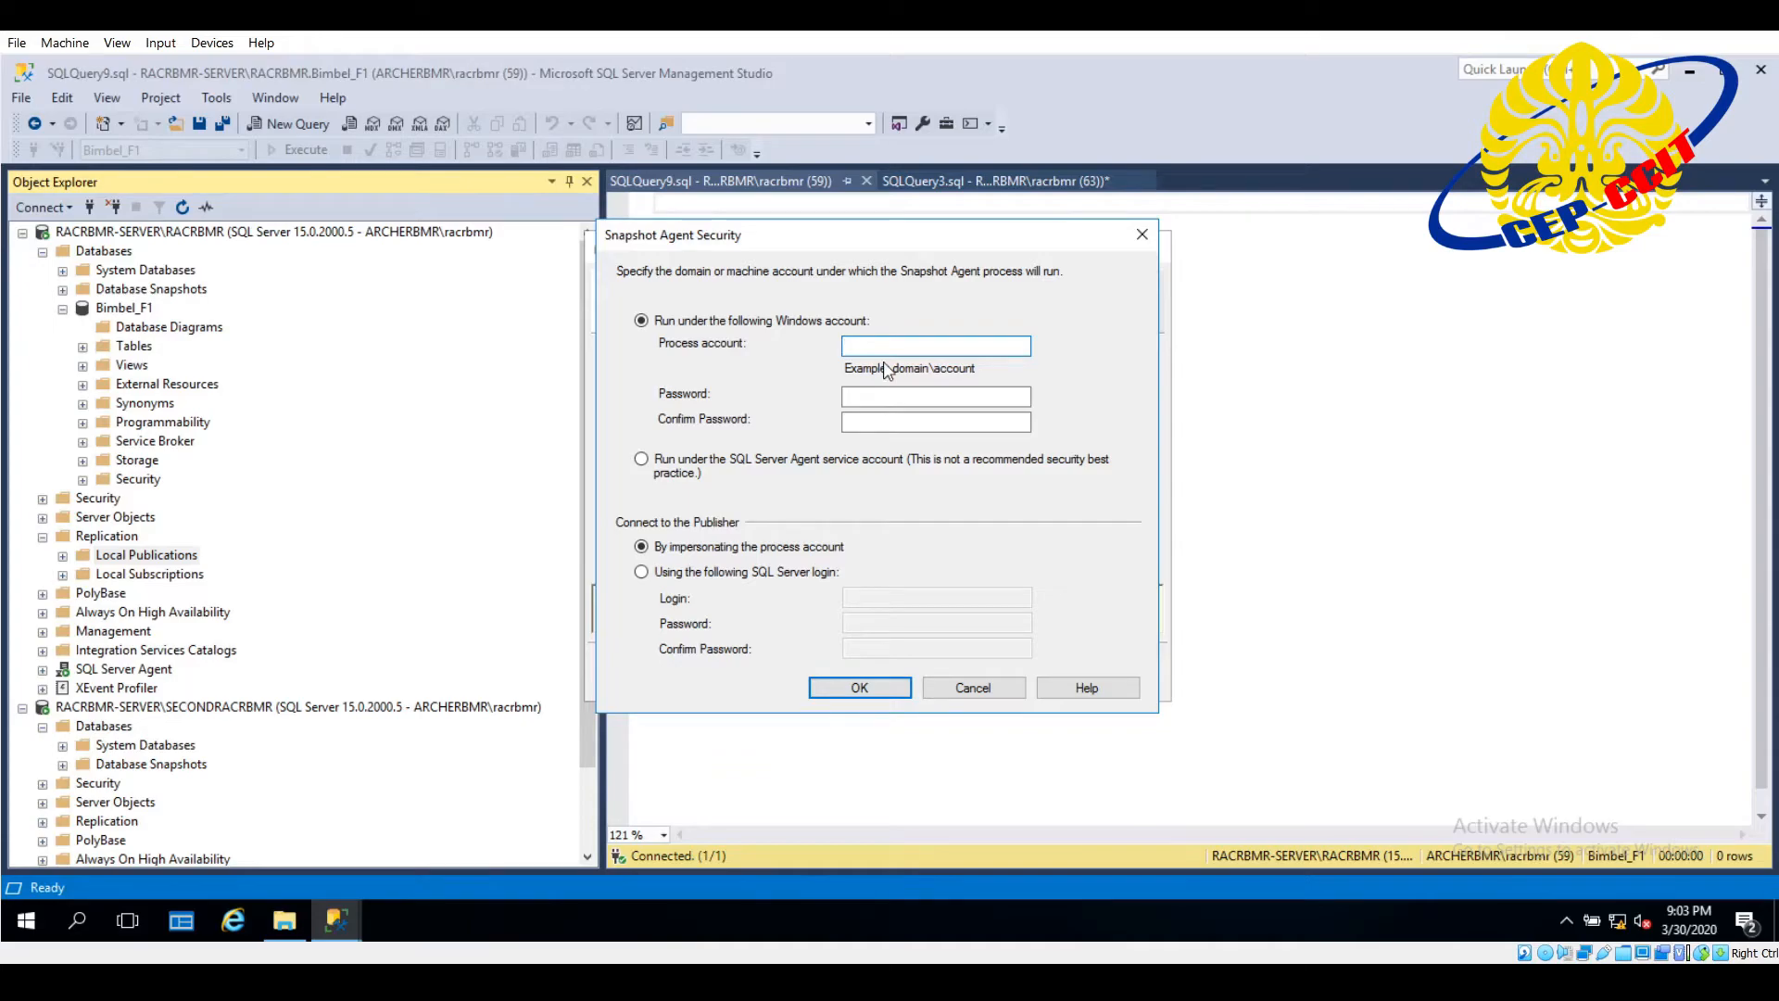
{"action": "type", "text": "ARCHERBMR\\racrbmr"}
{"action": "left_click", "coordinate": [892, 345]}
{"action": "type", "text": "b"}
{"action": "key", "text": "BackSpace"}
{"action": "type", "text": "BMR\\racbmr"}
- Enter and confirm the process account's password, and apply the same security settings to the Log Reader Agent
{"action": "left_click", "coordinate": [920, 398]}
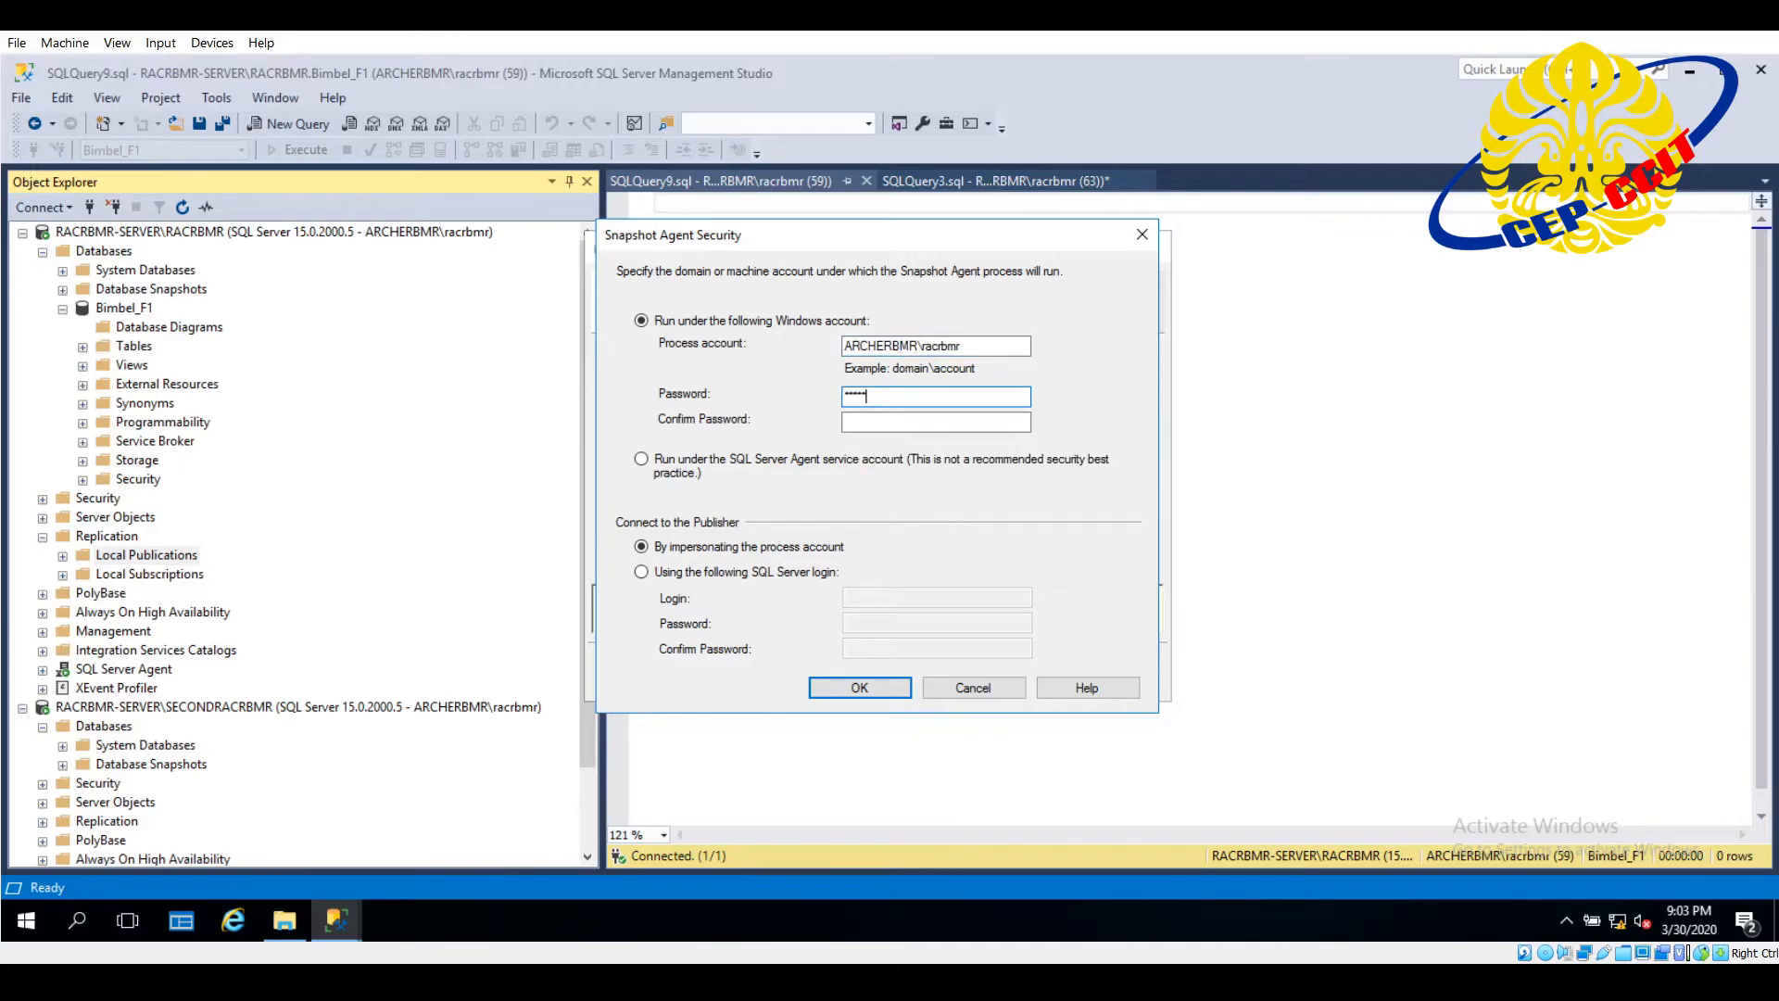
{"action": "key", "text": "BackSpace"}
{"action": "key", "text": "BackSpace"}
{"action": "key", "text": "BackSpace"}
{"action": "key", "text": "BackSpace"}
{"action": "key", "text": "BackSpace"}
{"action": "type", "text": "•"}
{"action": "key", "text": "Caps_Lock"}
{"action": "type", "text": "•"}
{"action": "left_click", "coordinate": [952, 425]}
{"action": "type", "text": "•"}
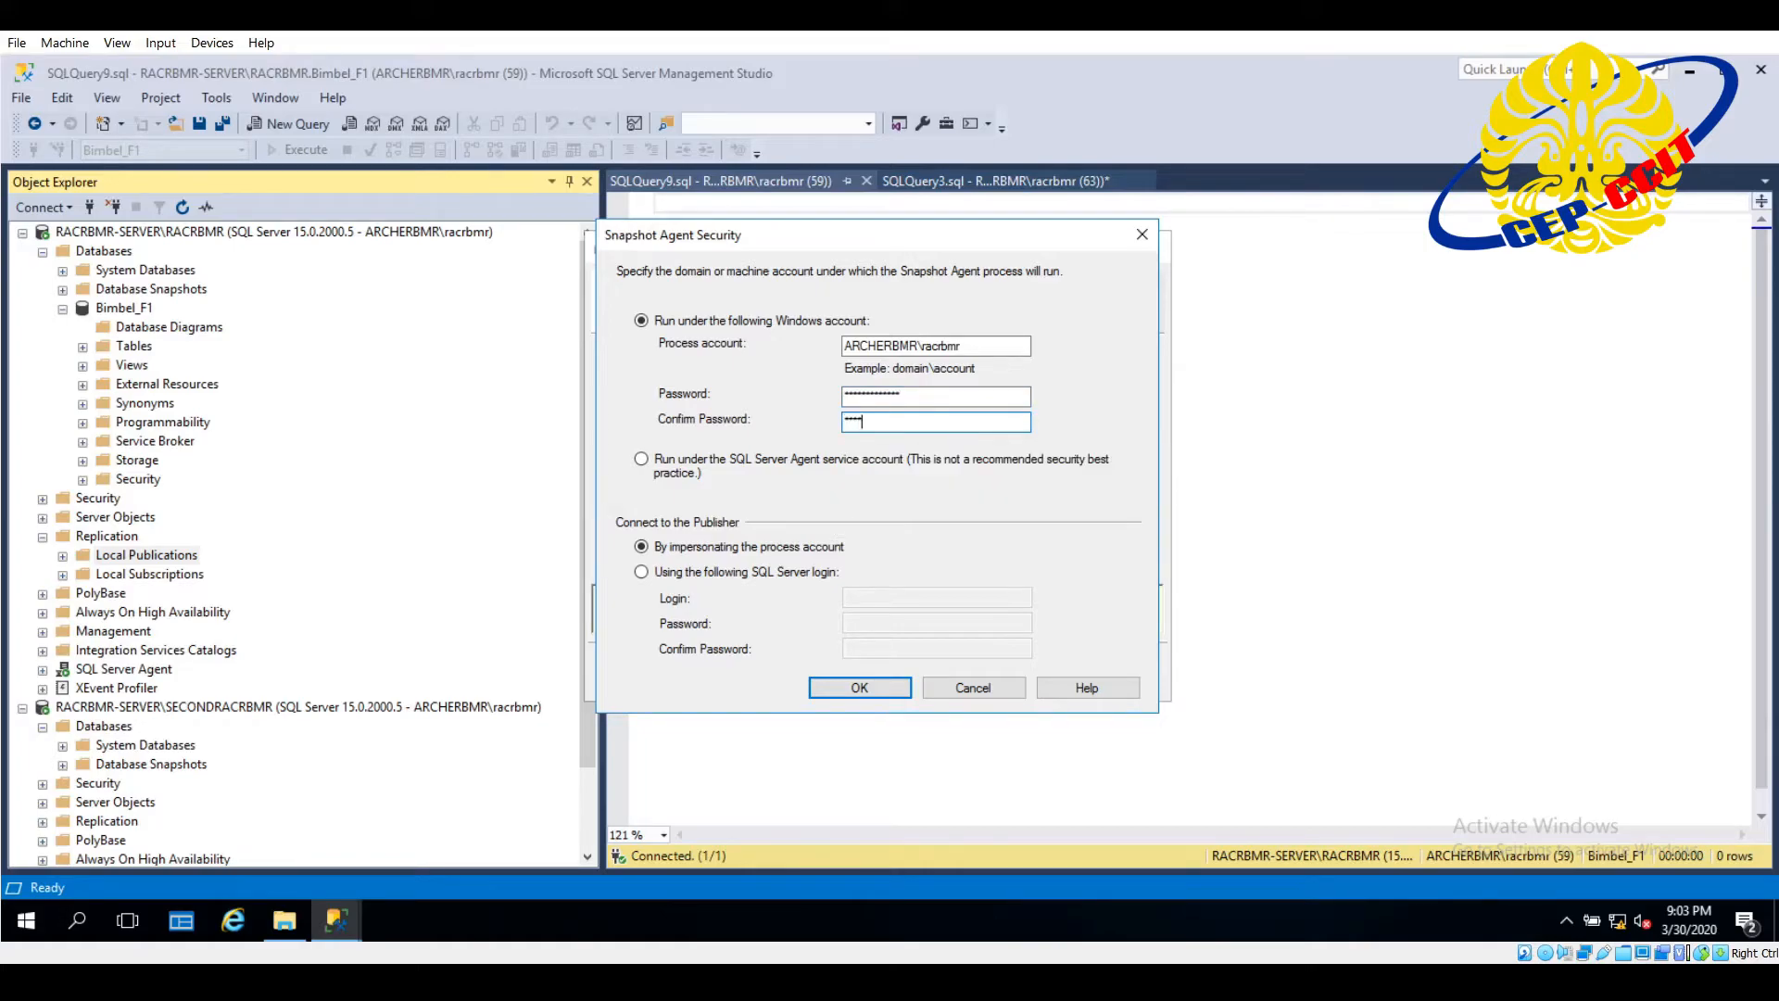
{"action": "type", "text": "•"}
{"action": "left_click", "coordinate": [881, 687]}
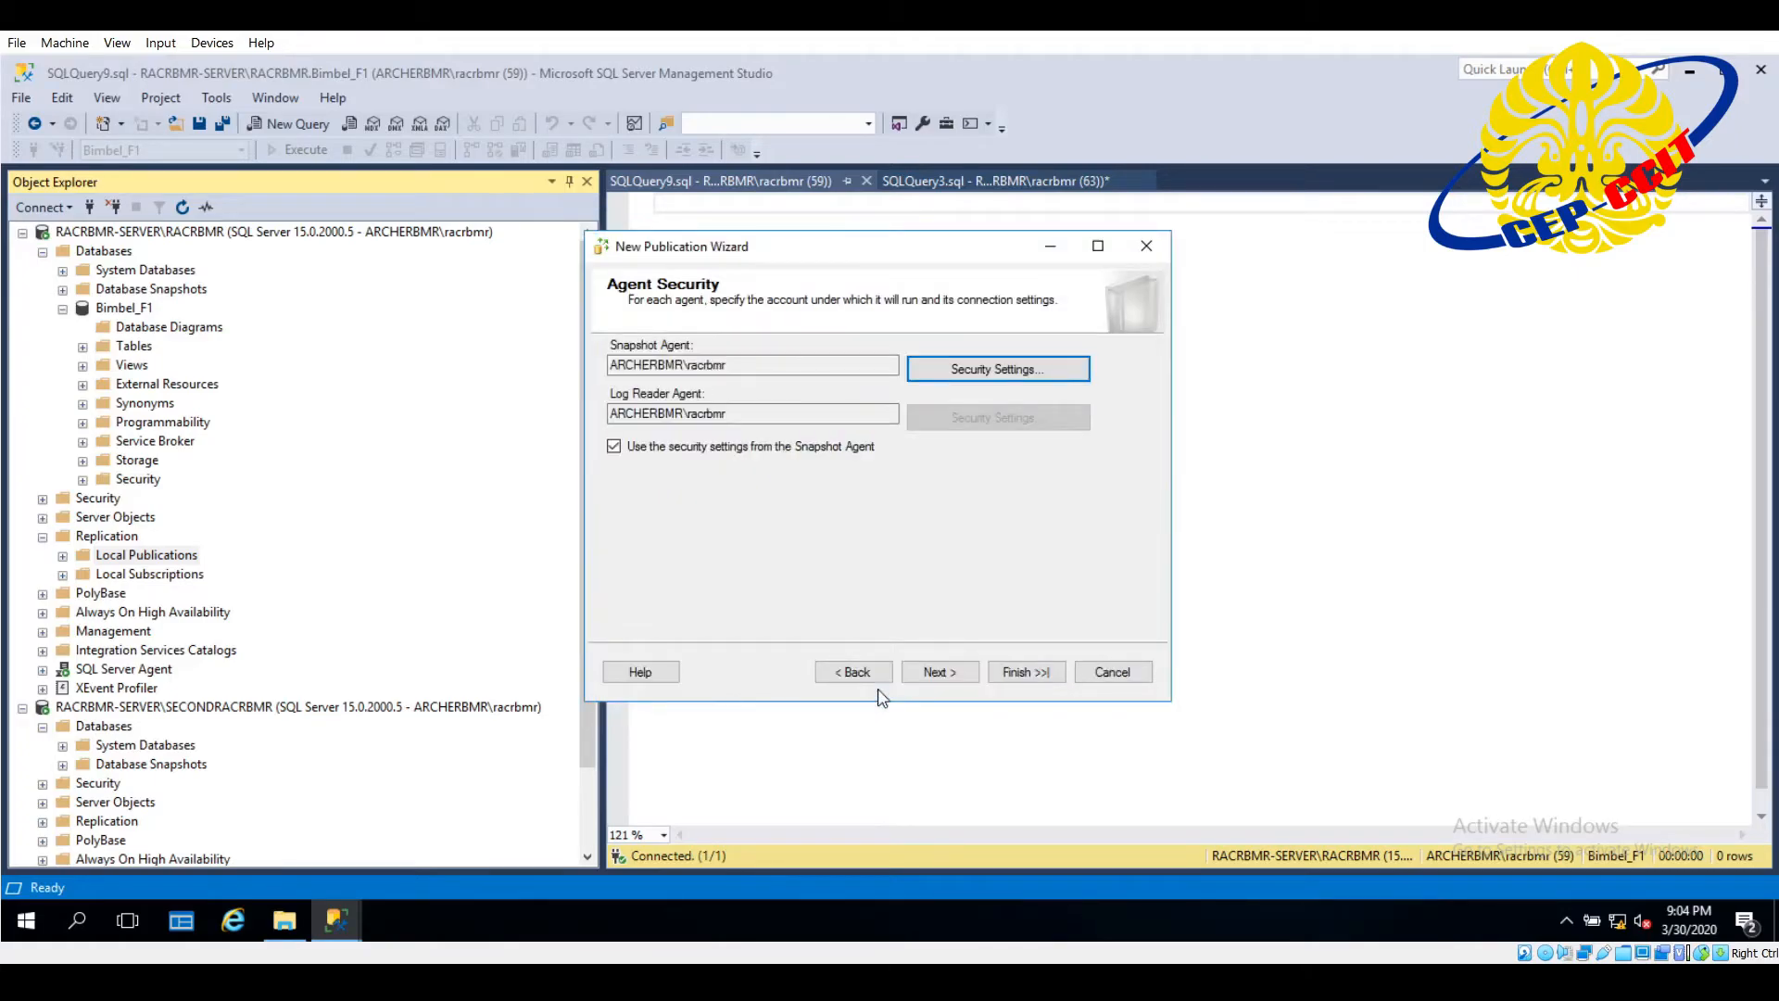
{"action": "left_click", "coordinate": [941, 679]}
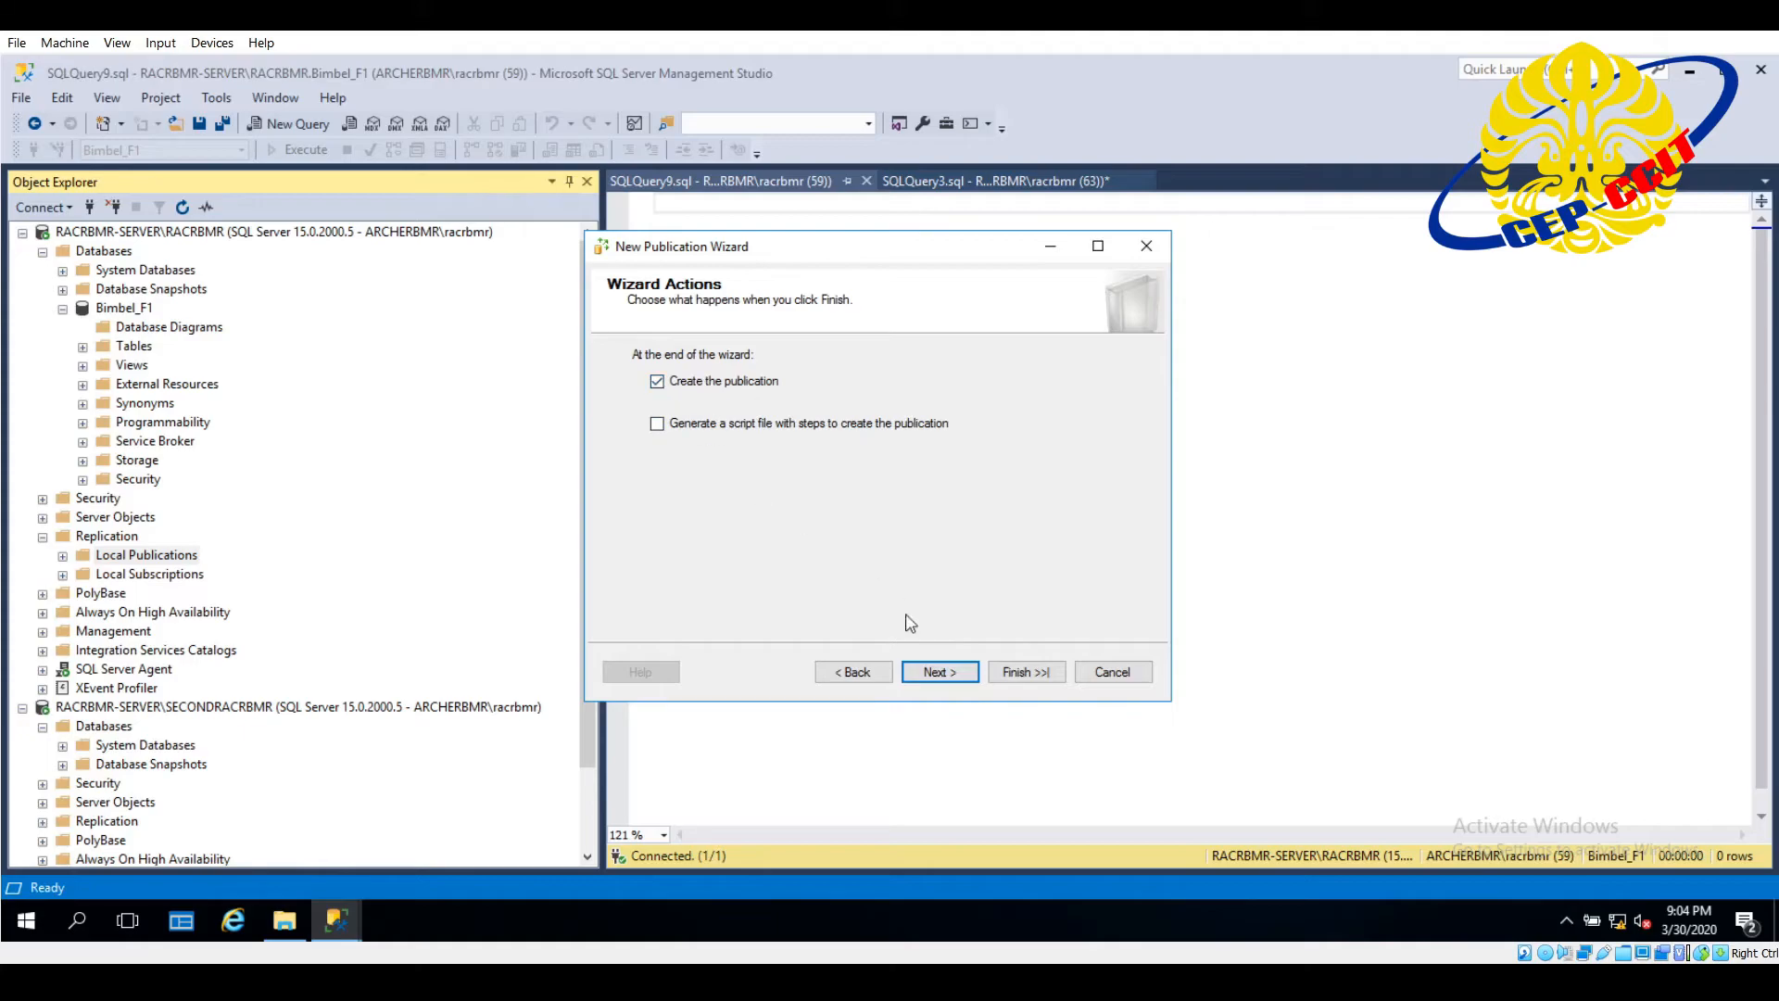
- Create the publication as Bimbel_F1_Review without generating a script file, and close the wizard when it finishes
{"action": "left_click", "coordinate": [936, 673]}
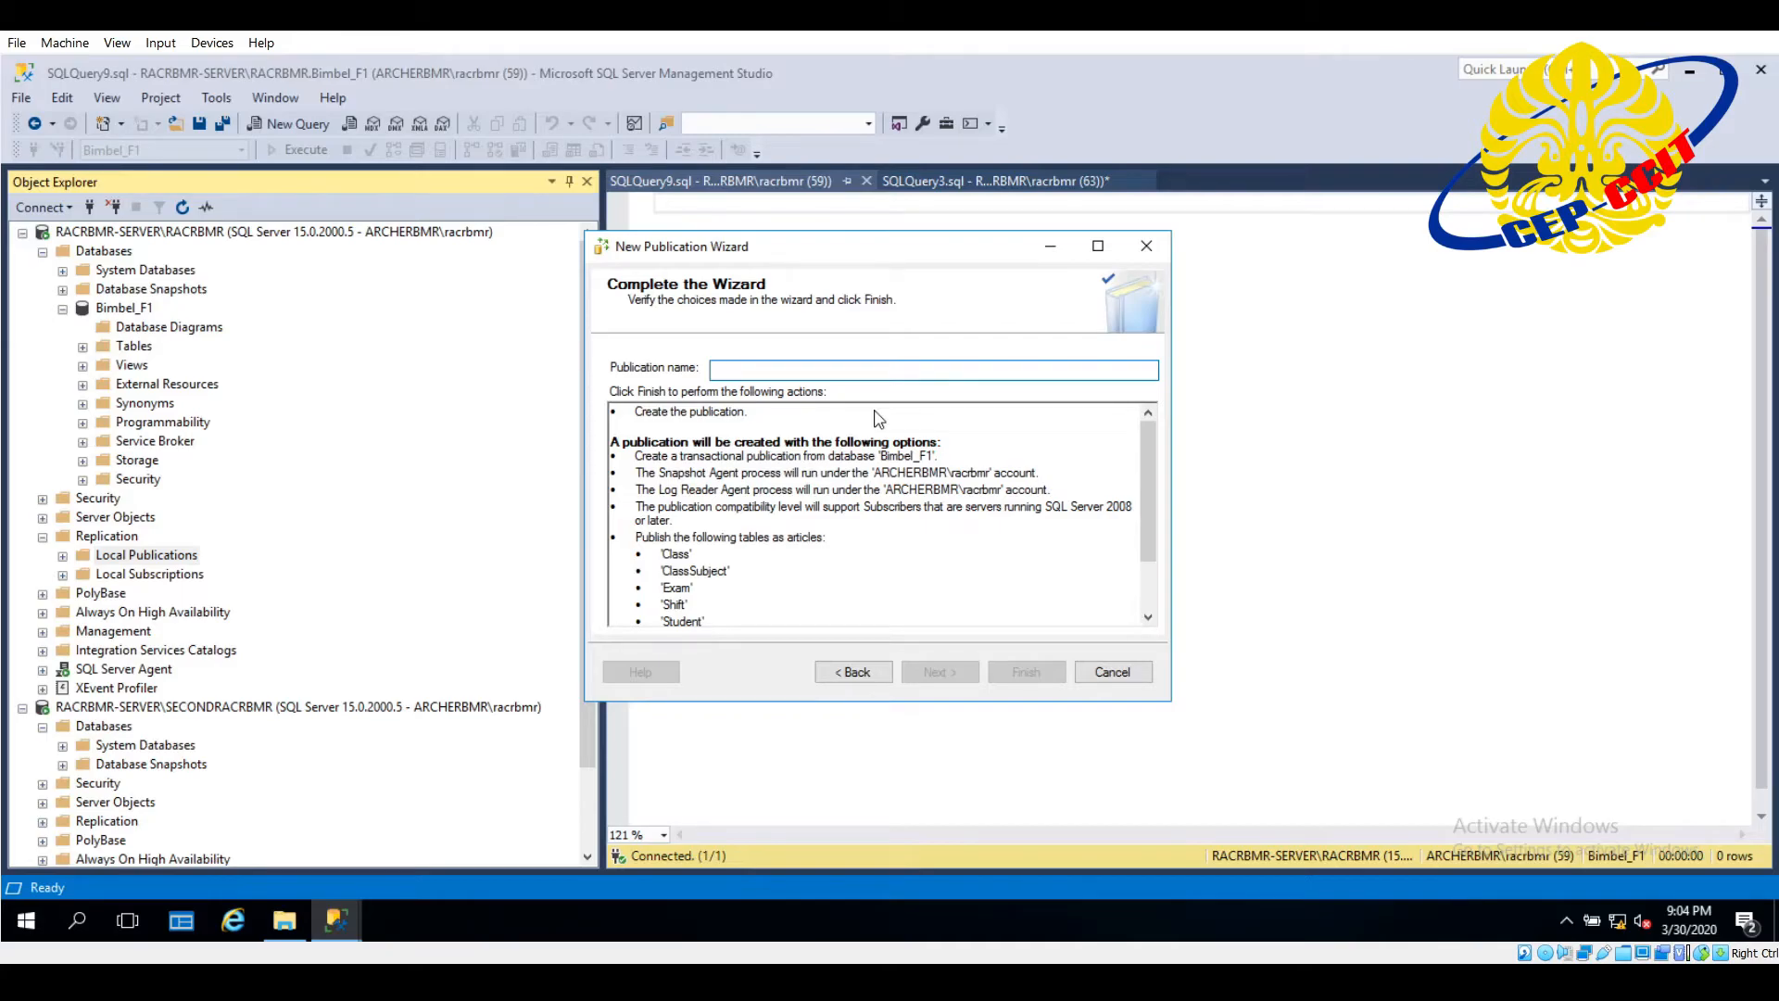
{"action": "type", "text": "Bimbel_F1_Review"}
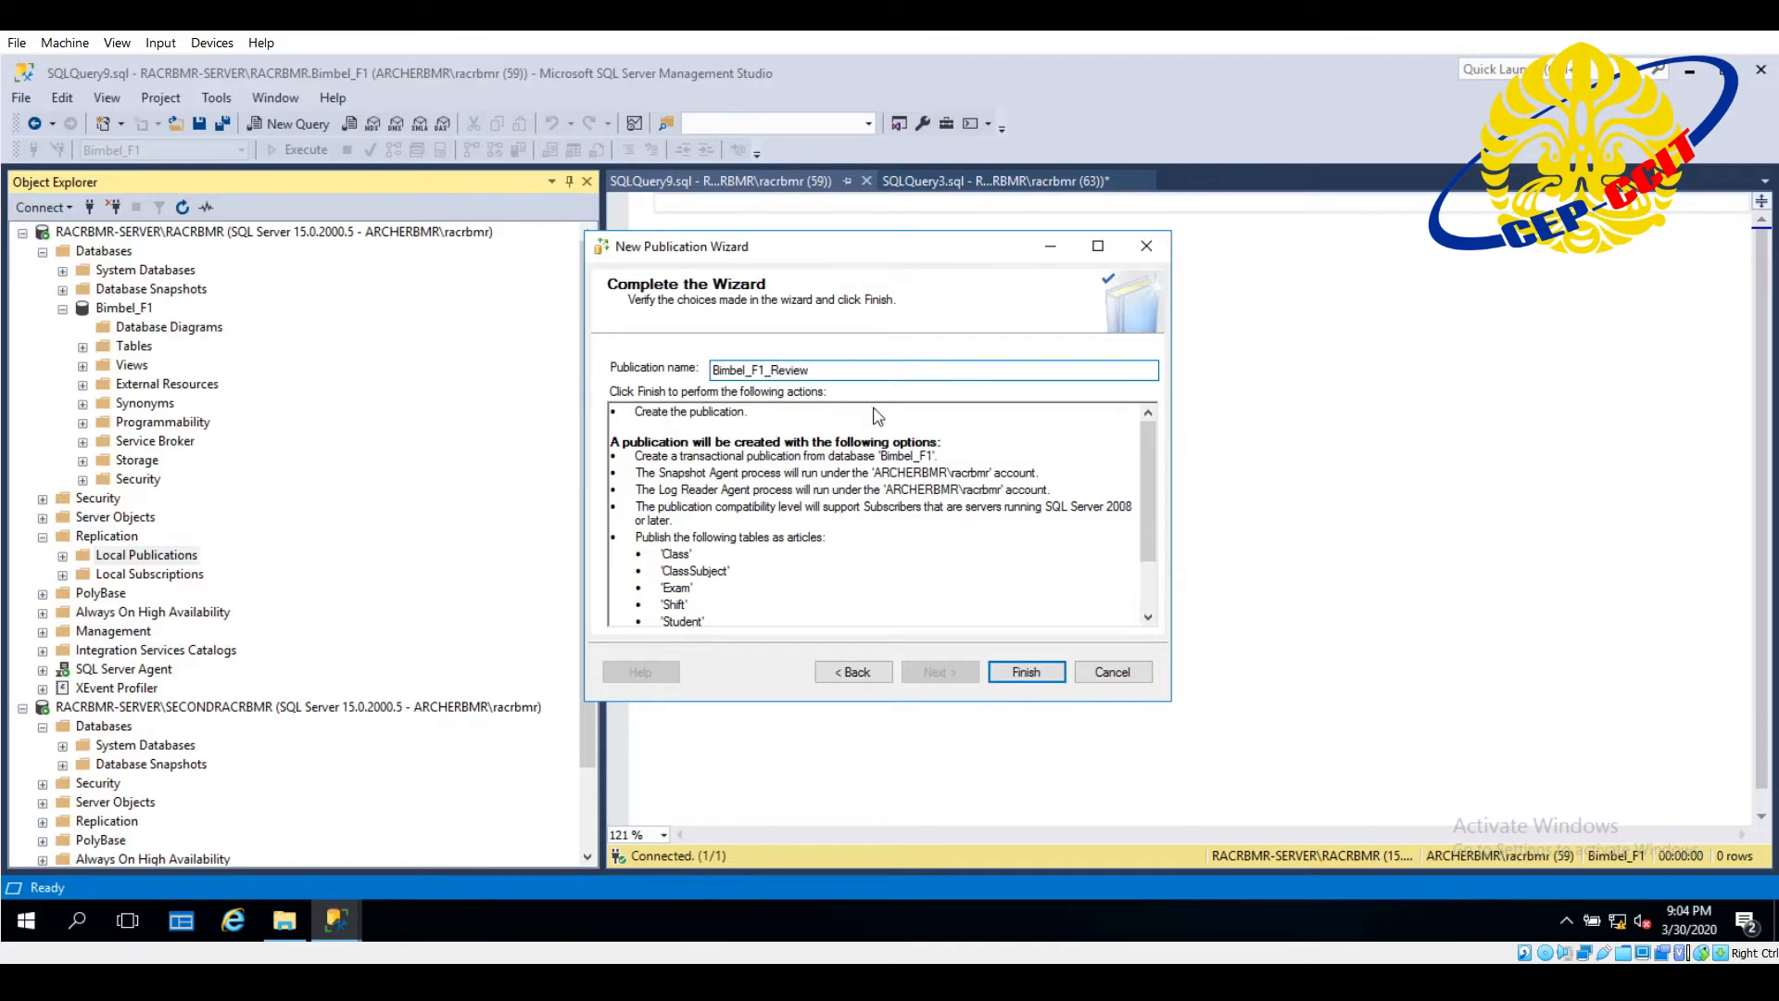
{"action": "scroll", "coordinate": [1020, 556], "scroll_direction": "down", "scroll_amount": 3}
{"action": "scroll", "coordinate": [1017, 568], "scroll_direction": "up", "scroll_amount": 3}
{"action": "scroll", "coordinate": [819, 528], "scroll_direction": "down", "scroll_amount": 3}
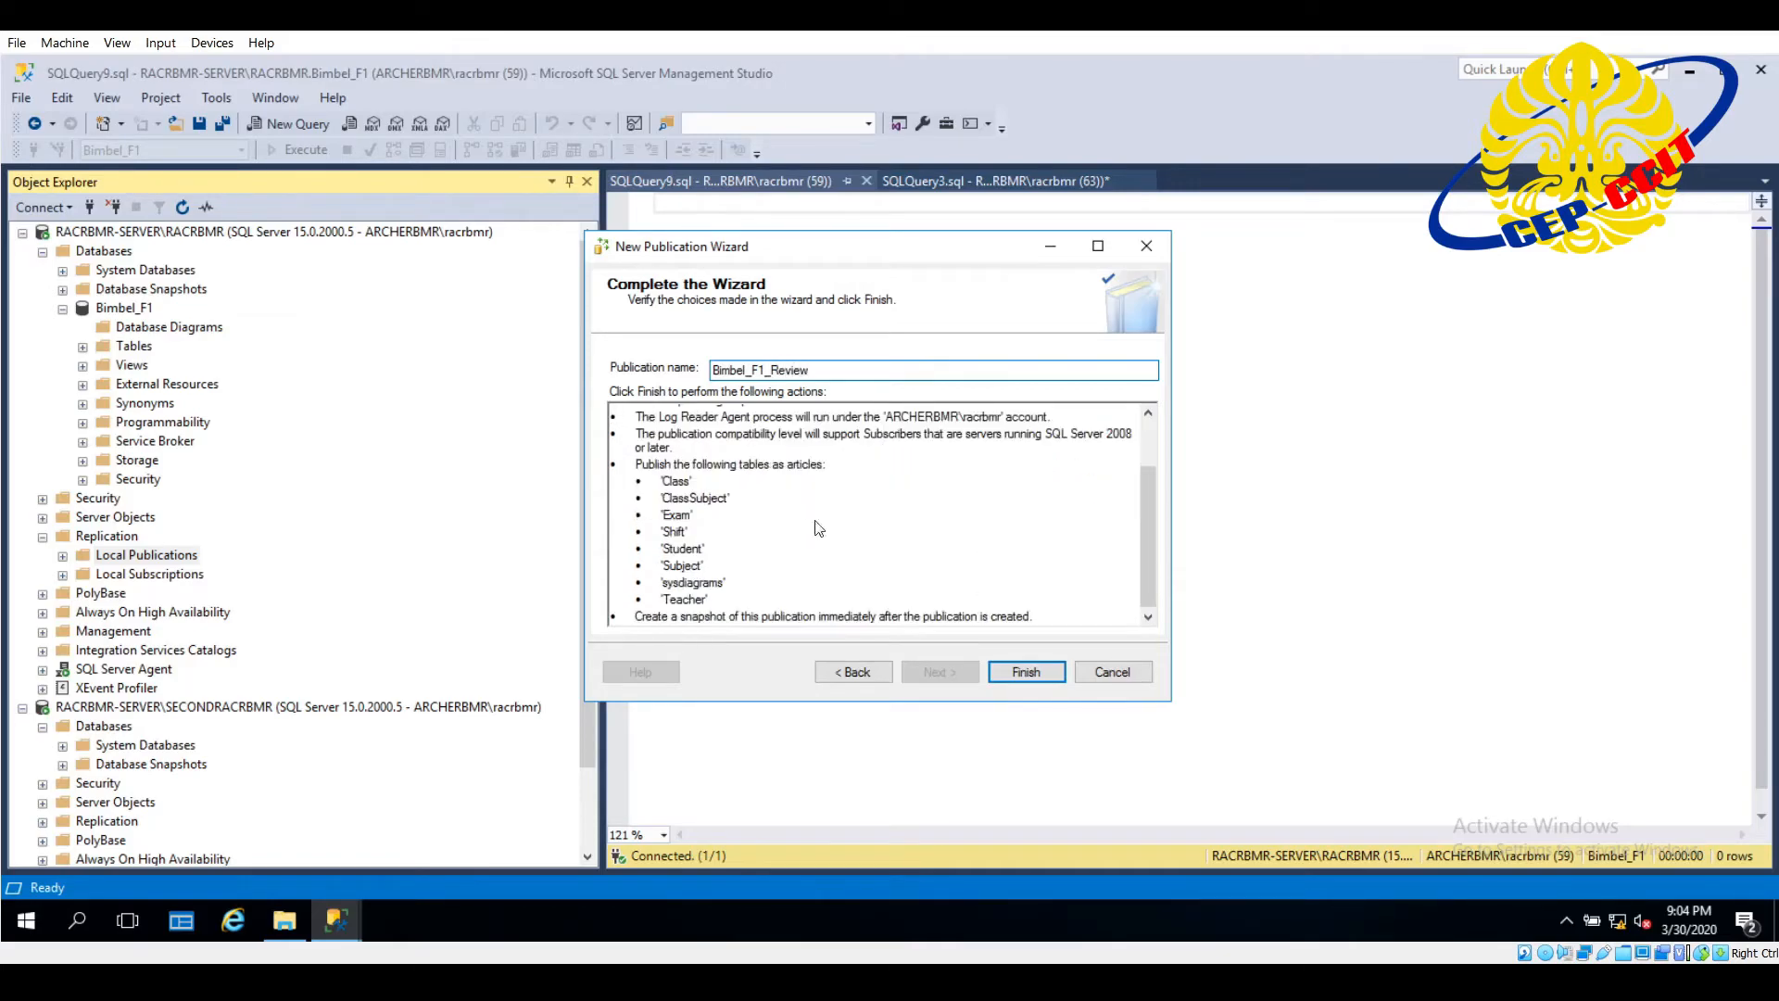
{"action": "left_click", "coordinate": [1026, 673]}
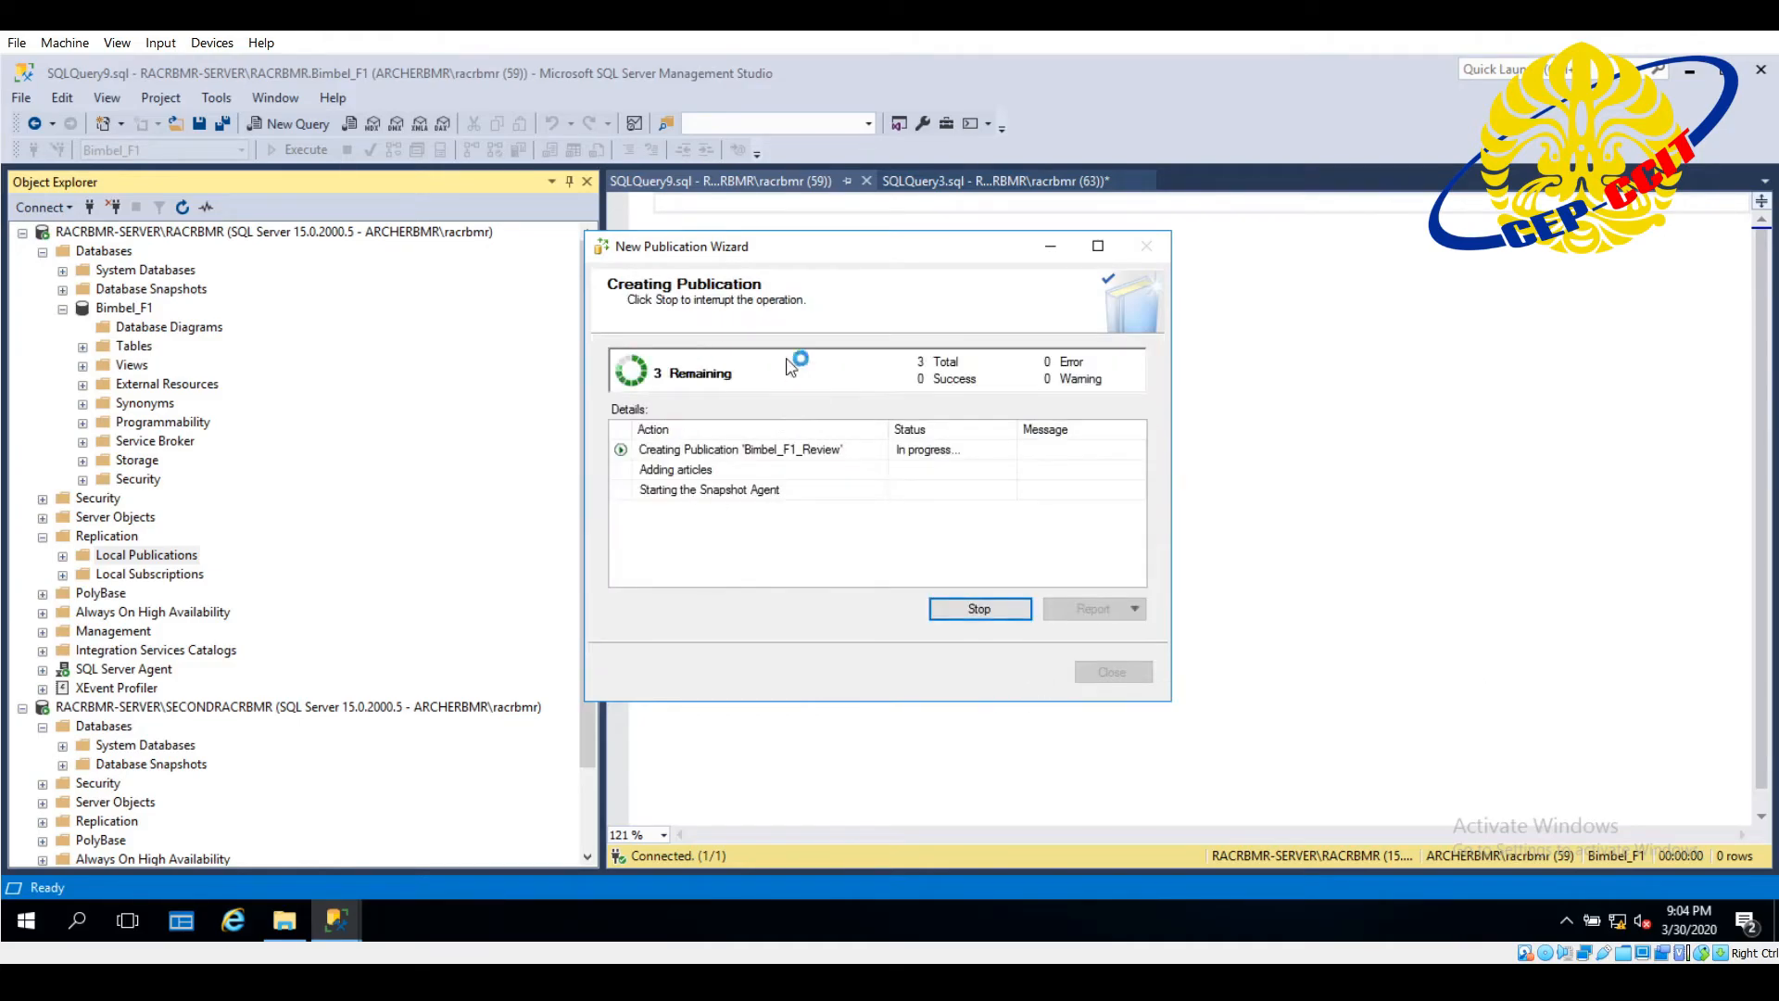
{"action": "left_click_drag", "start_coordinate": [810, 248], "coordinate": [954, 249]}
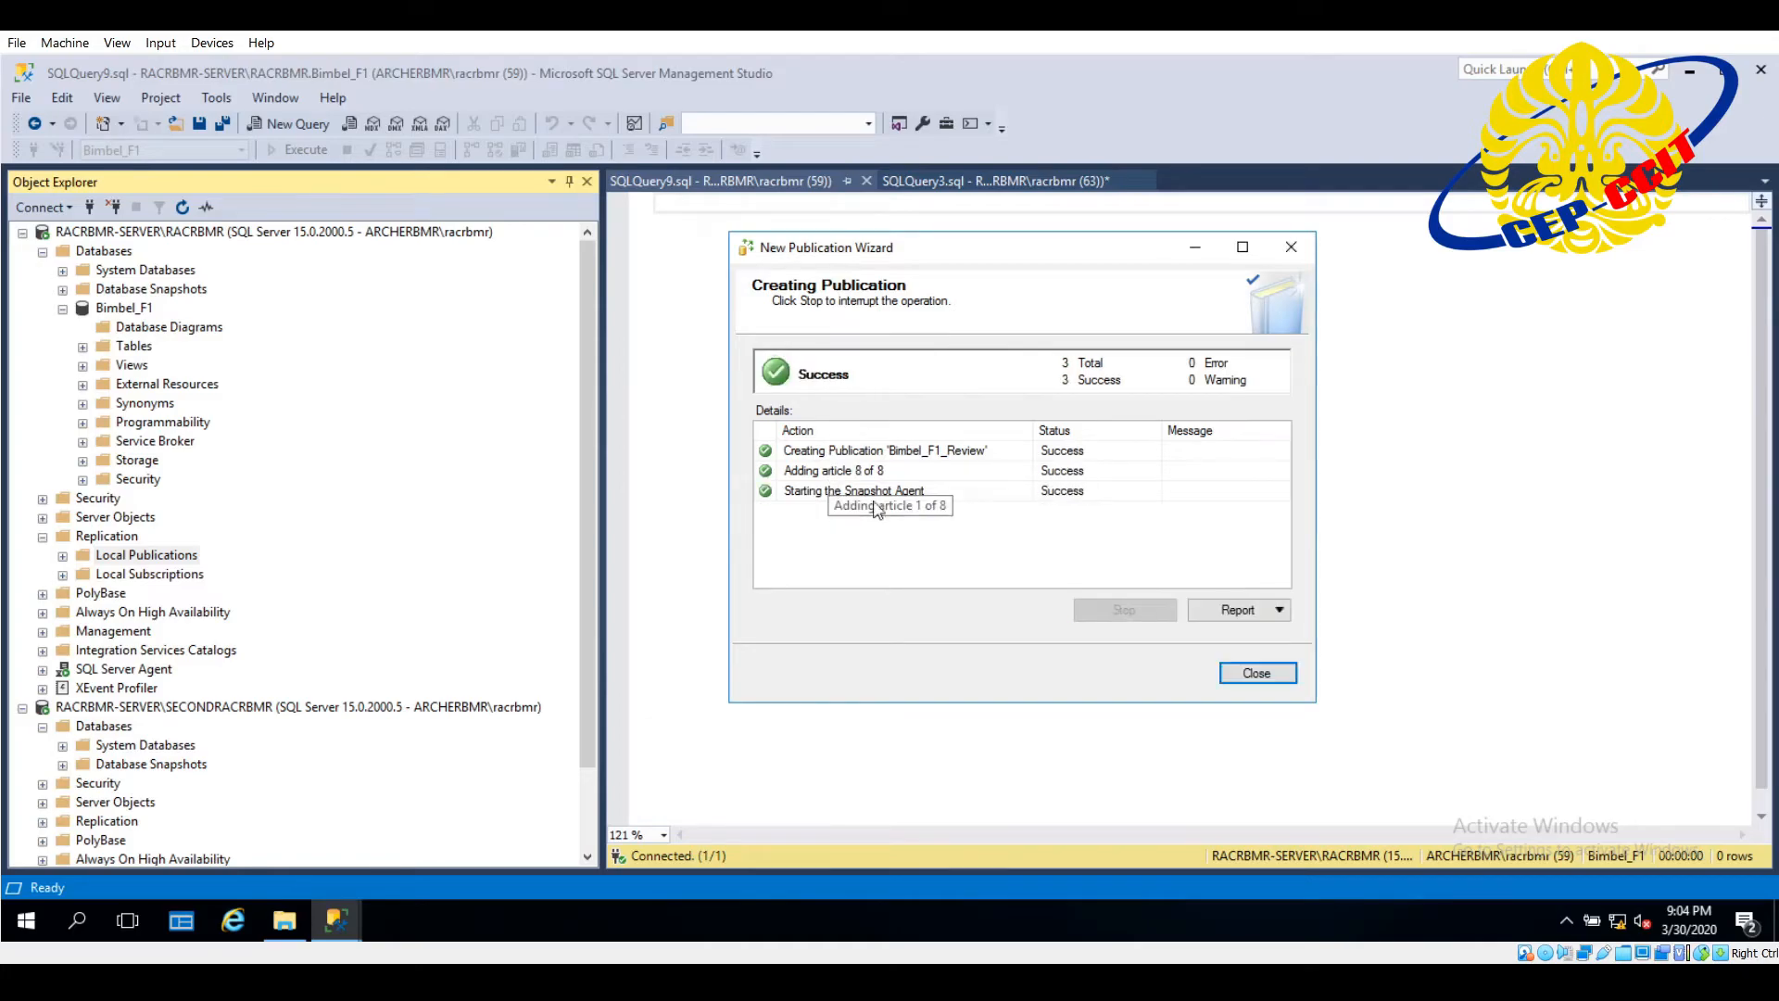
{"action": "left_click_drag", "start_coordinate": [981, 258], "coordinate": [932, 282]}
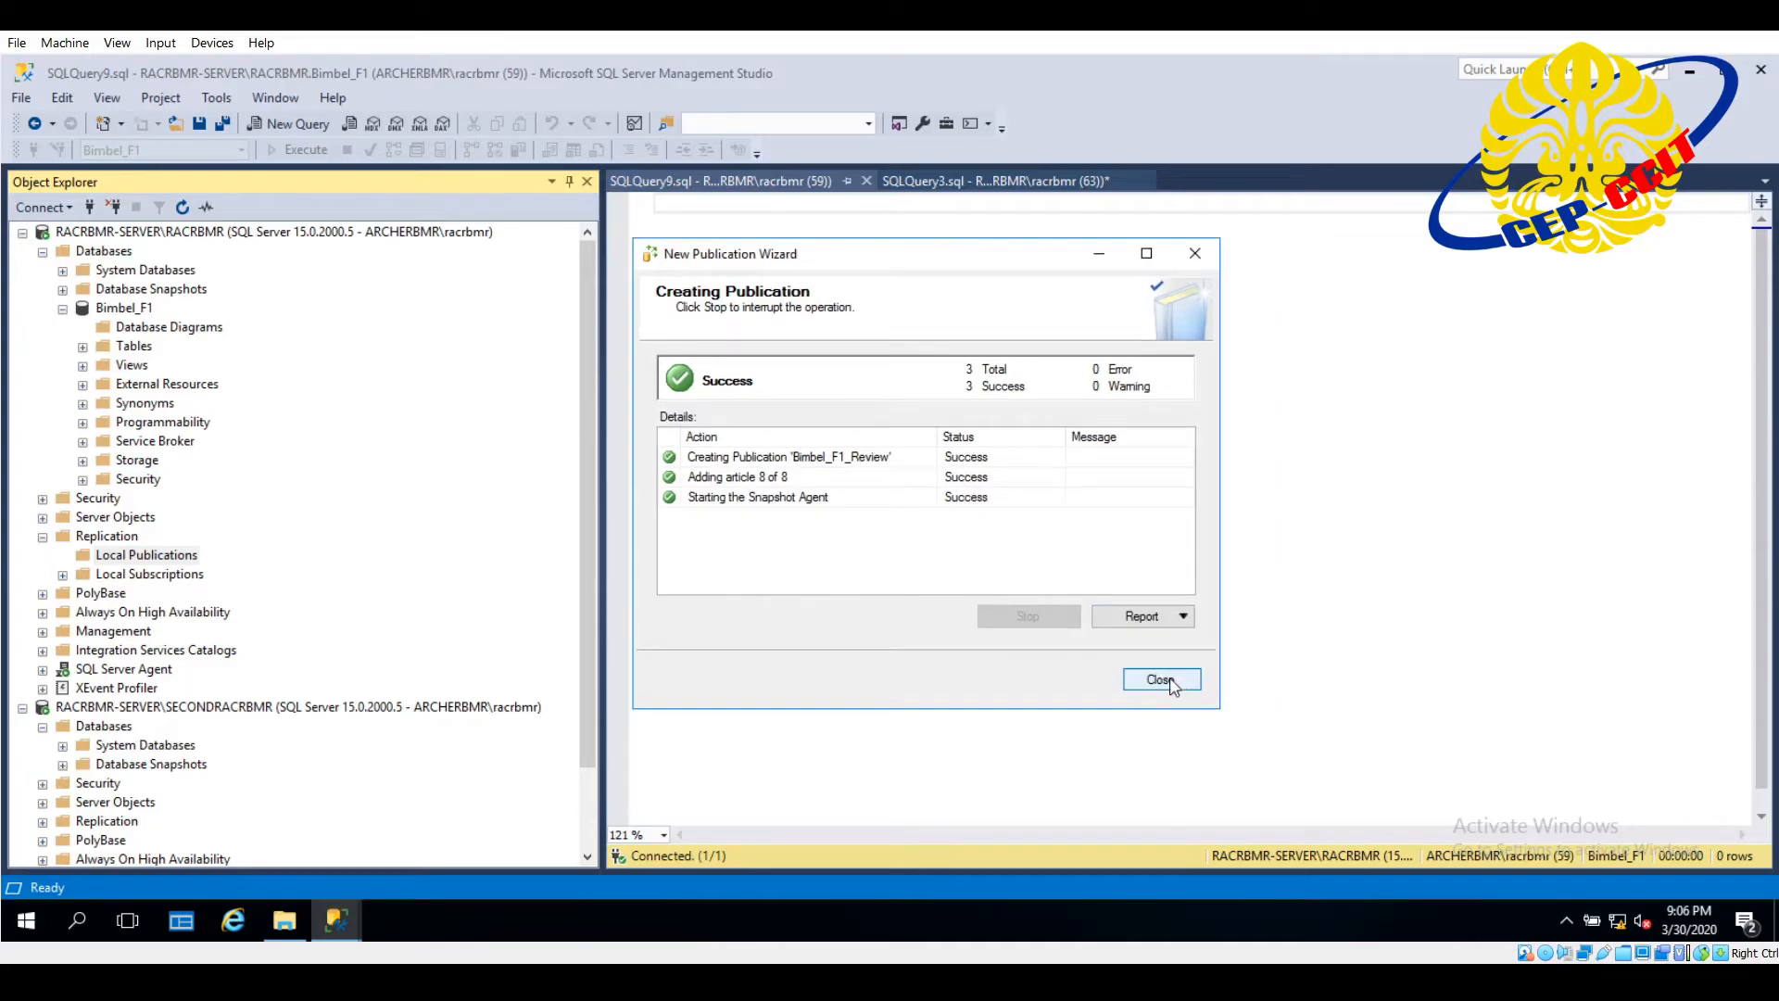
{"action": "left_click", "coordinate": [1164, 681]}
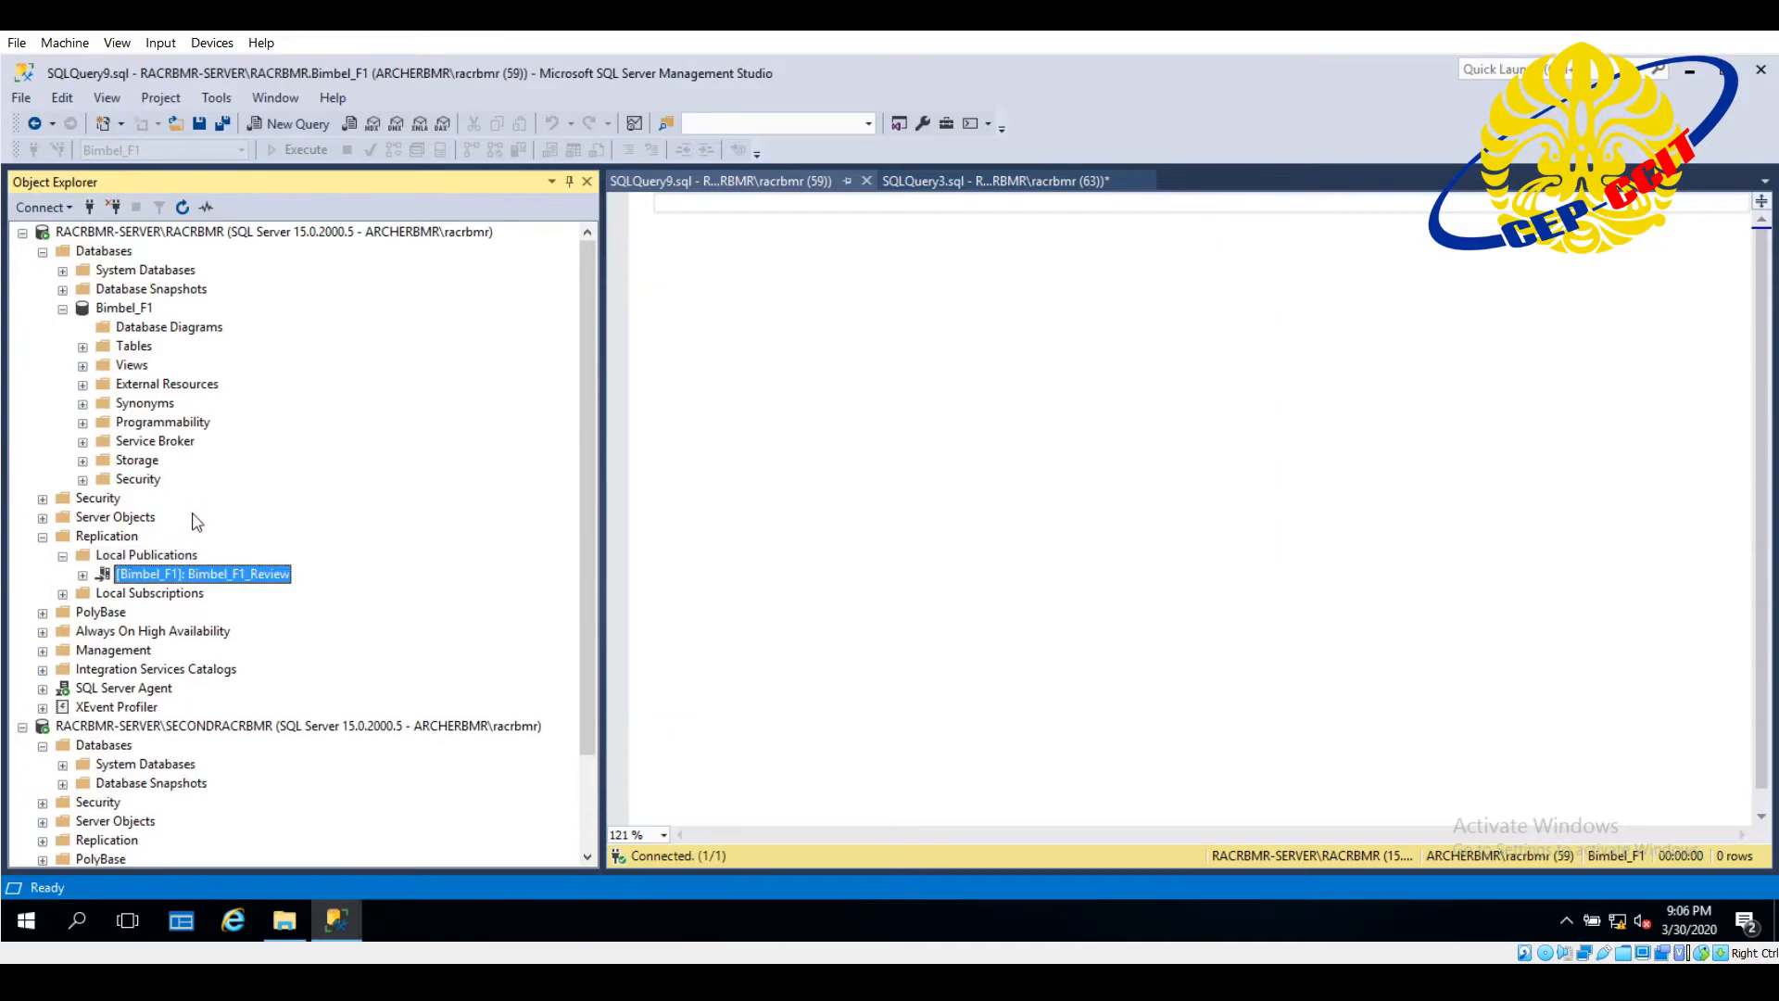
- Refresh the first server instance's local publications and select the Bimbel_F1_Review publication
{"action": "left_click", "coordinate": [125, 556]}
{"action": "right_click", "coordinate": [134, 556]}
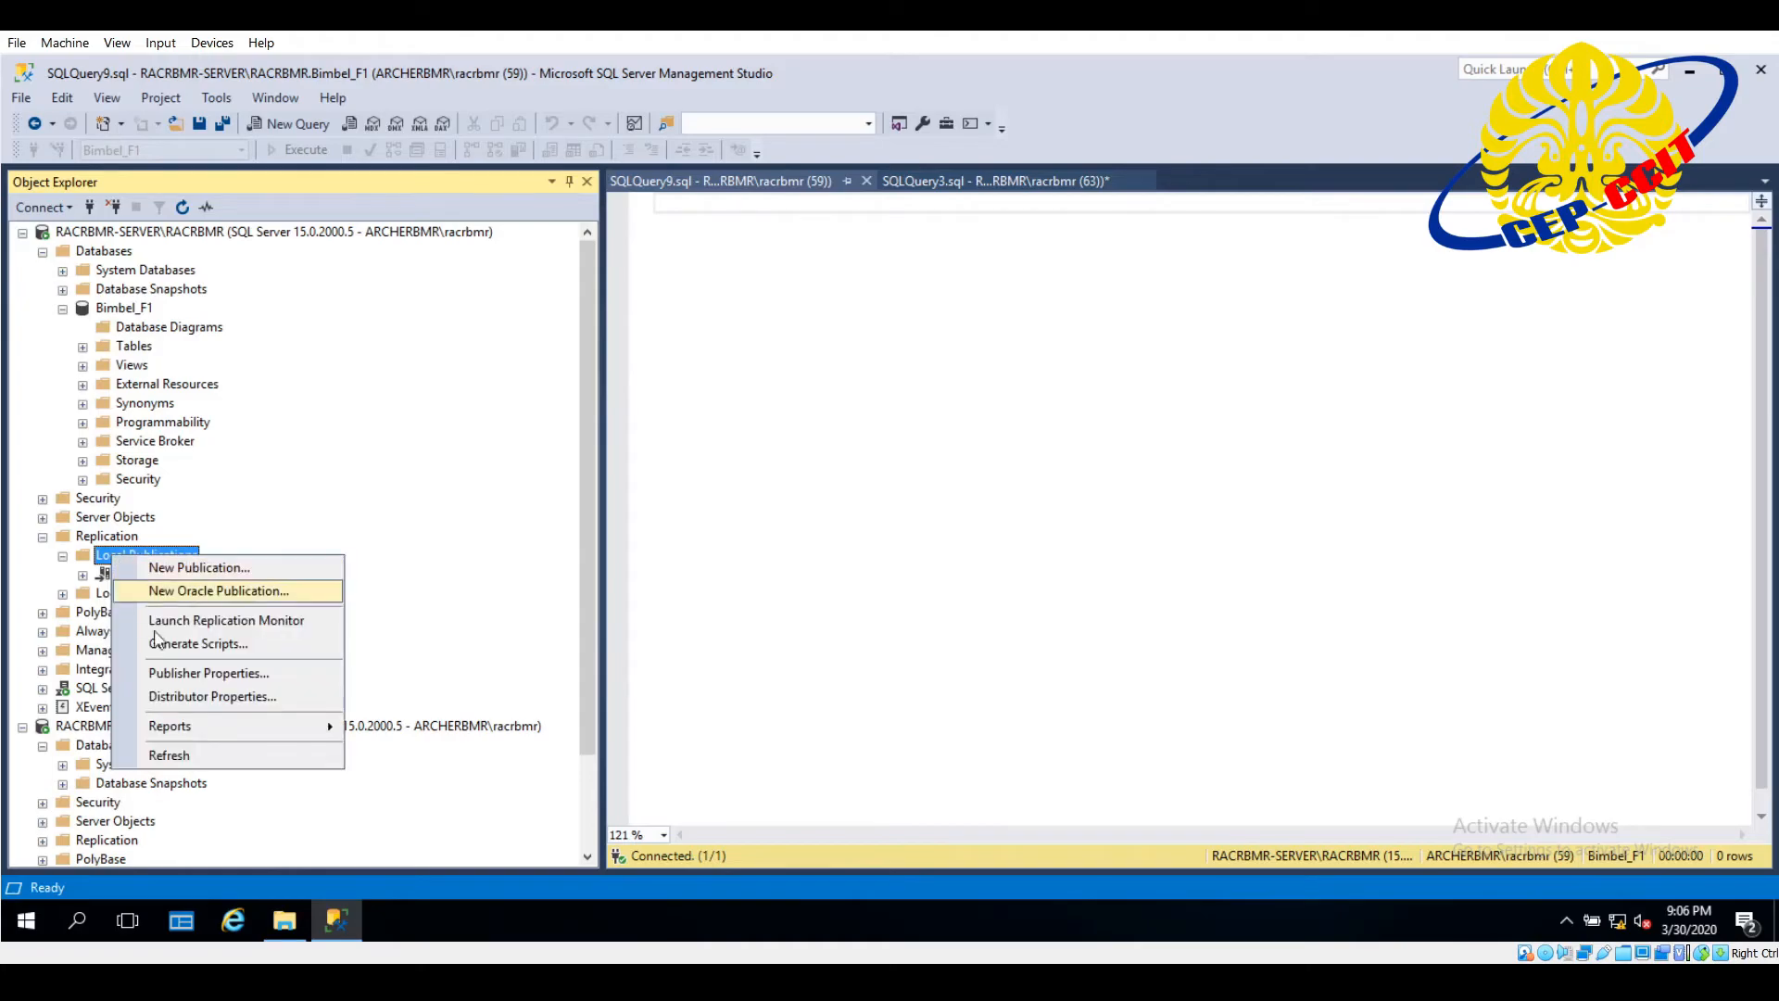
{"action": "left_click", "coordinate": [209, 752]}
{"action": "left_click", "coordinate": [153, 578]}
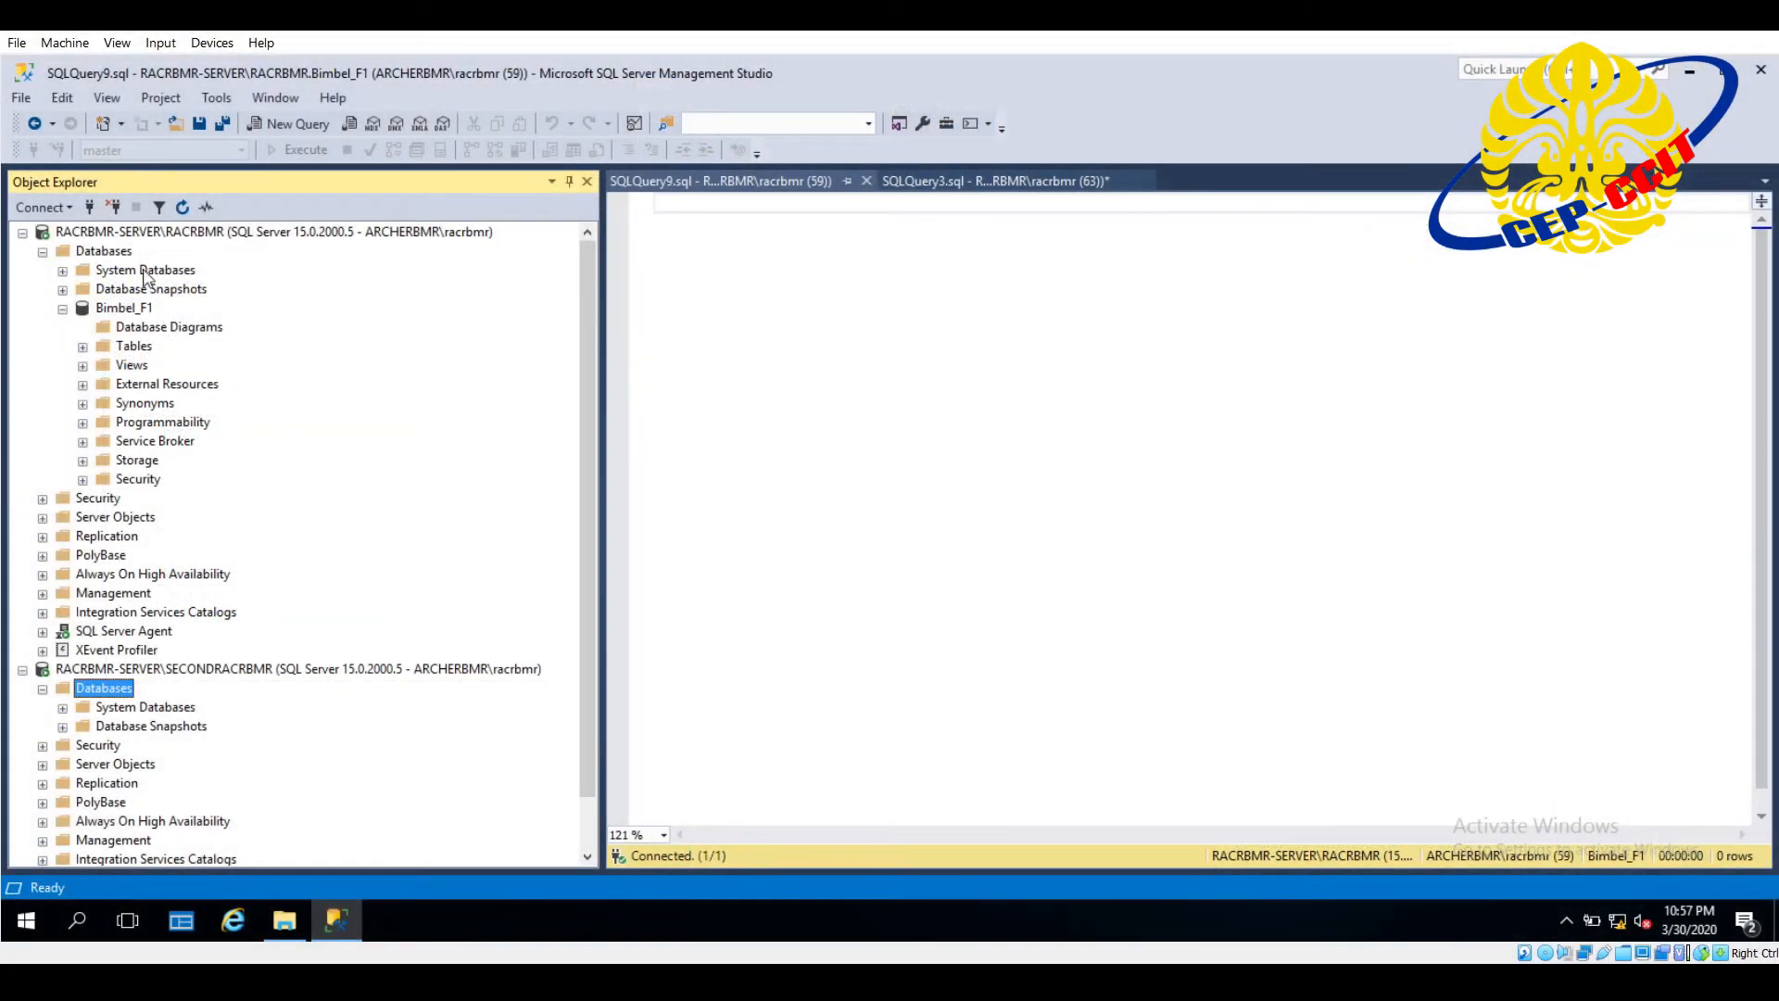
- Start a new subscription on the first server instance to the Bimbel_F1_Review publication, with all agents running at the Distributor (push)
{"action": "left_click", "coordinate": [147, 231]}
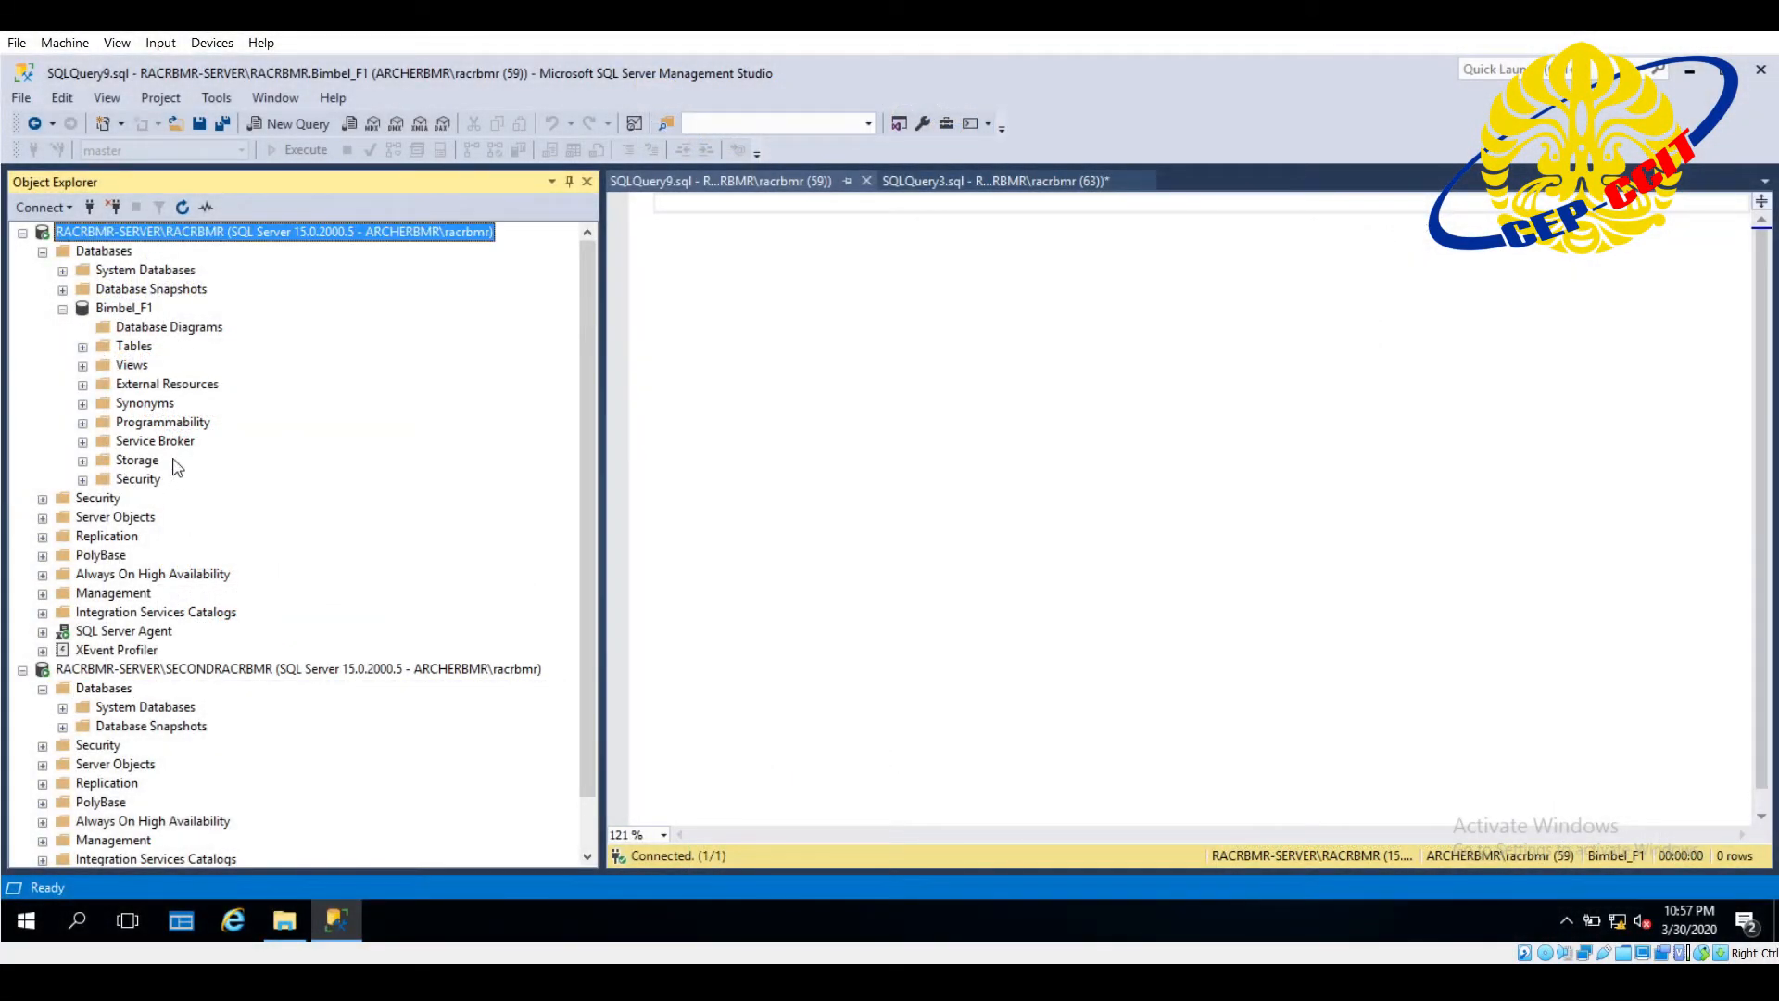
{"action": "left_click", "coordinate": [42, 537]}
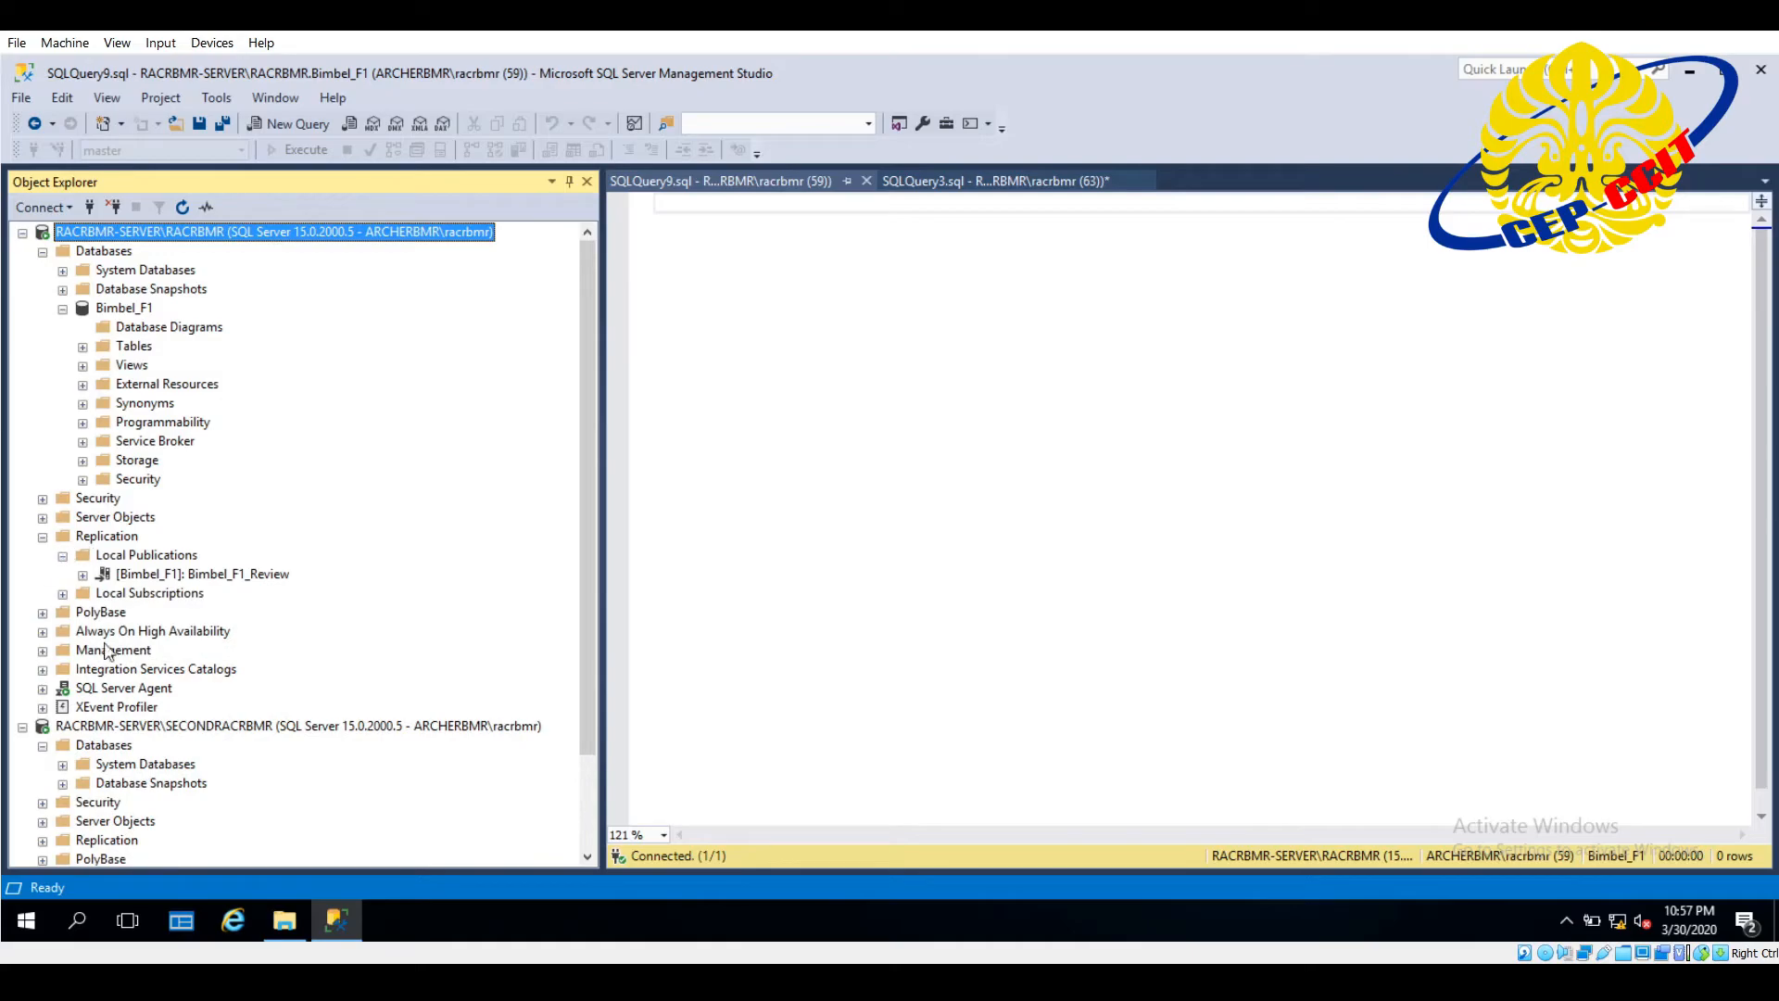
{"action": "right_click", "coordinate": [146, 601]}
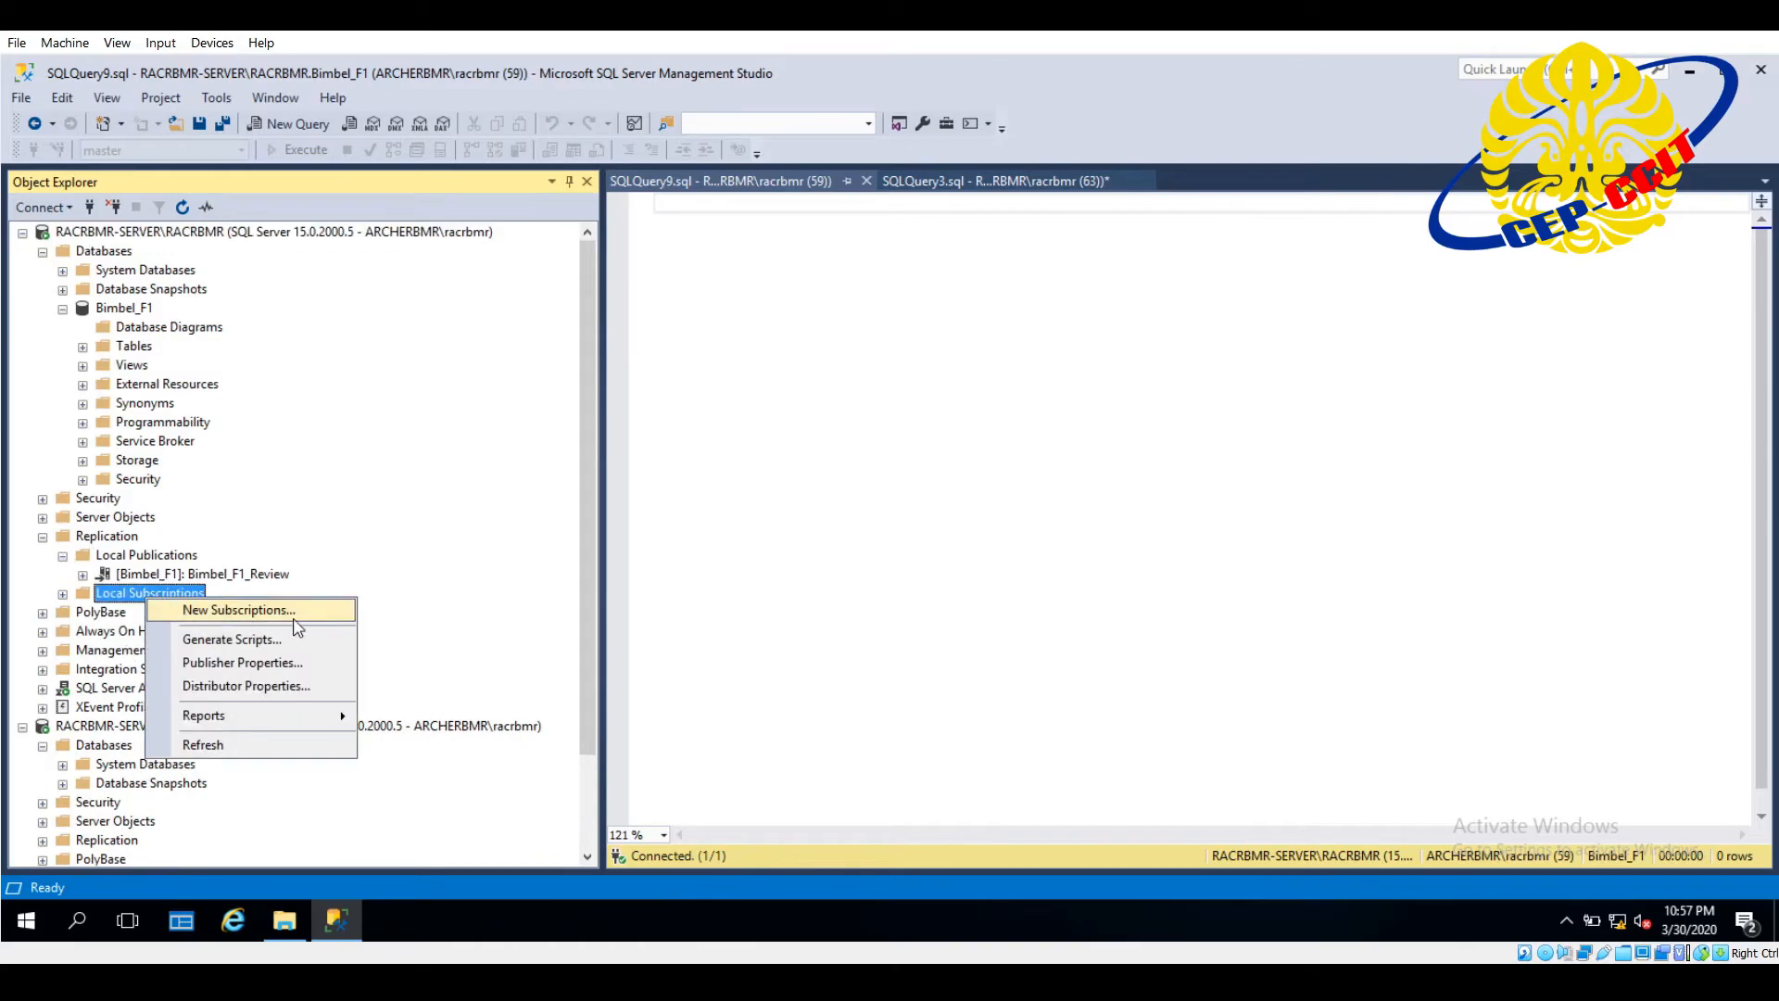
{"action": "left_click", "coordinate": [296, 628]}
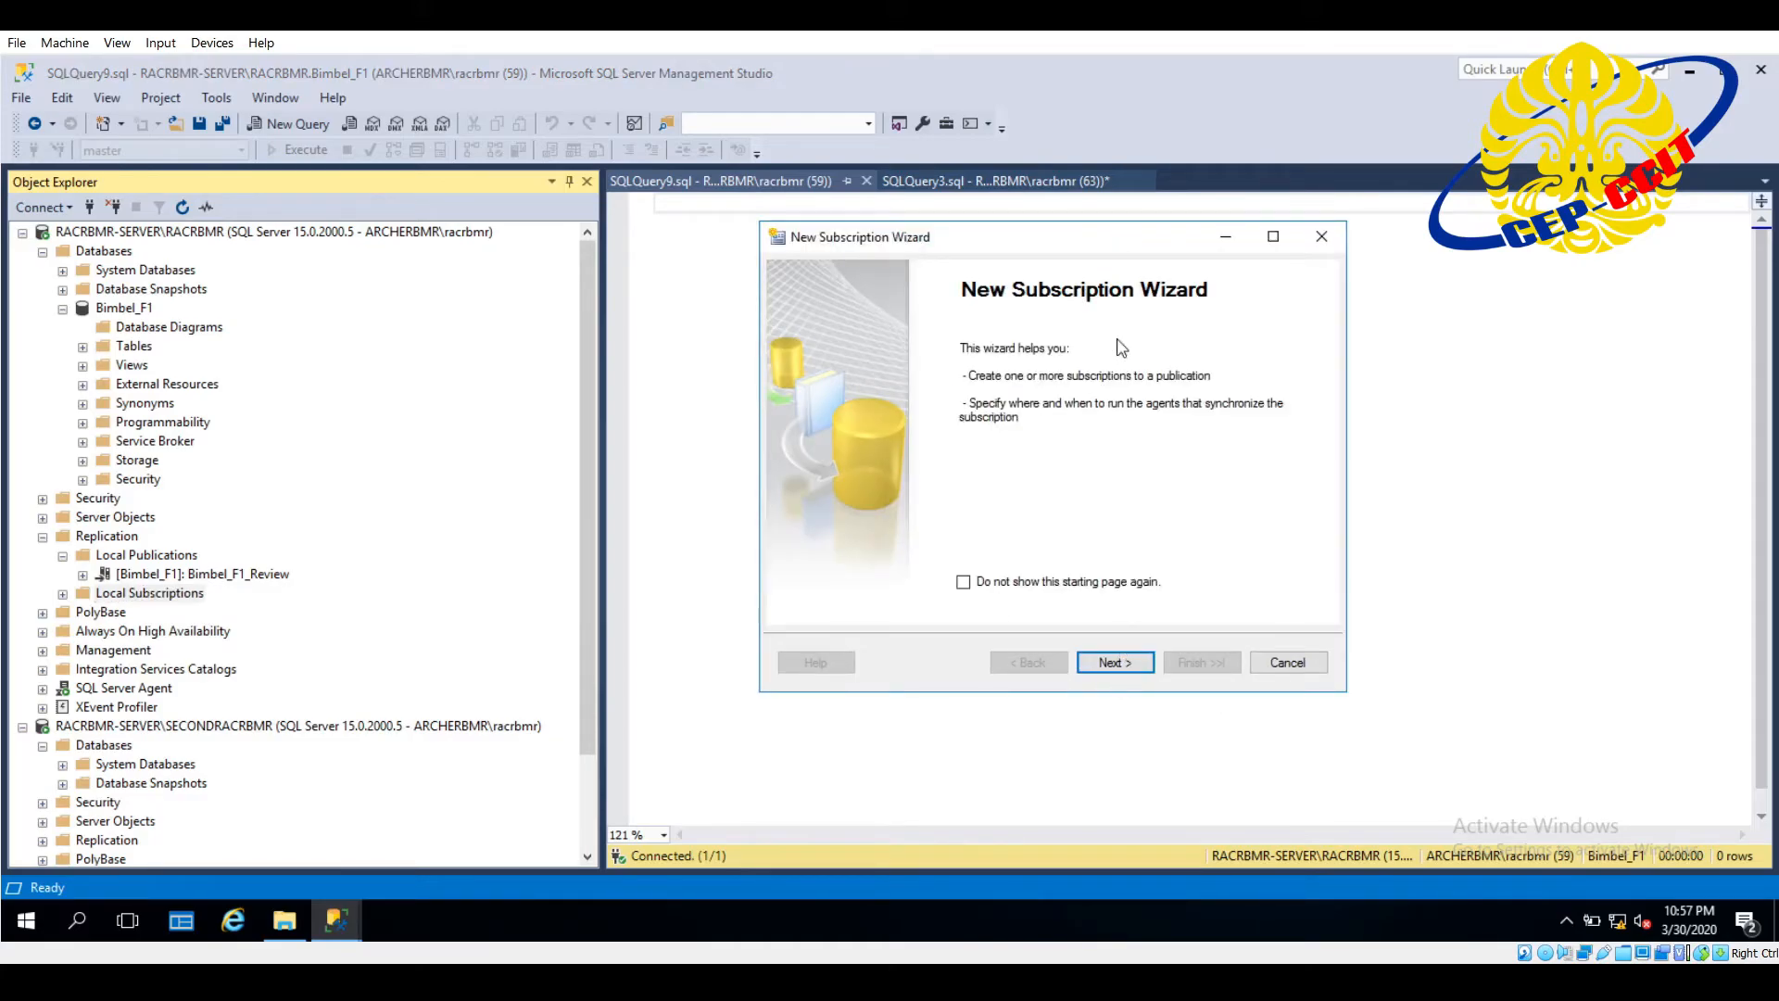
{"action": "left_click", "coordinate": [1115, 661]}
{"action": "left_click_drag", "start_coordinate": [1124, 249], "coordinate": [1065, 267]}
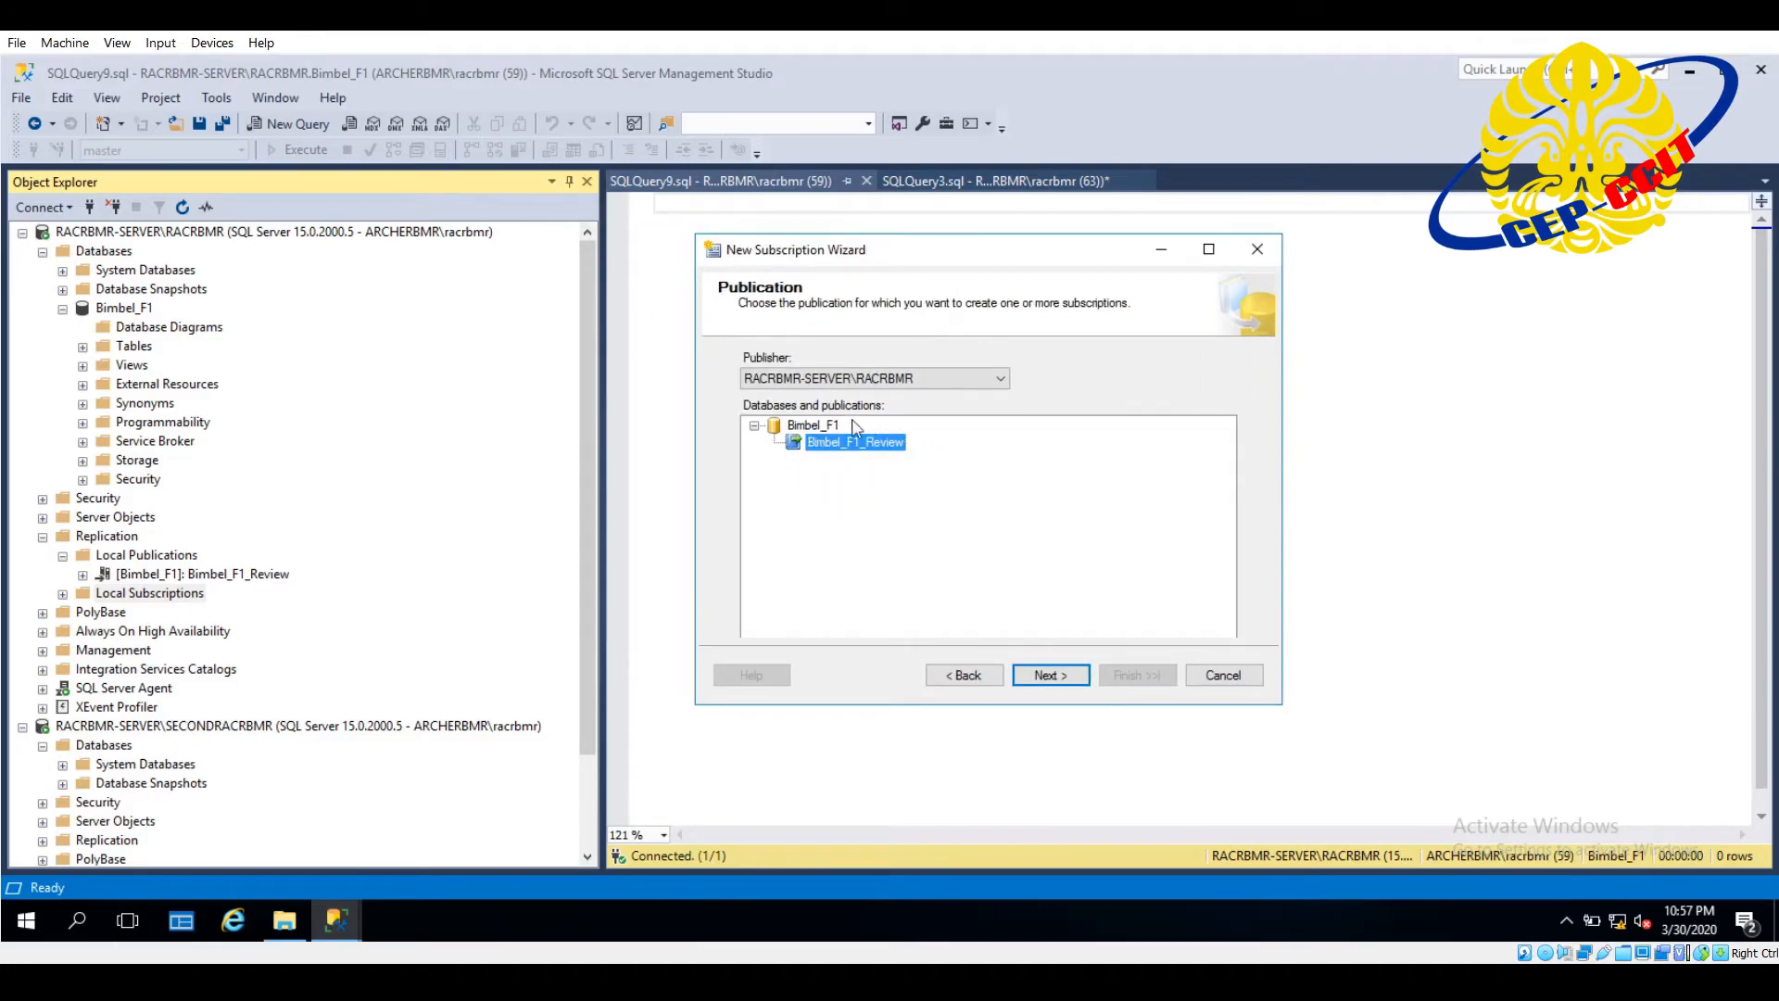
{"action": "left_click", "coordinate": [1032, 663]}
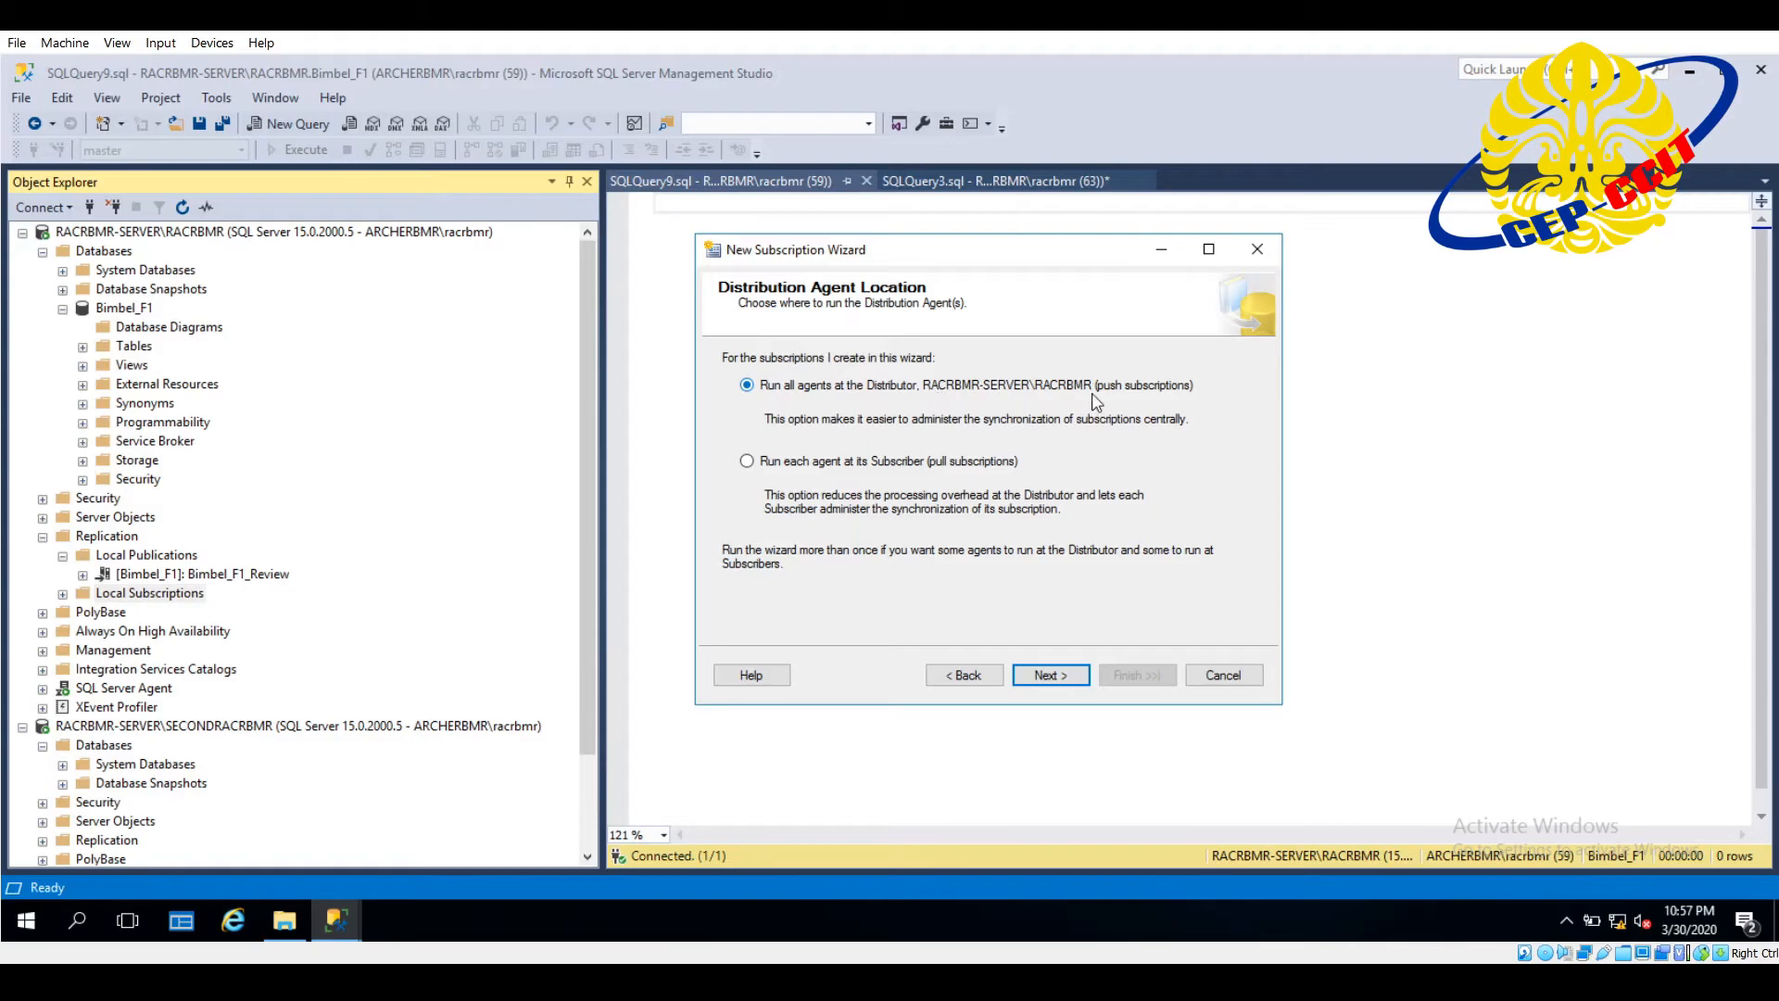
{"action": "left_click", "coordinate": [1077, 680]}
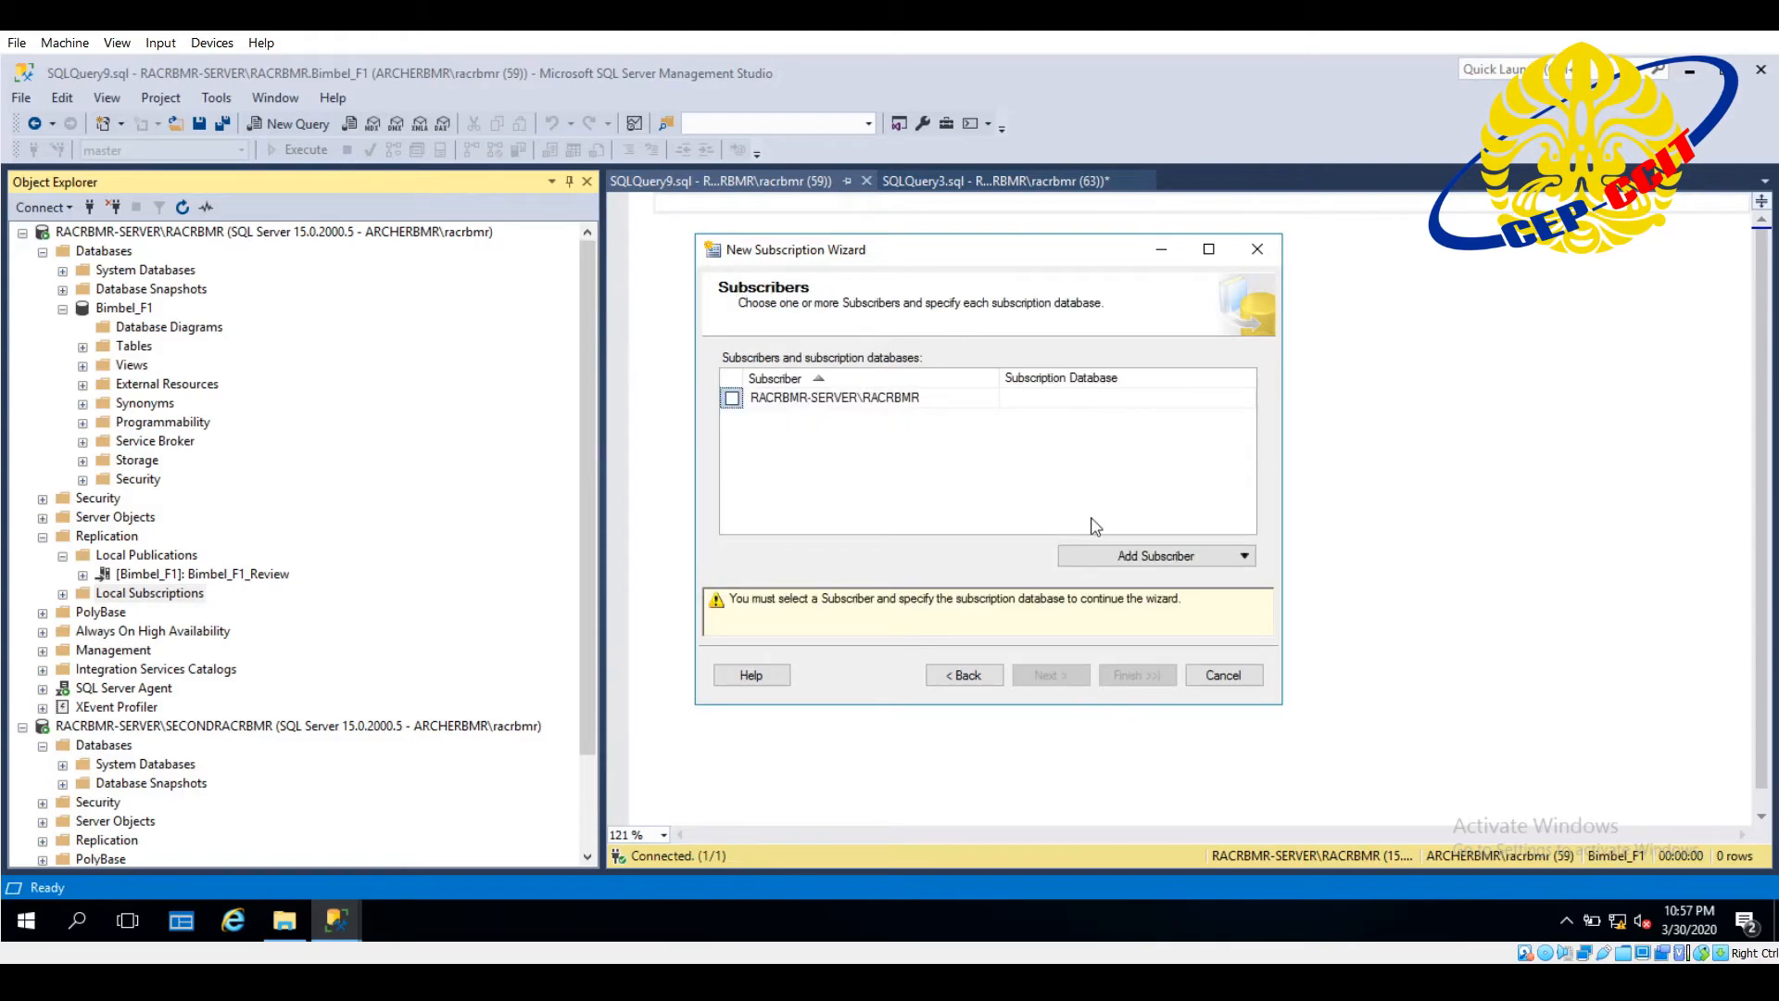
- Add the SQL Server instance RACRBMR-SERVER\SECONDRACRBMR as a Subscriber, connecting with Windows Authentication
{"action": "left_click", "coordinate": [1149, 561]}
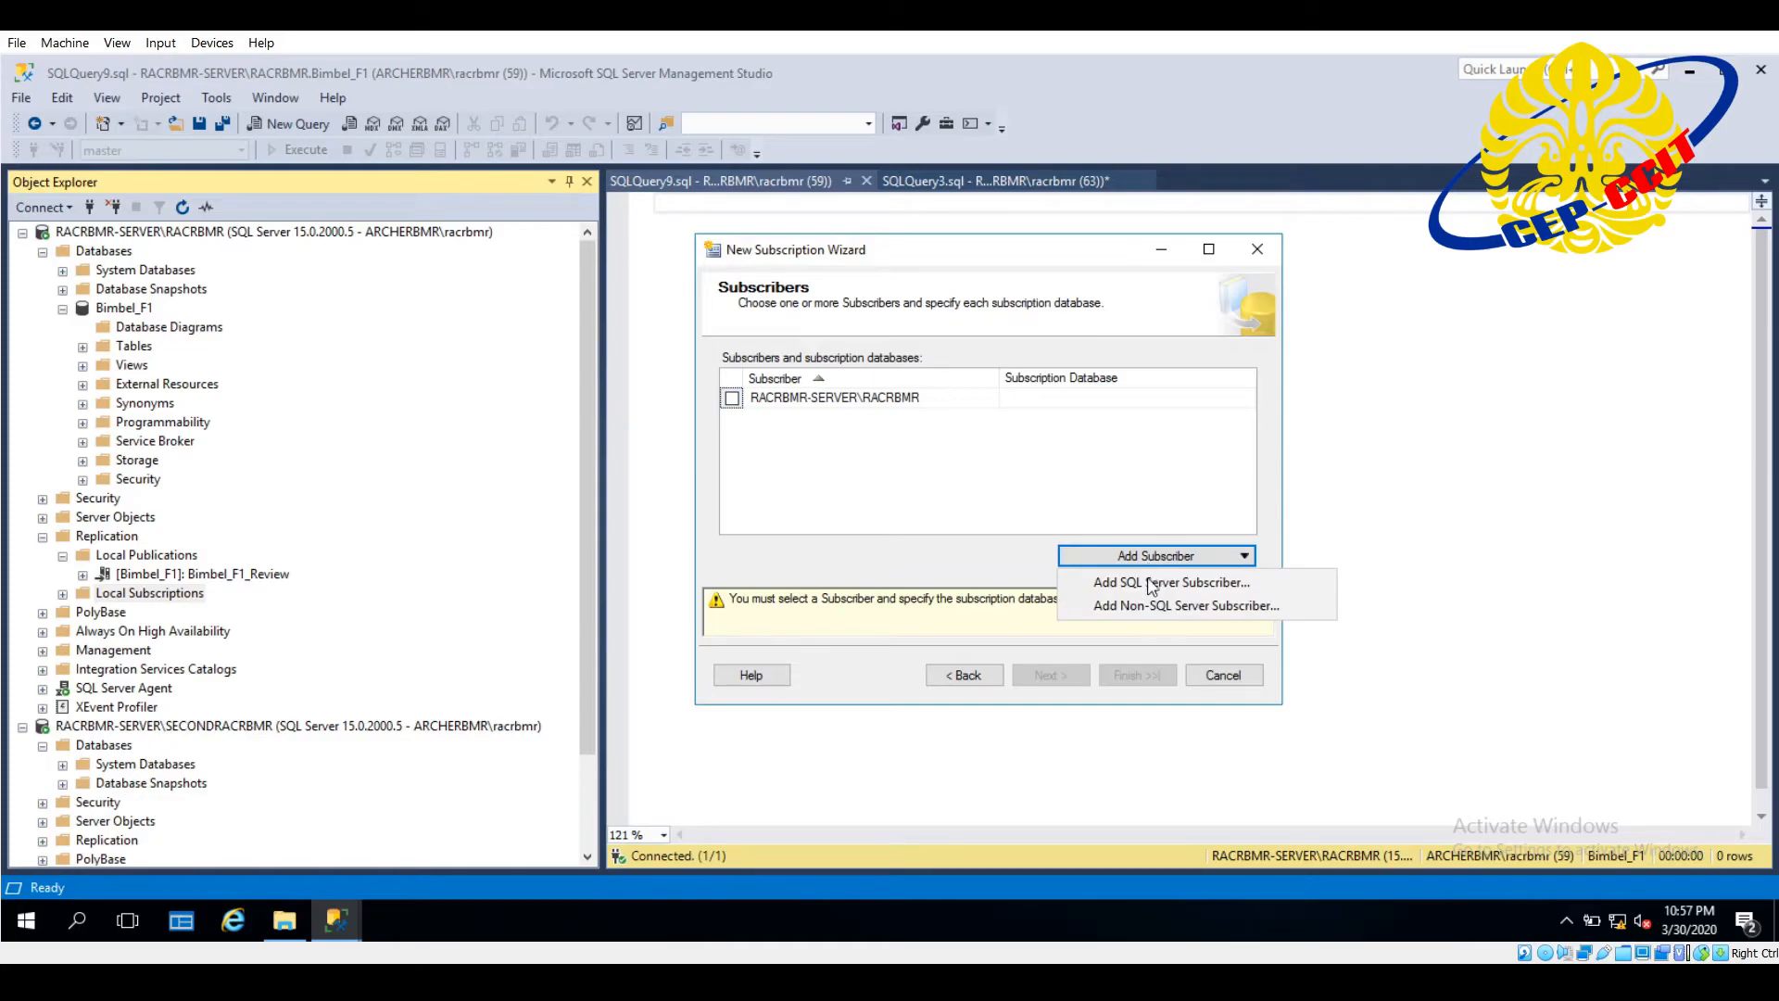
{"action": "left_click", "coordinate": [1153, 582]}
{"action": "left_click_drag", "start_coordinate": [1164, 356], "coordinate": [1031, 356]}
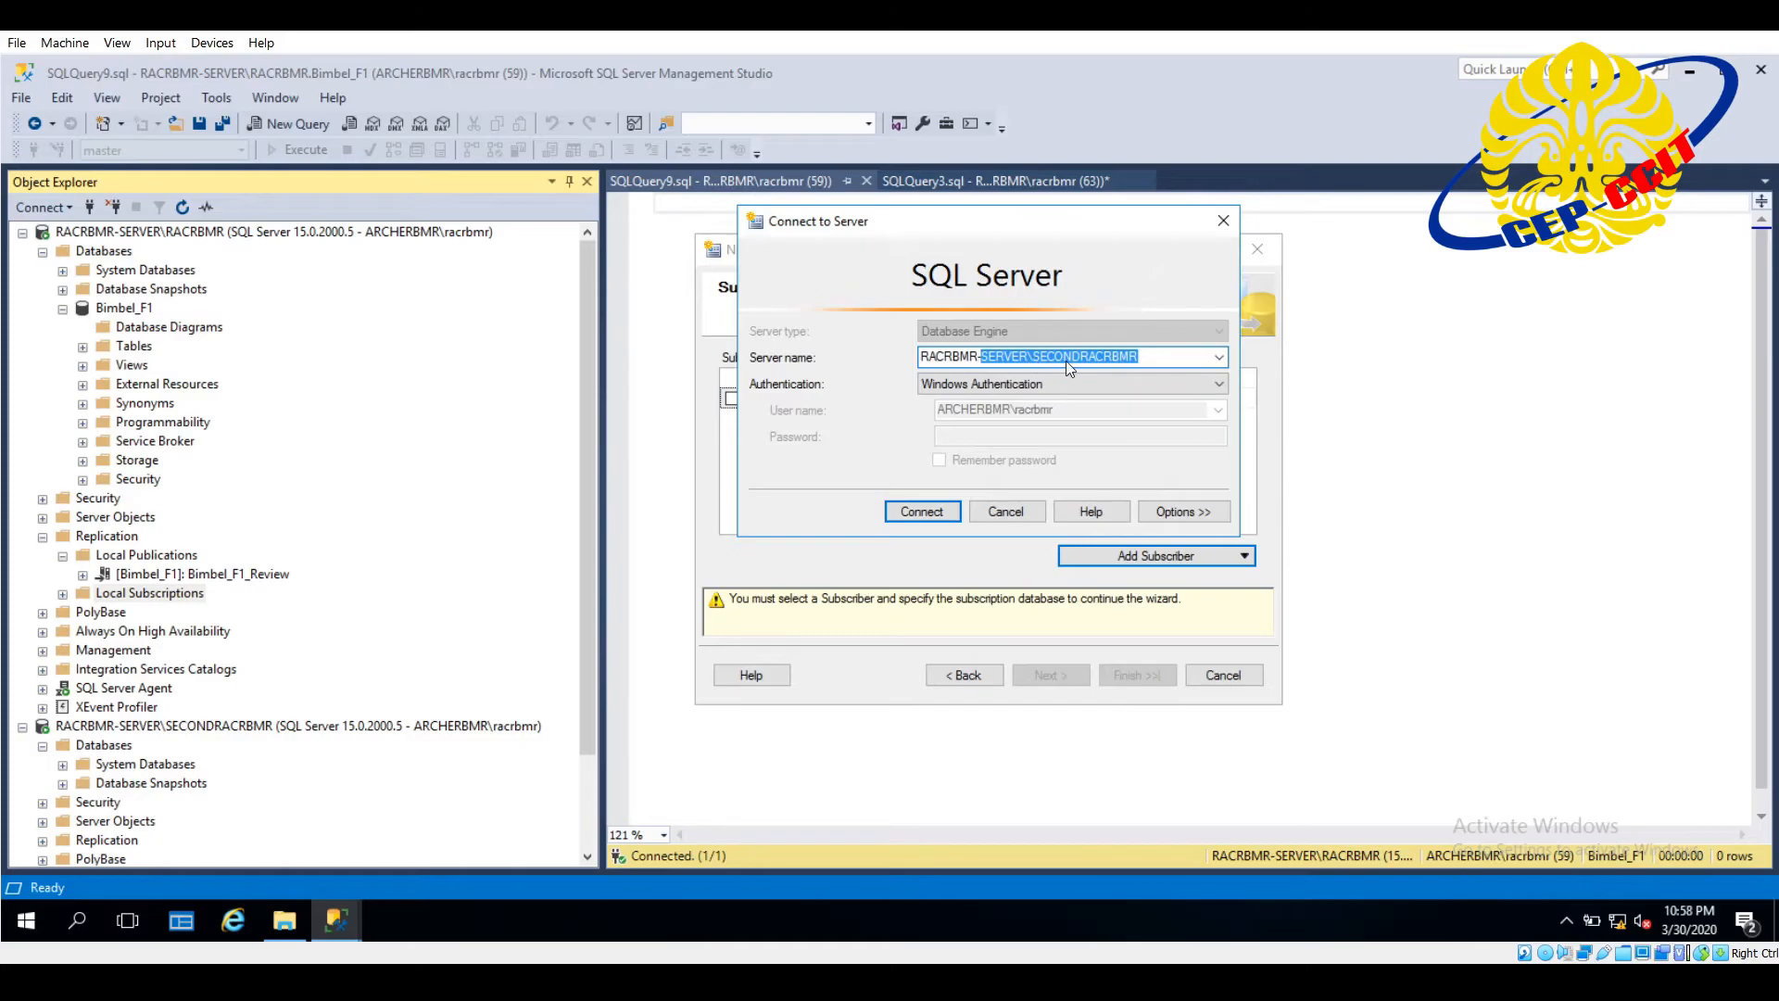
{"action": "left_click", "coordinate": [1017, 360]}
{"action": "left_click", "coordinate": [915, 508]}
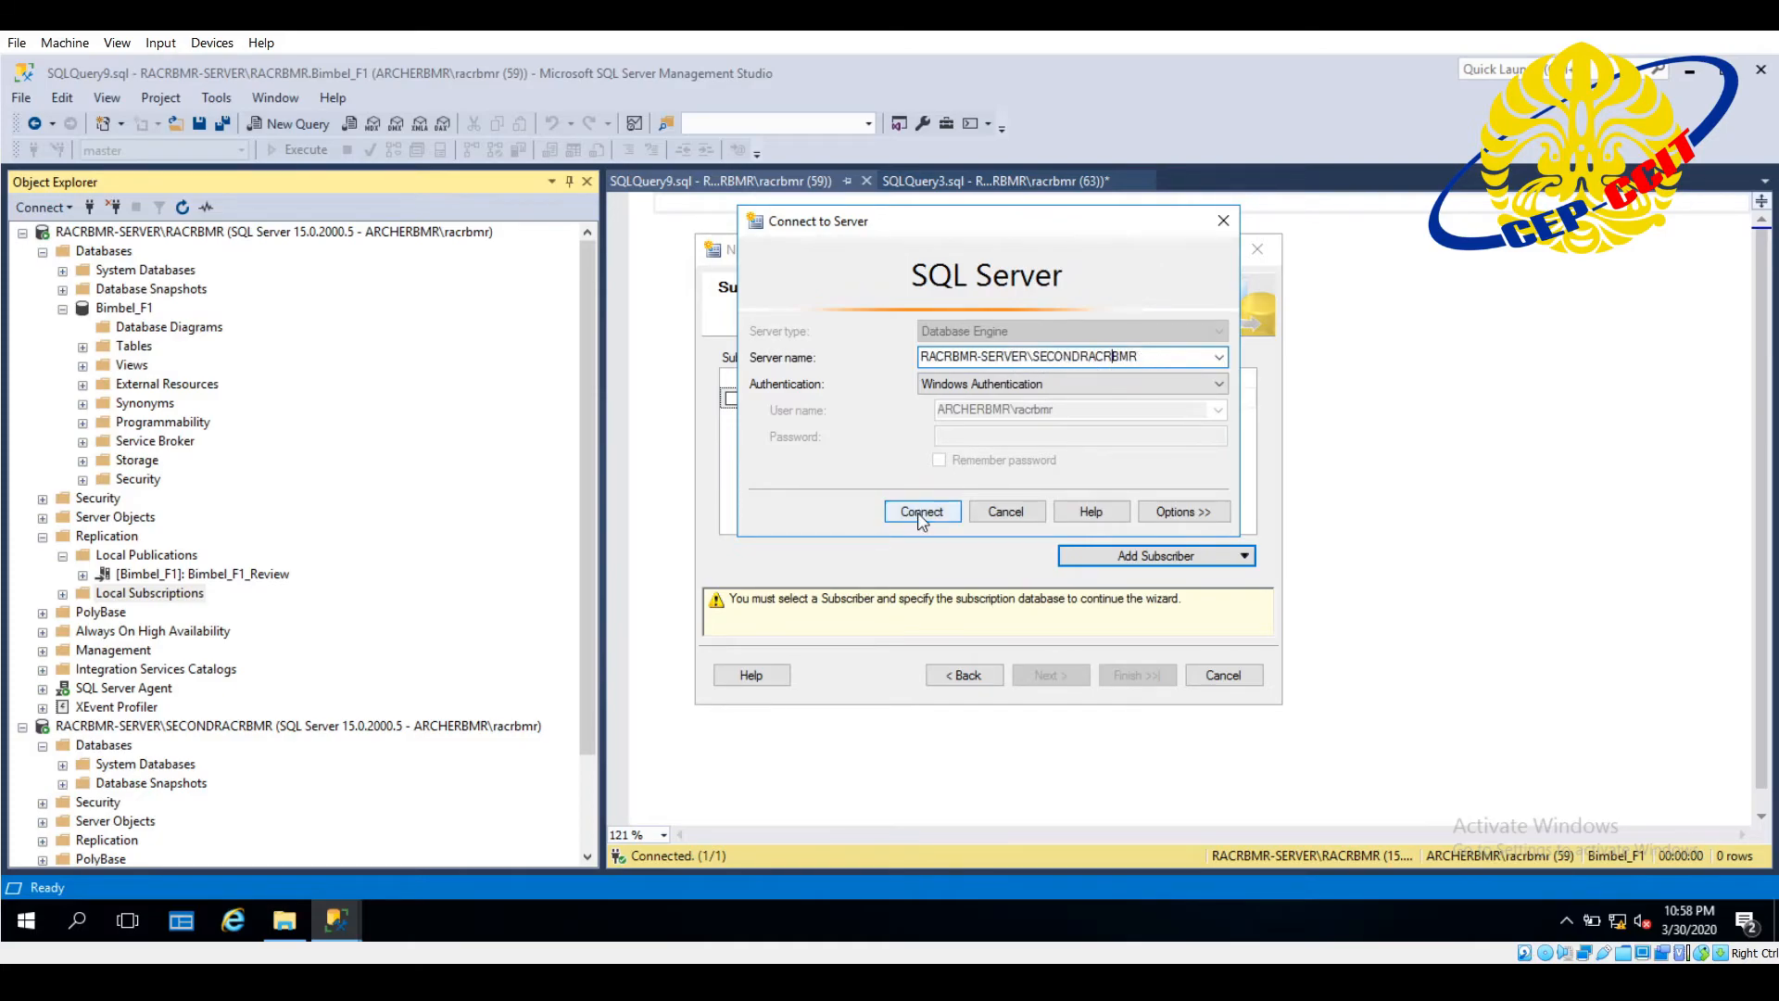
- Create a new database named Bimbel_F1 on the SECONDRACRBMR Subscriber, use it as the subscription database, and proceed to Distribution Agent security
{"action": "left_click", "coordinate": [1085, 422]}
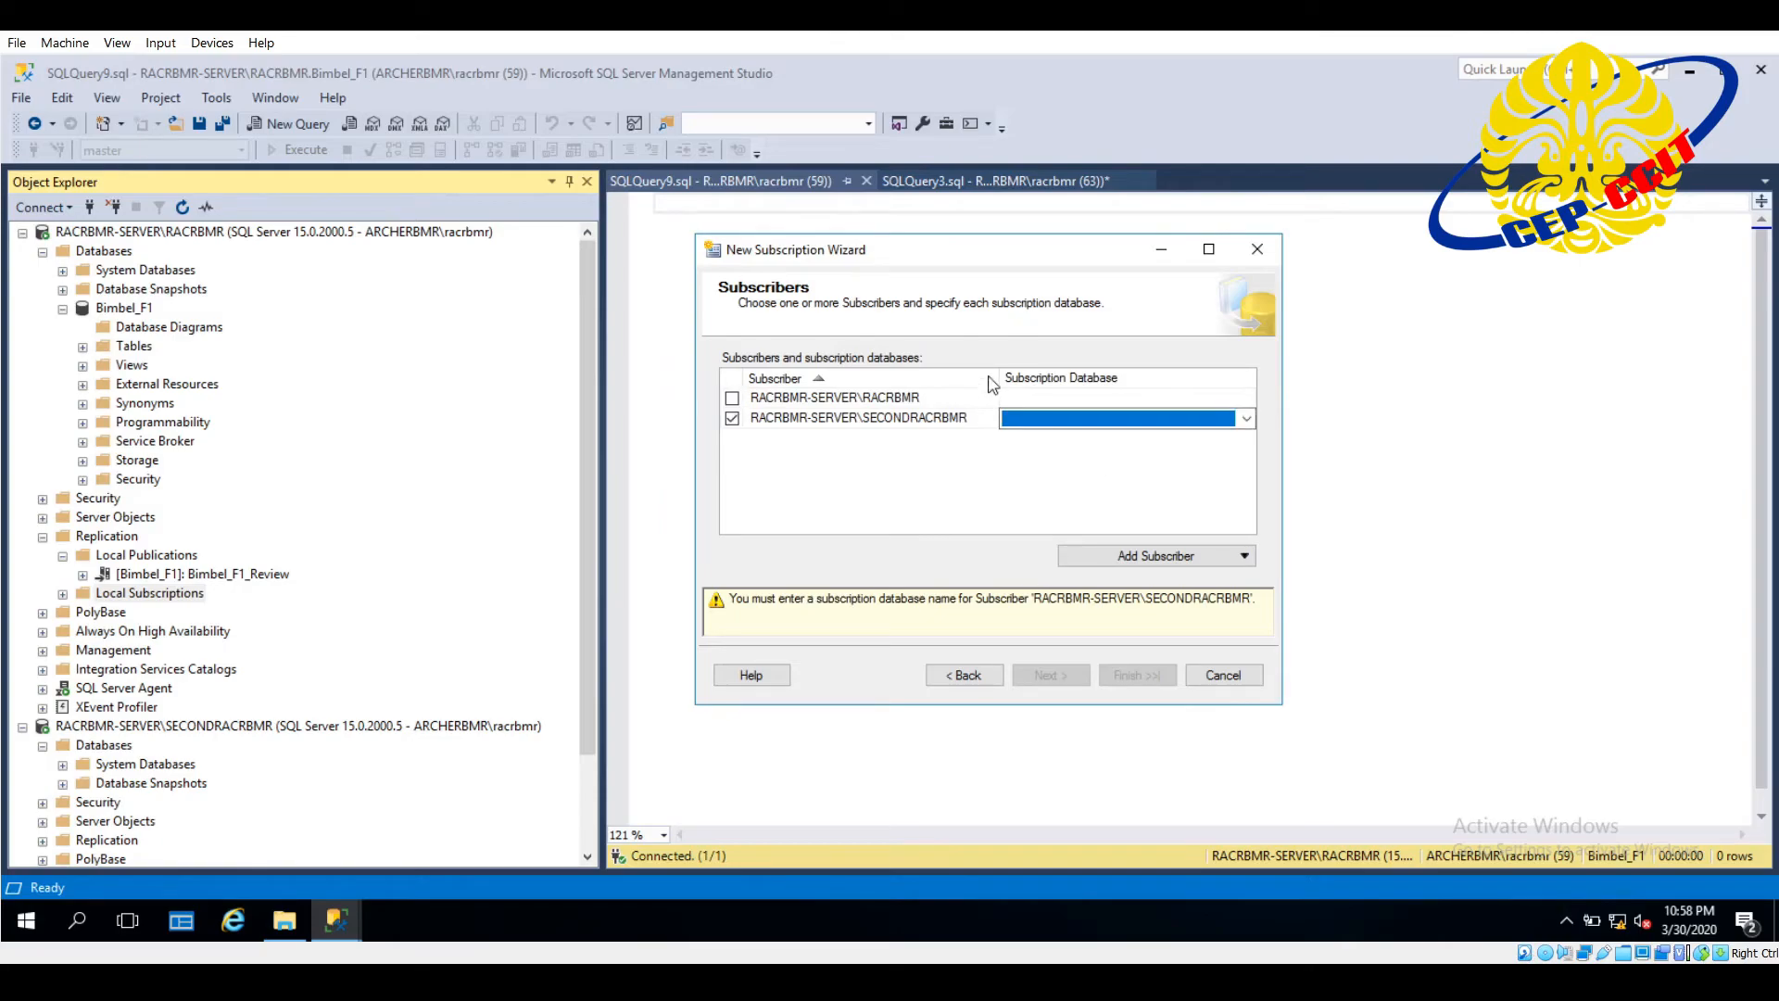
{"action": "left_click", "coordinate": [1246, 419]}
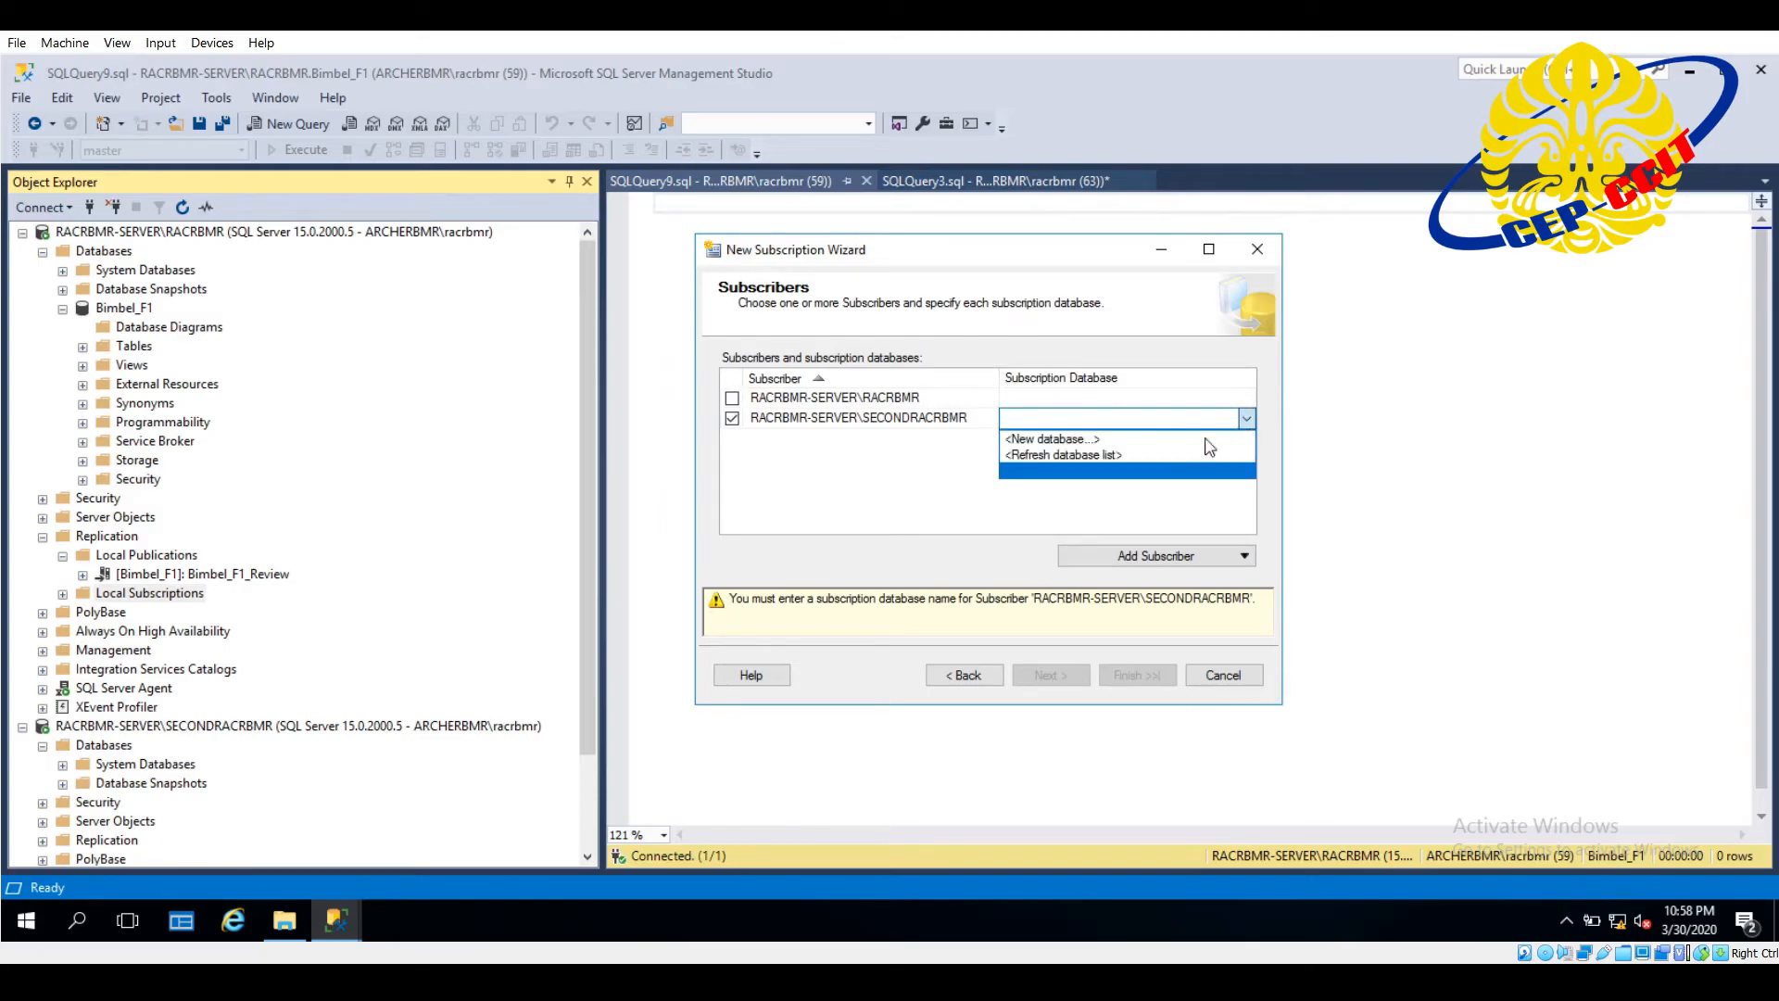
{"action": "left_click", "coordinate": [1169, 450]}
{"action": "left_click", "coordinate": [1245, 420]}
{"action": "left_click", "coordinate": [1184, 446]}
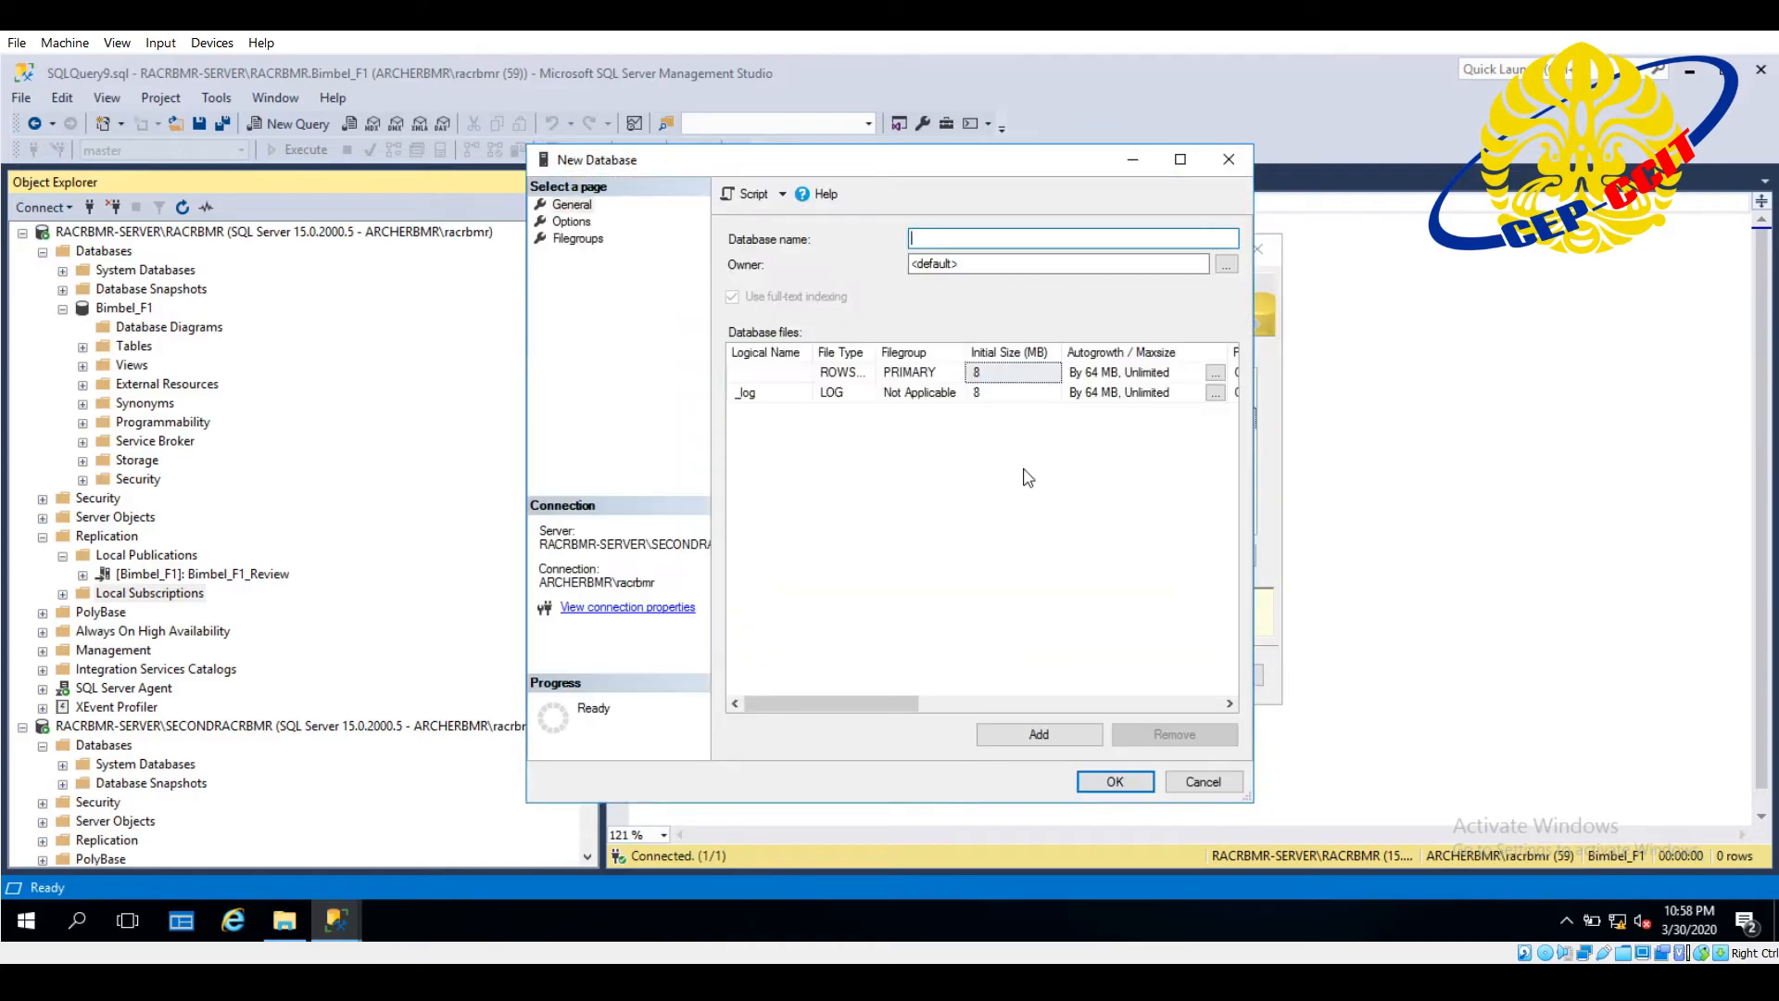
{"action": "type", "text": "Bimbel_F1"}
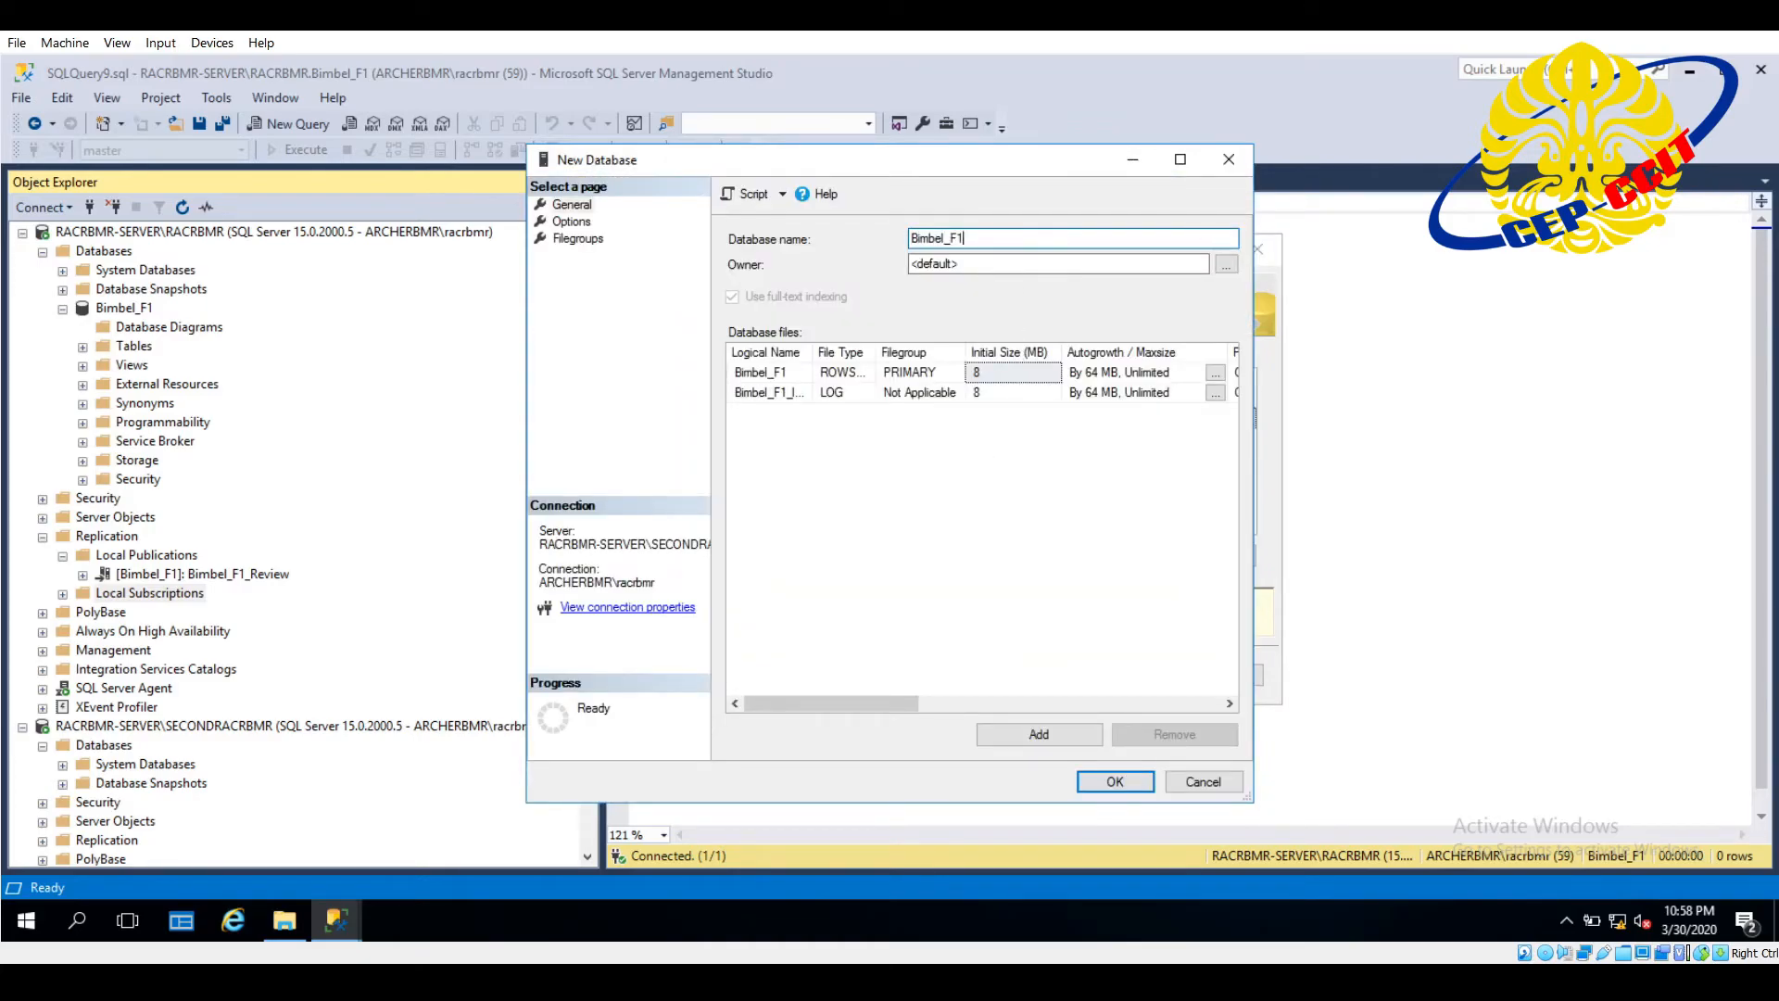
{"action": "left_click", "coordinate": [1121, 782]}
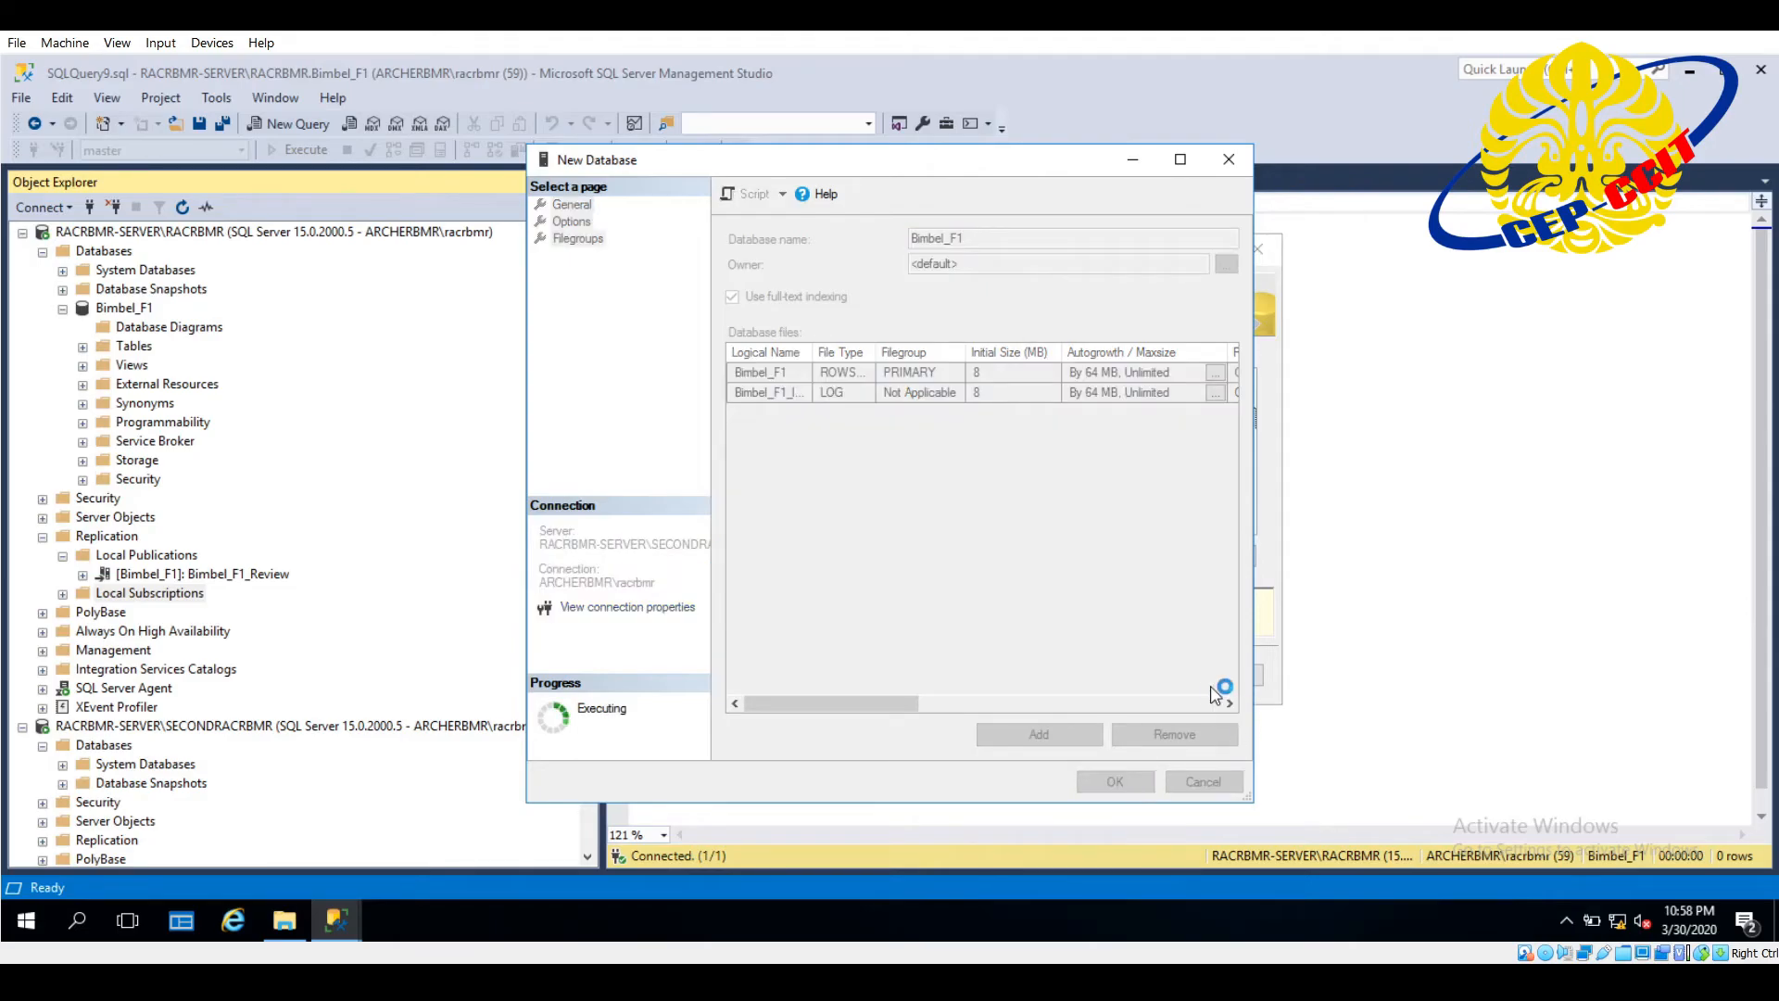
{"action": "left_click", "coordinate": [1051, 675]}
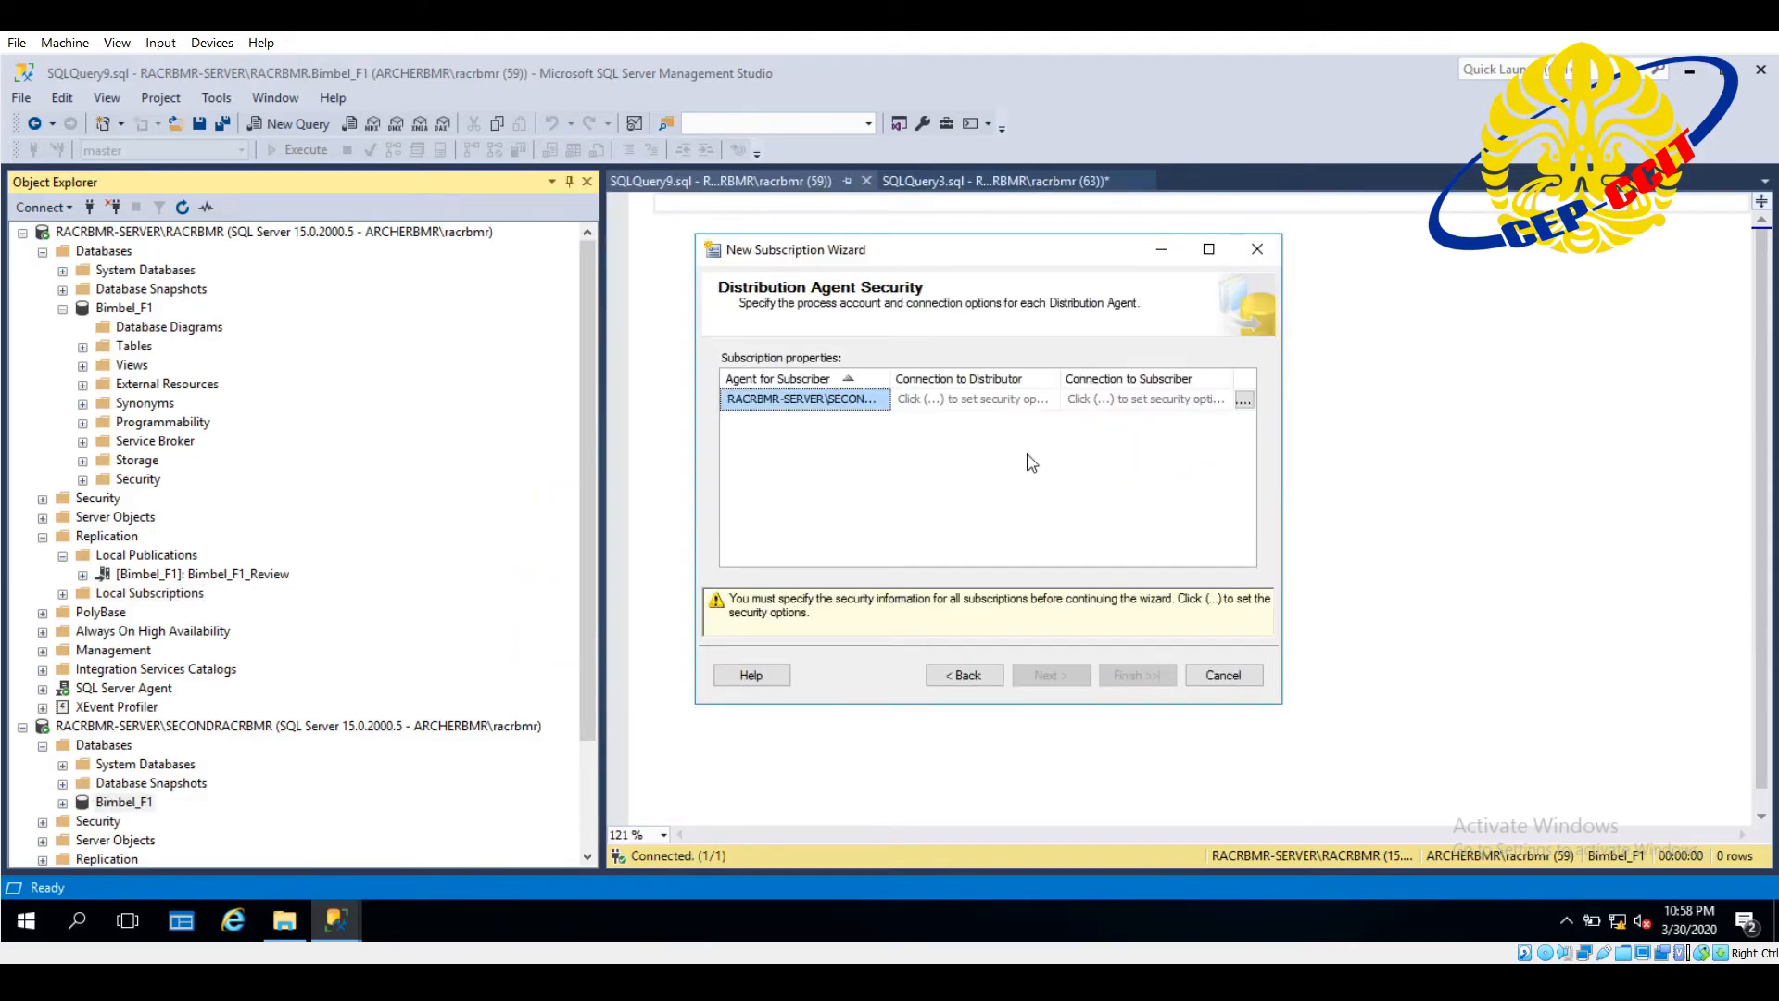
- Set the Distribution Agent to run under the Windows account ARCHERBMR\racrbmr, enter and confirm the account password, and accept the security settings
{"action": "left_click", "coordinate": [1158, 406]}
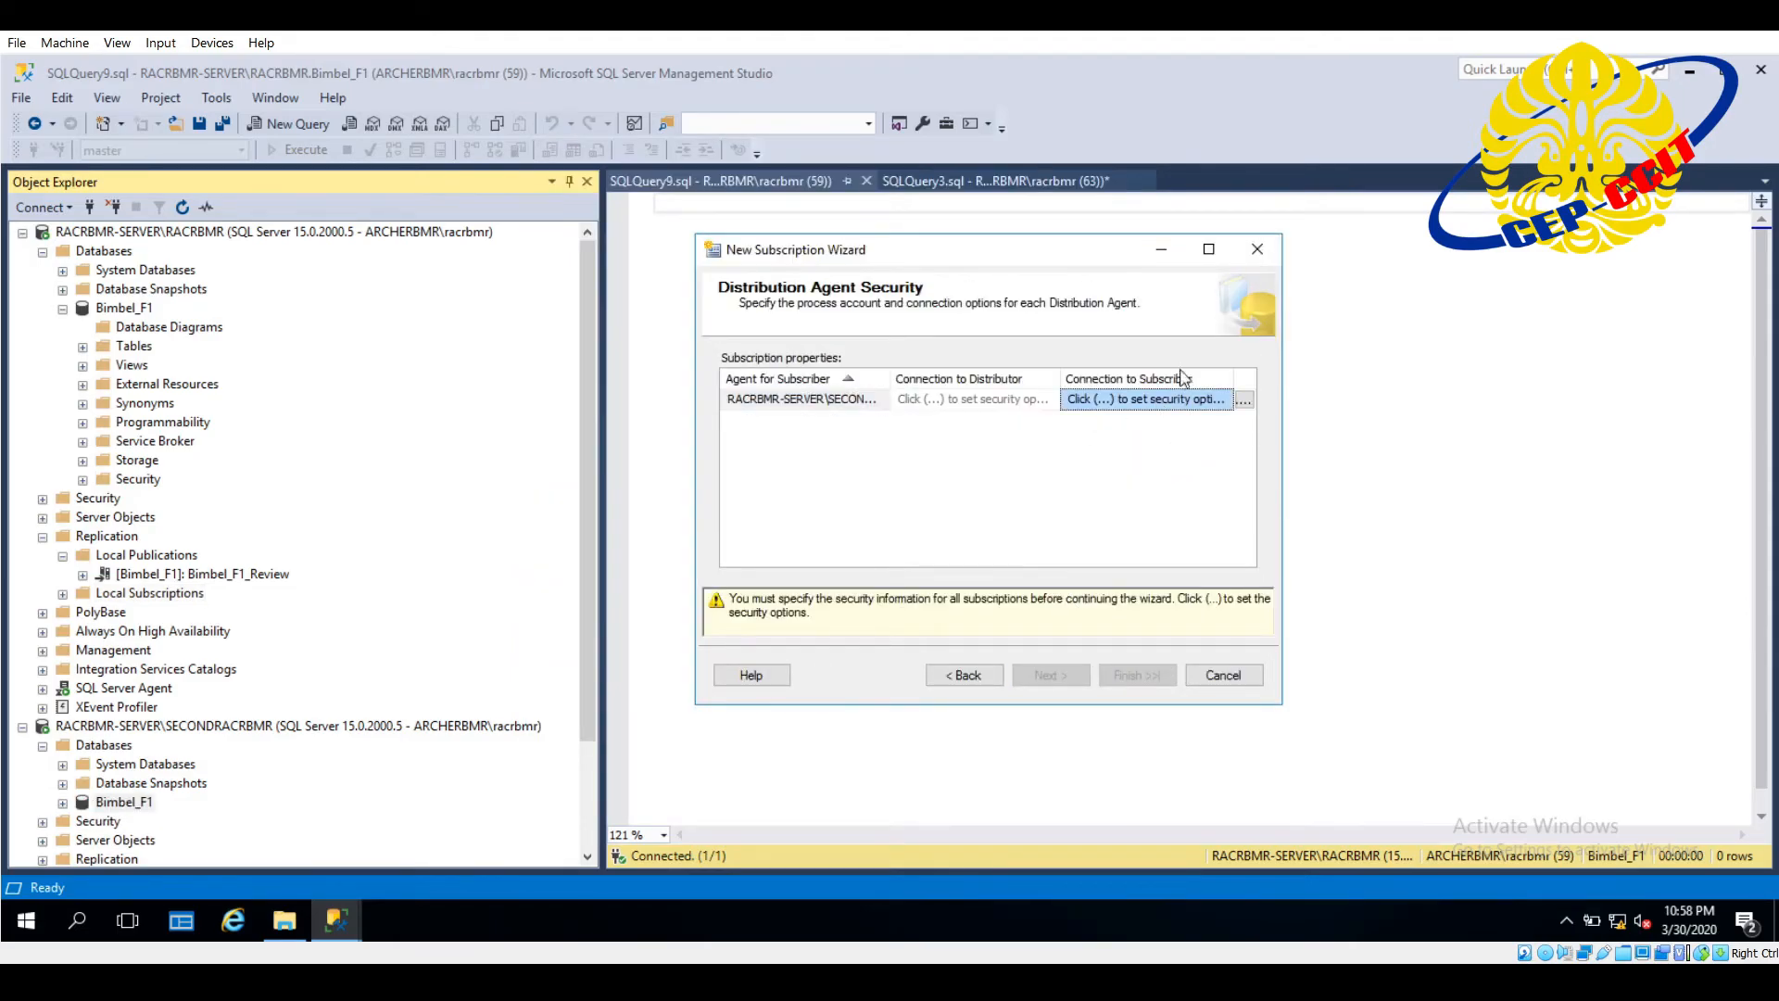
{"action": "left_click", "coordinate": [1243, 401]}
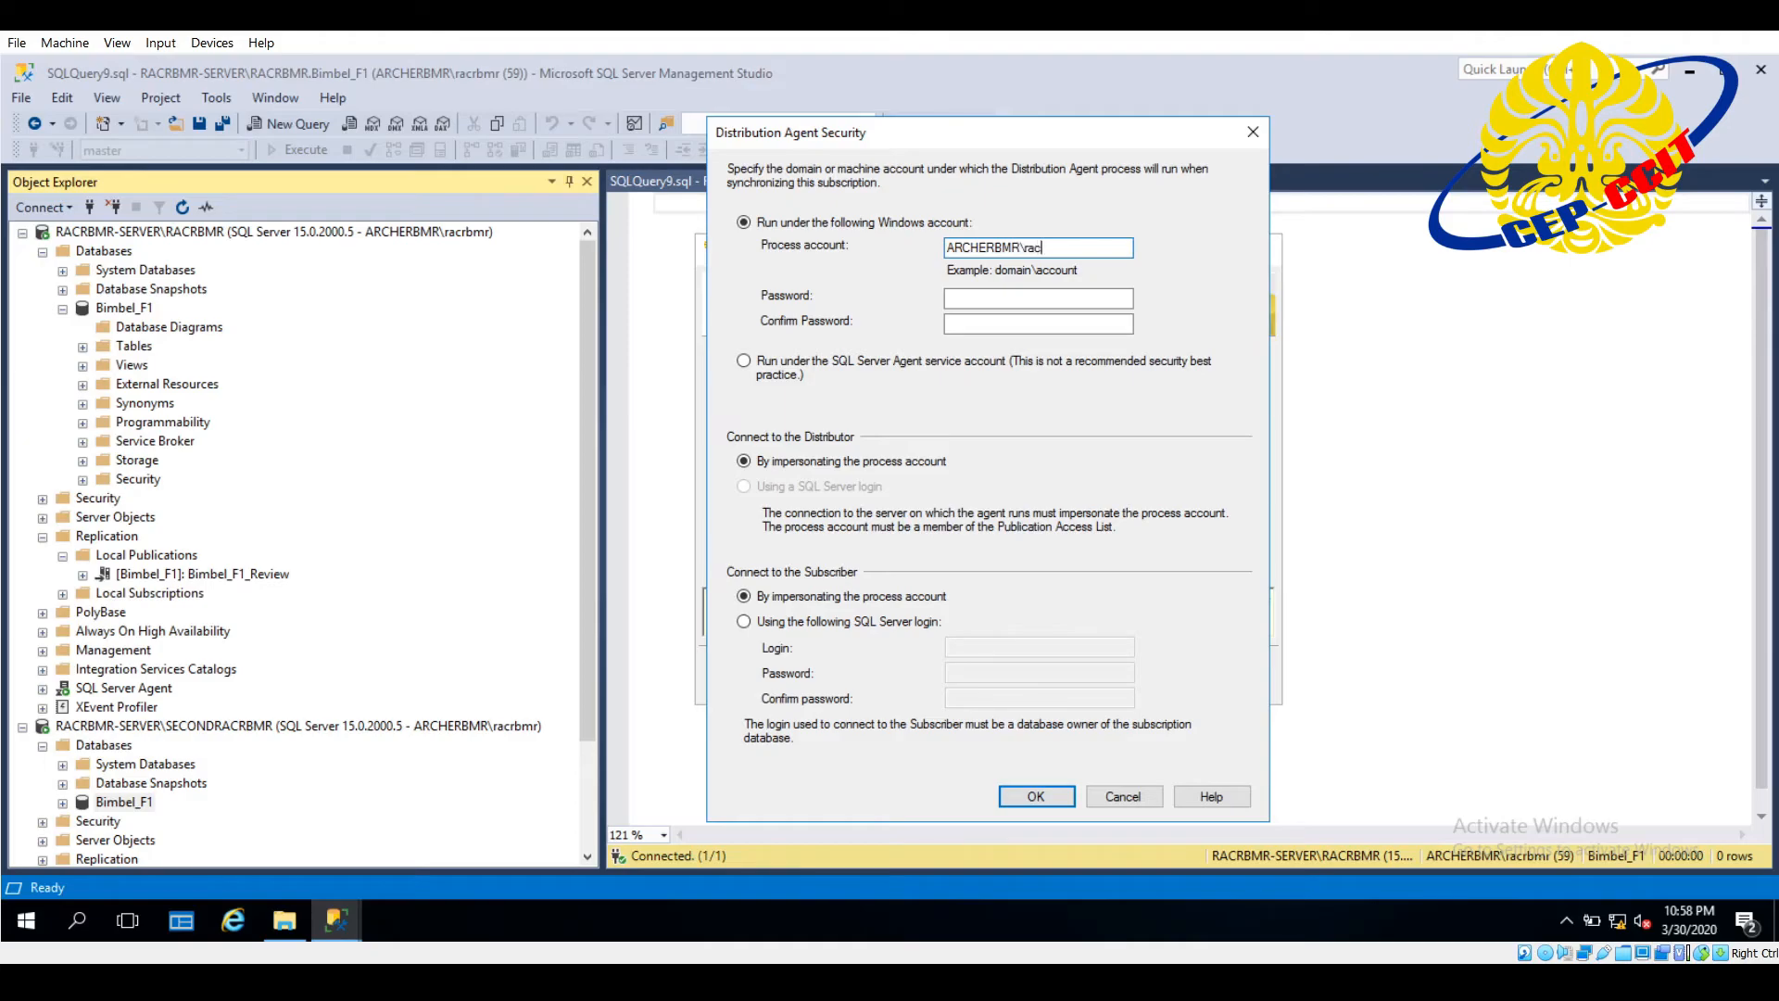
{"action": "left_click", "coordinate": [1012, 298]}
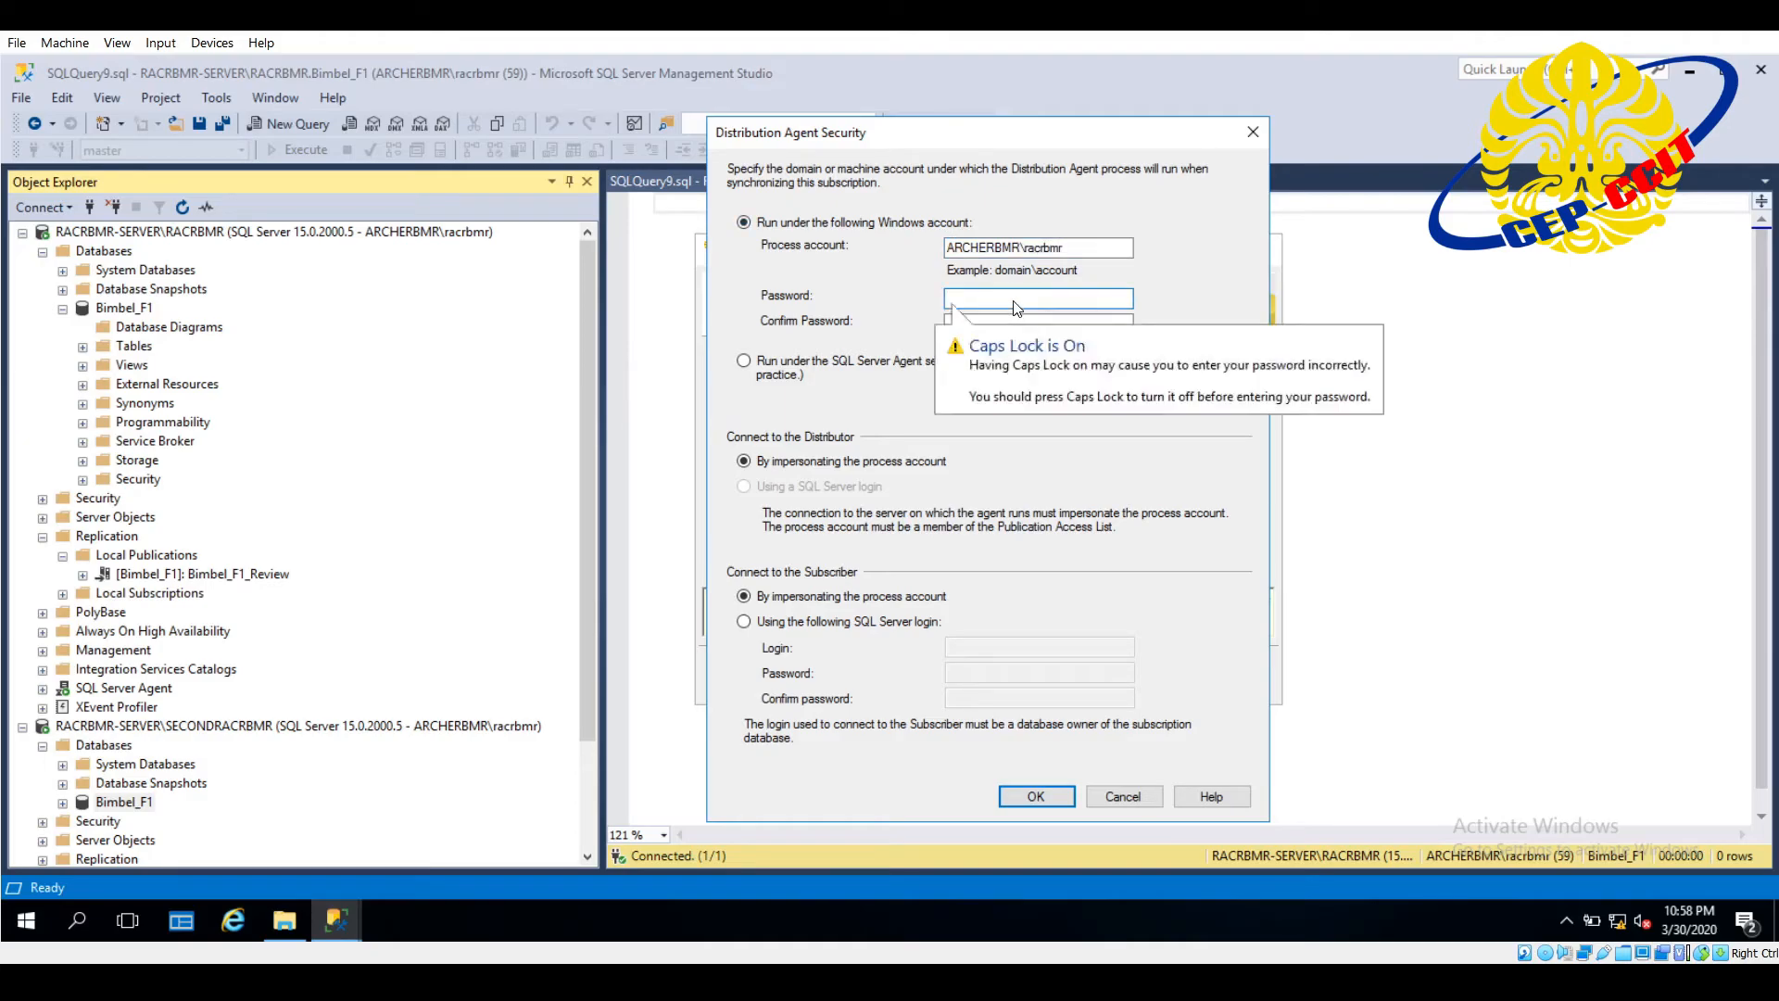
{"action": "type", "text": "****"}
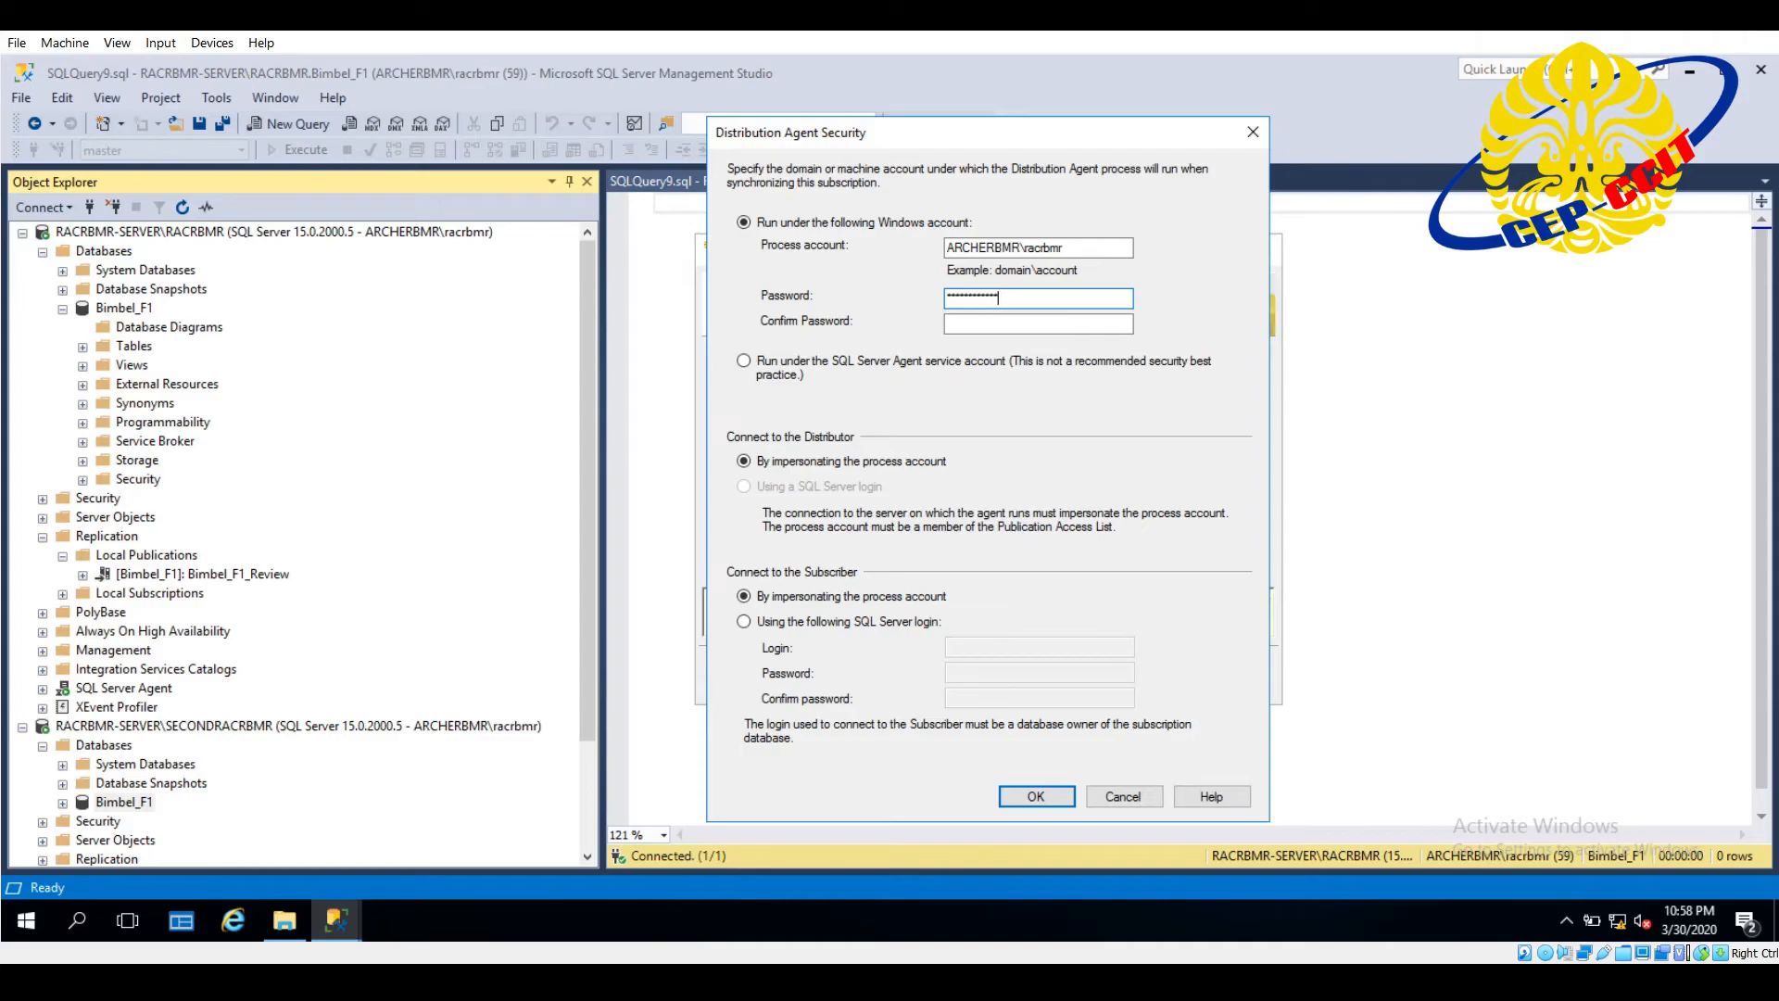
{"action": "left_click", "coordinate": [1047, 324]}
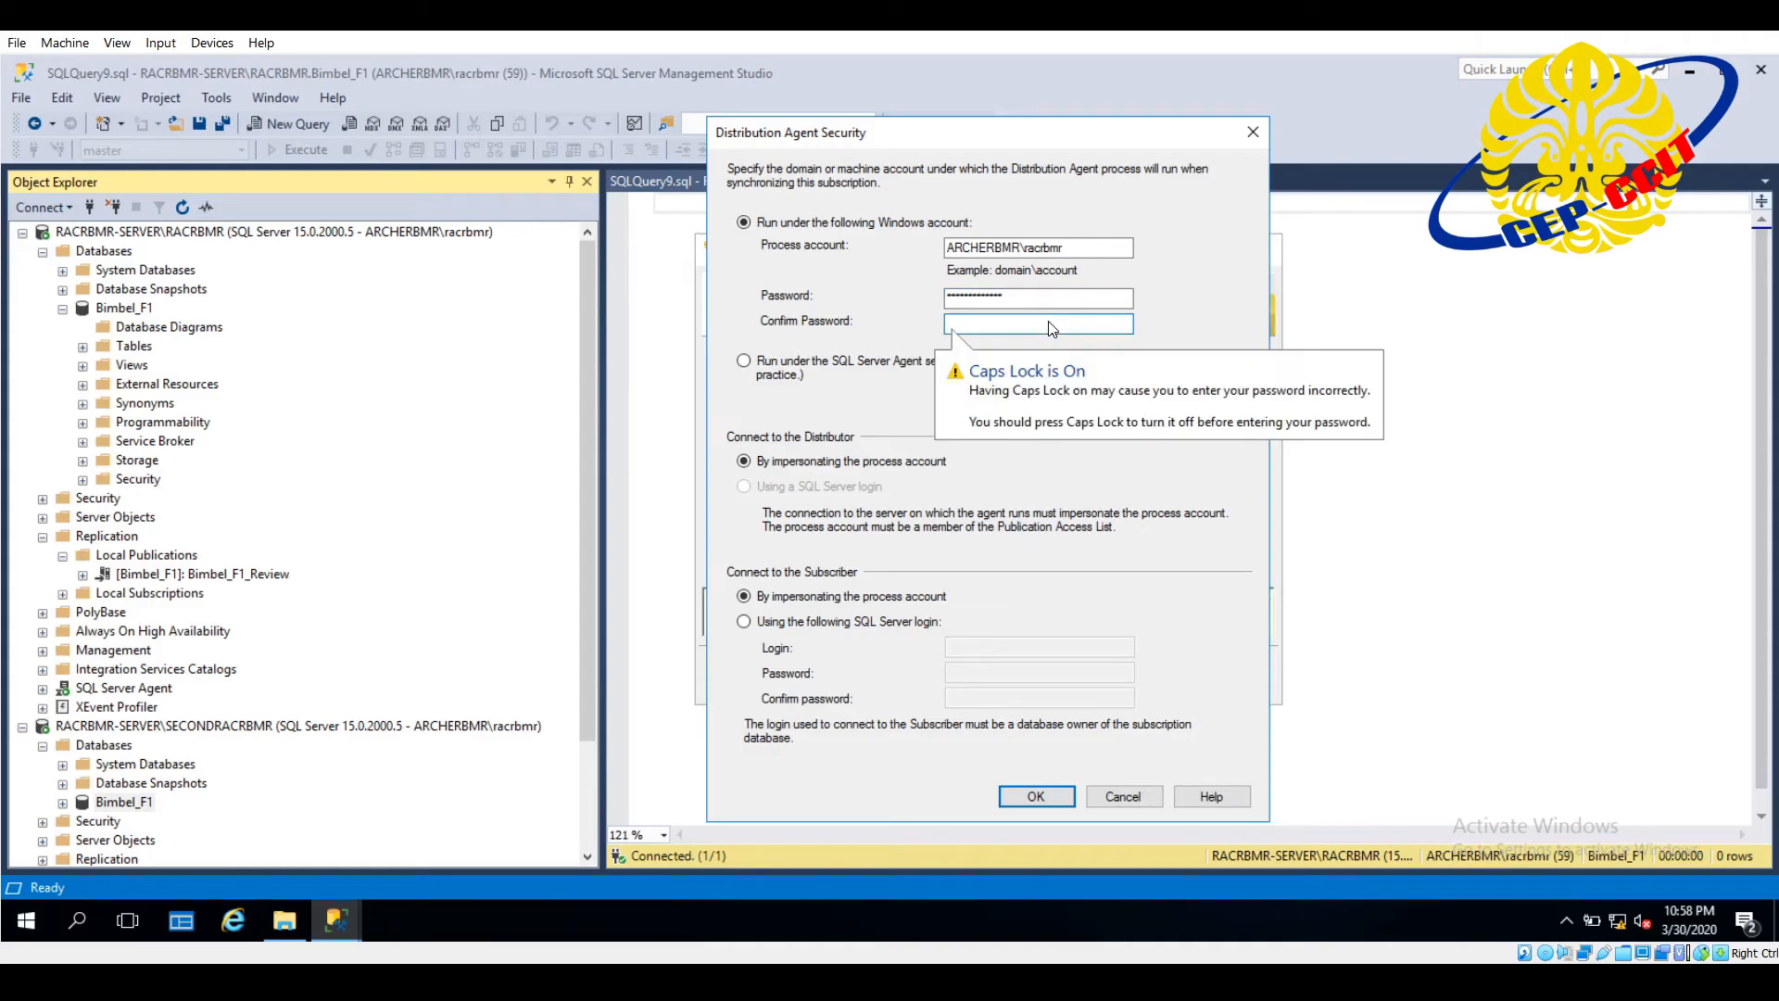
{"action": "type", "text": "***"}
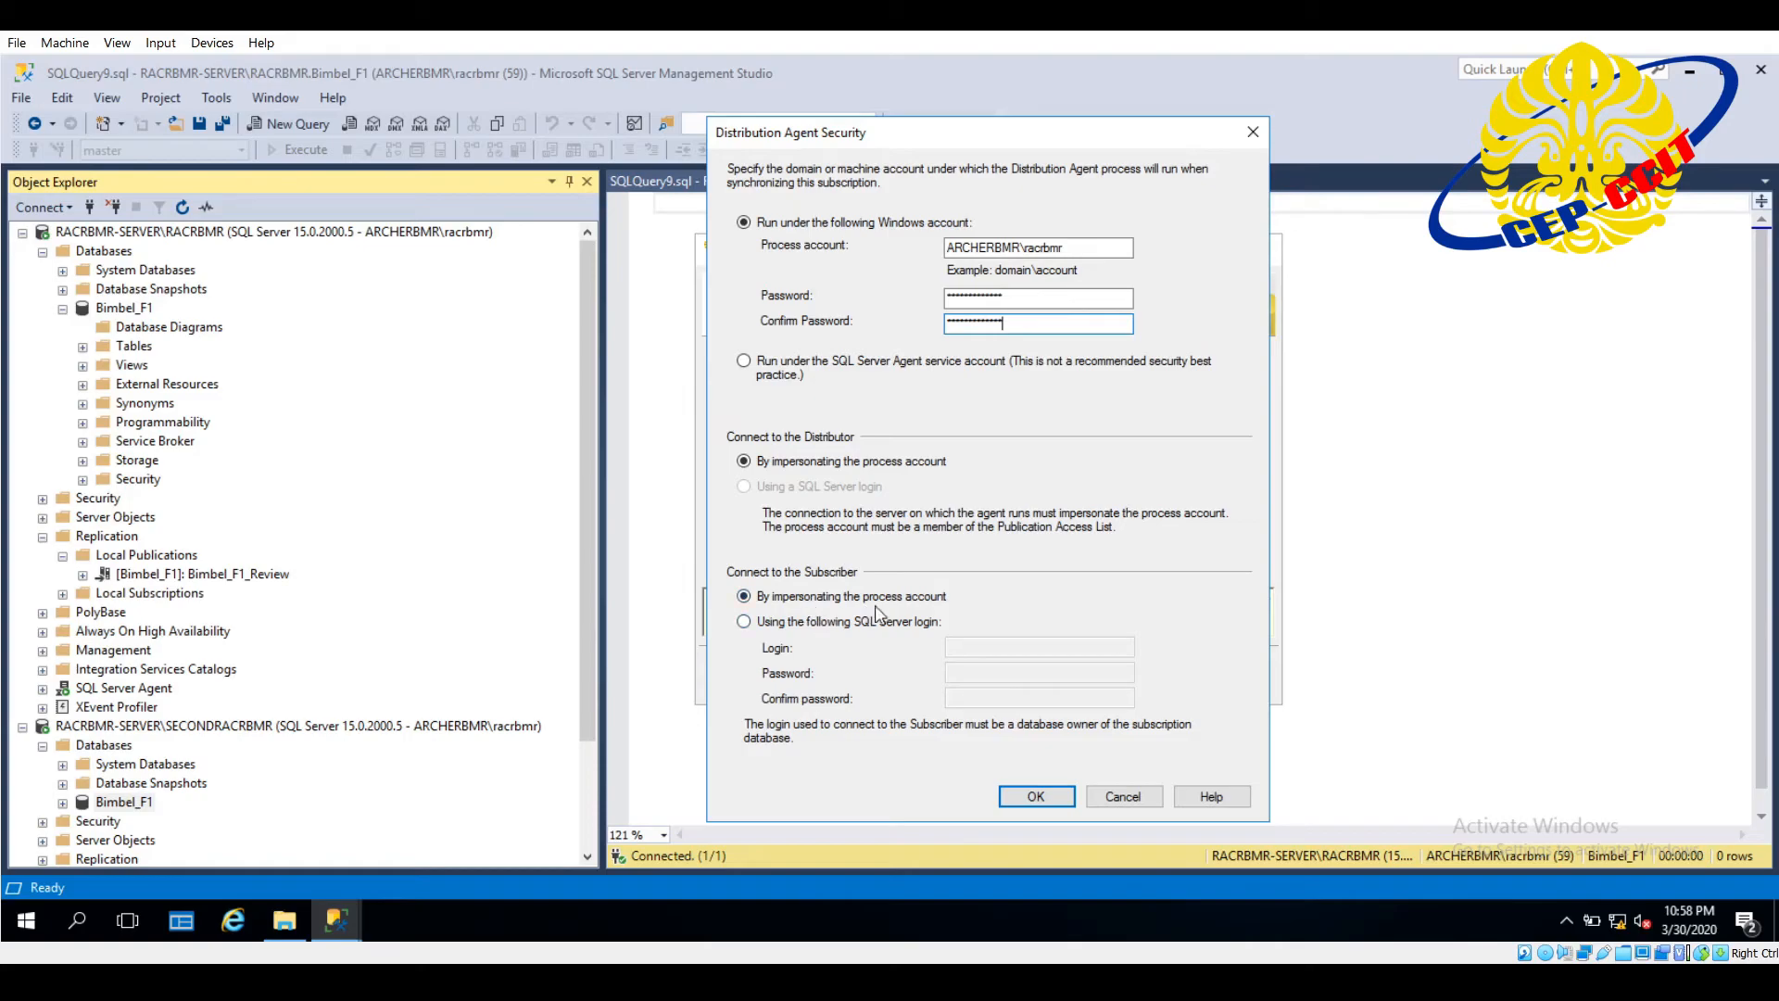
{"action": "left_click", "coordinate": [1035, 798]}
{"action": "left_click", "coordinate": [1047, 673]}
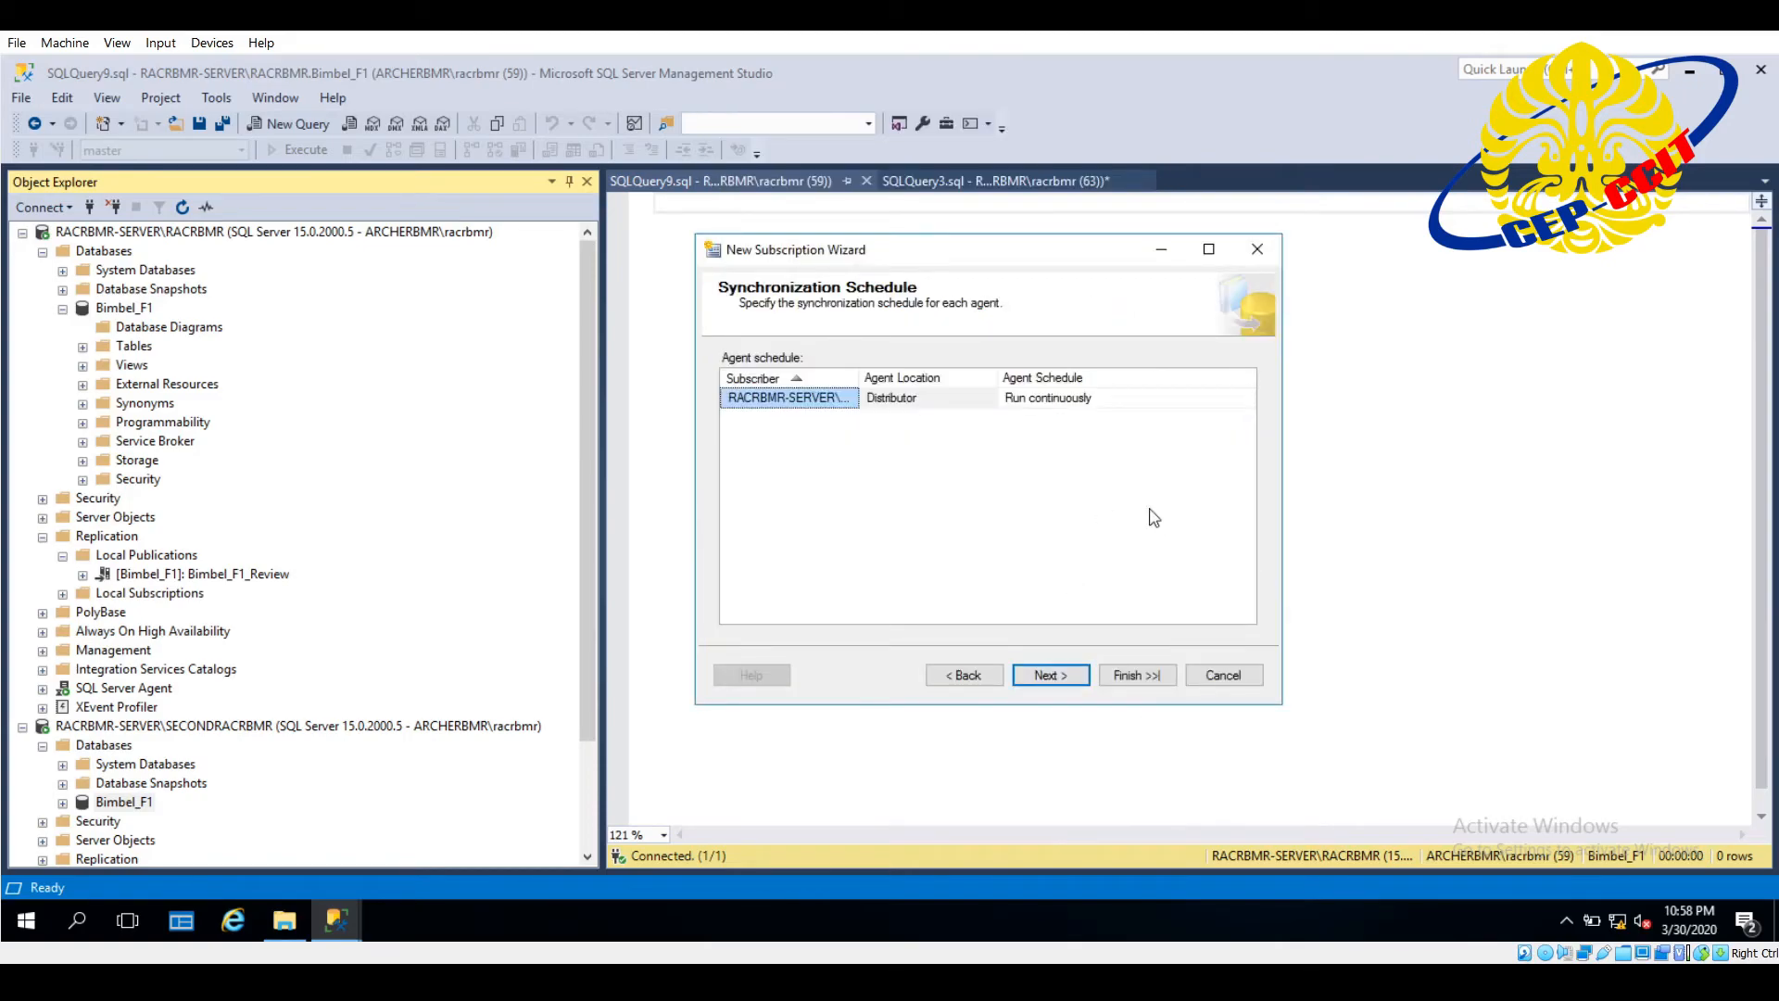
- Keep the agent schedule at Run continuously and the subscription set to initialize immediately
{"action": "left_click", "coordinate": [1035, 409]}
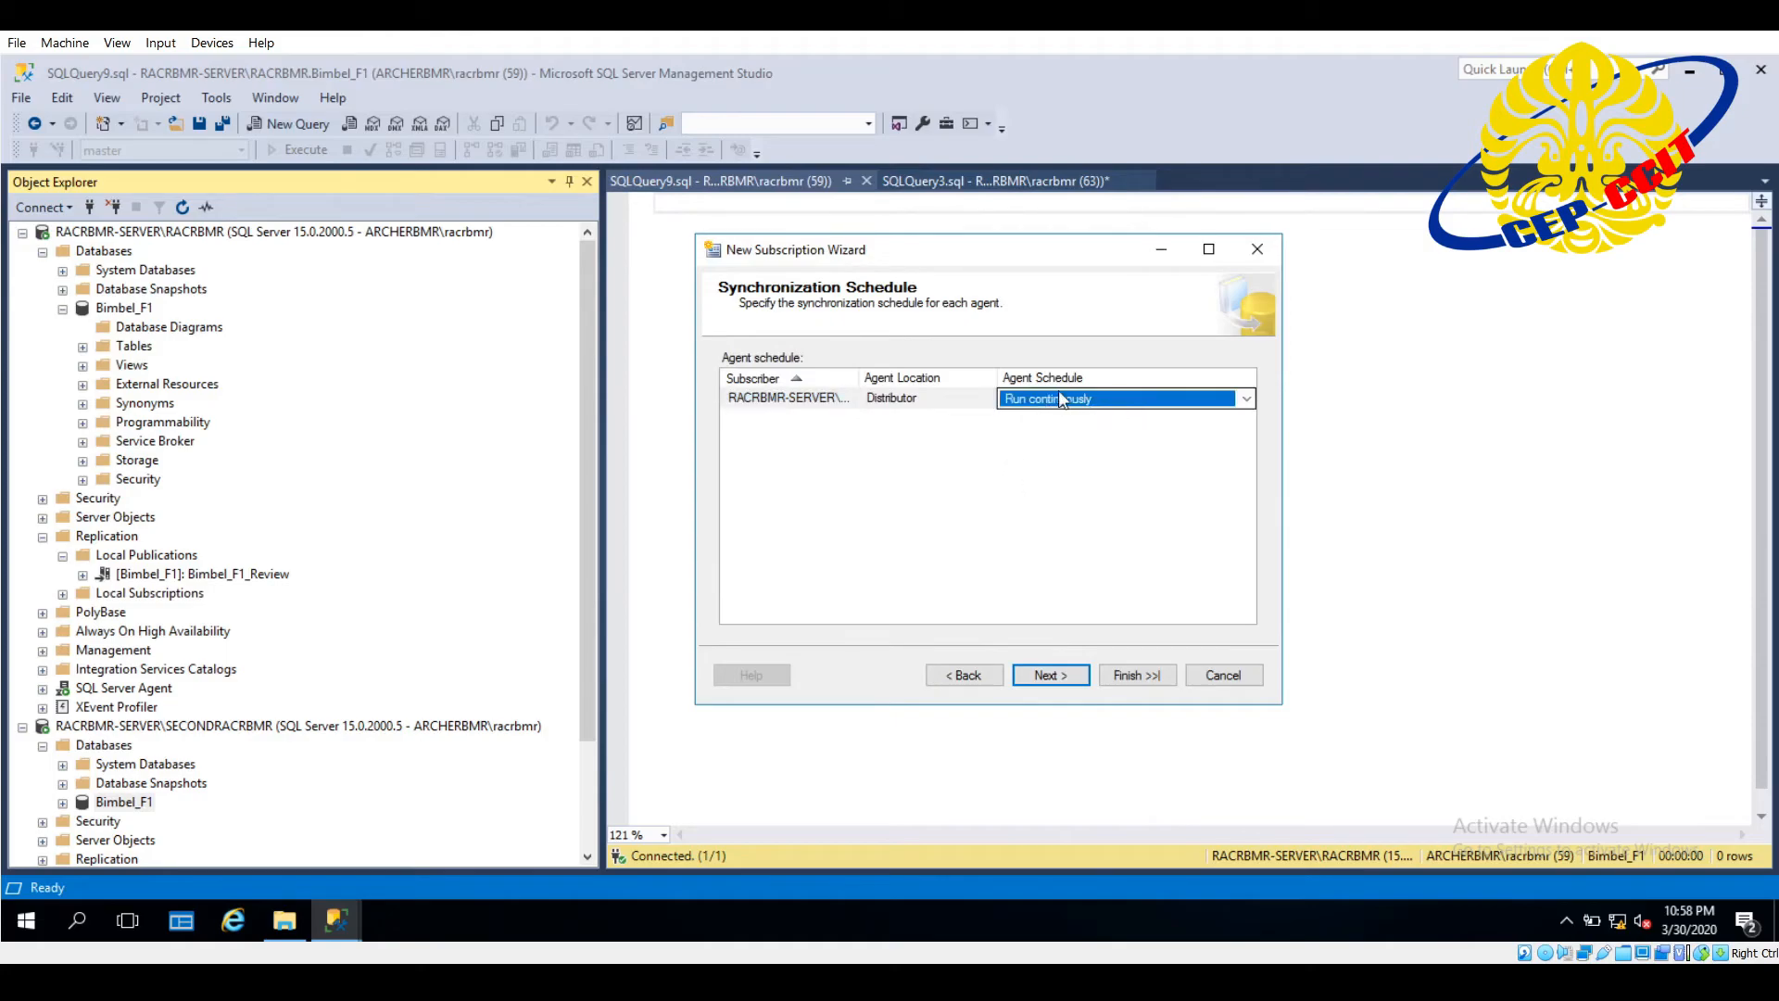
{"action": "left_click", "coordinate": [1070, 671]}
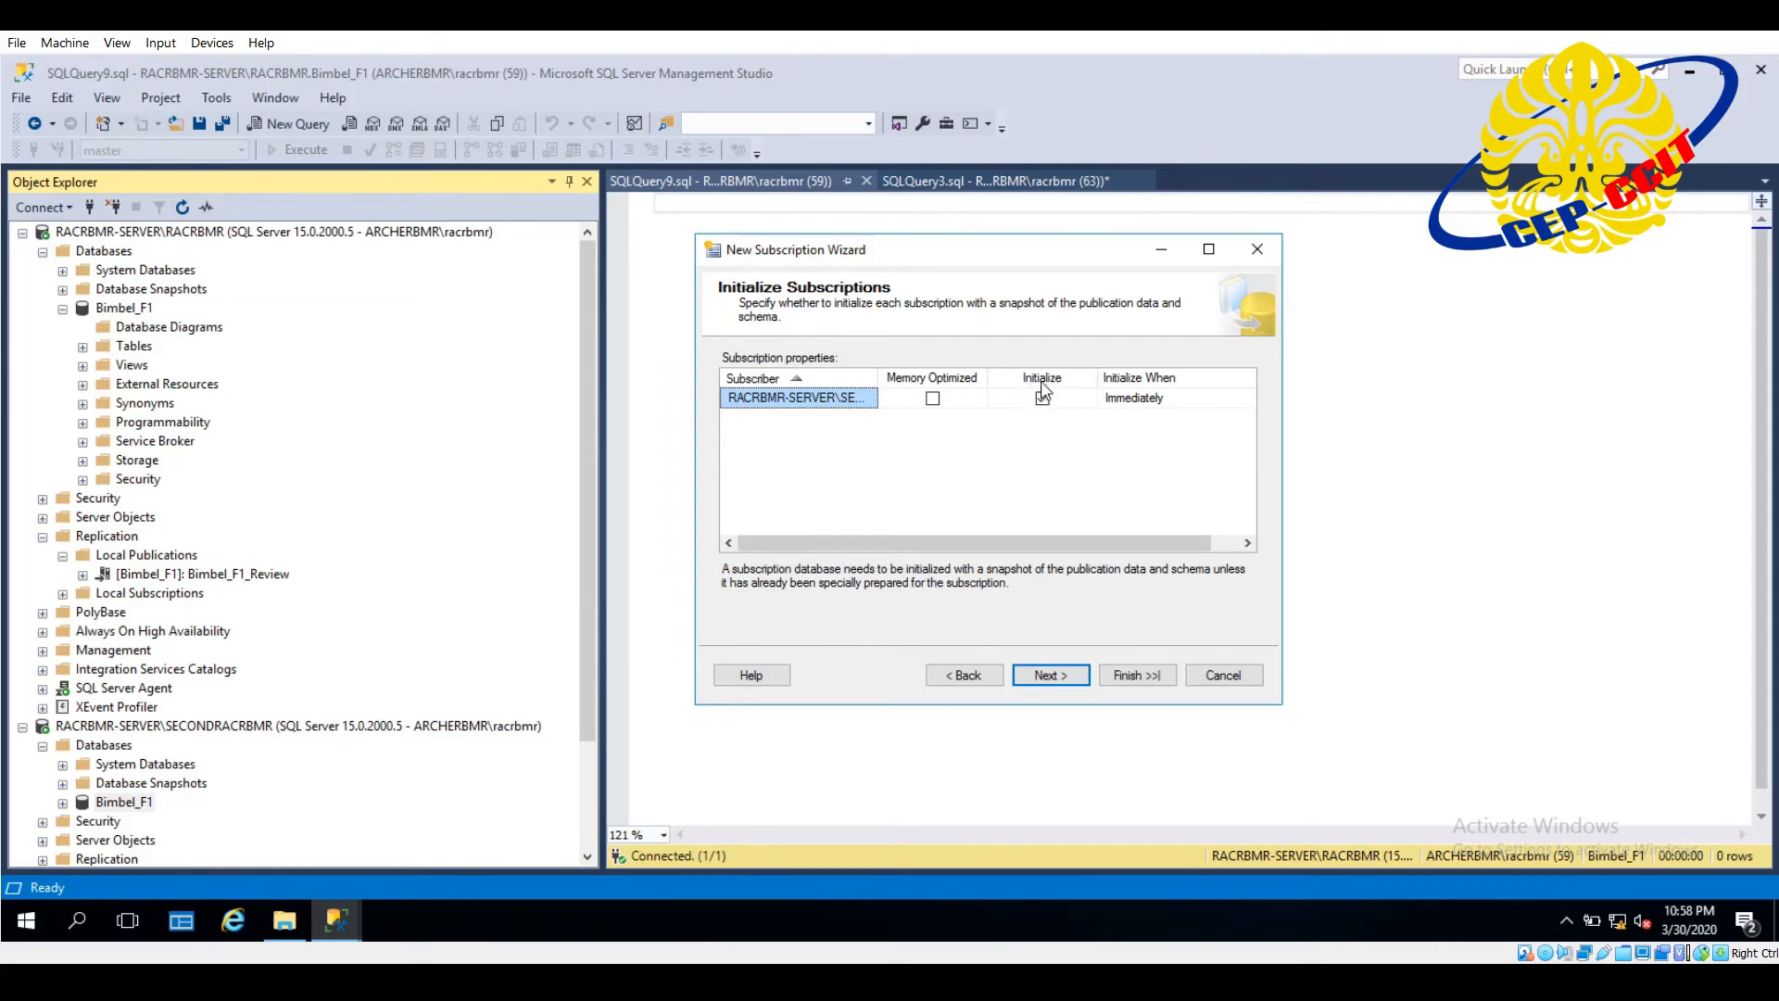
{"action": "left_click", "coordinate": [1062, 685]}
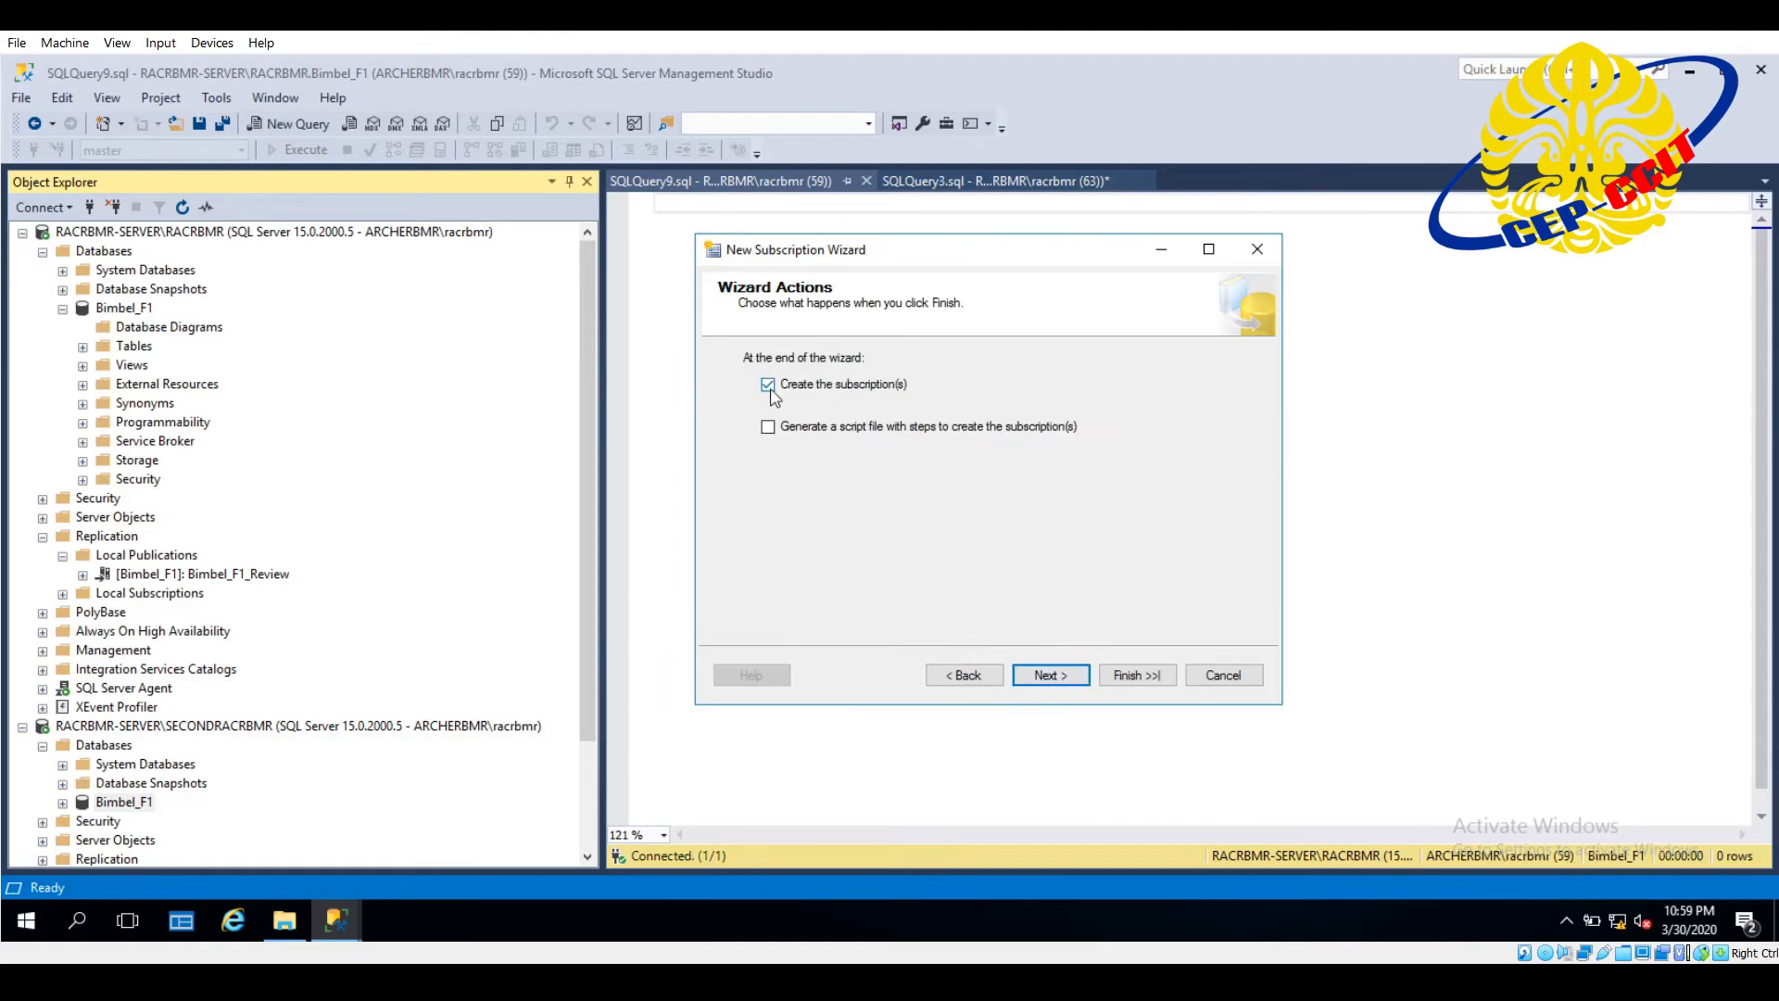
- Create the subscription without generating a script file, and close the wizard when it finishes
{"action": "left_click", "coordinate": [1072, 681]}
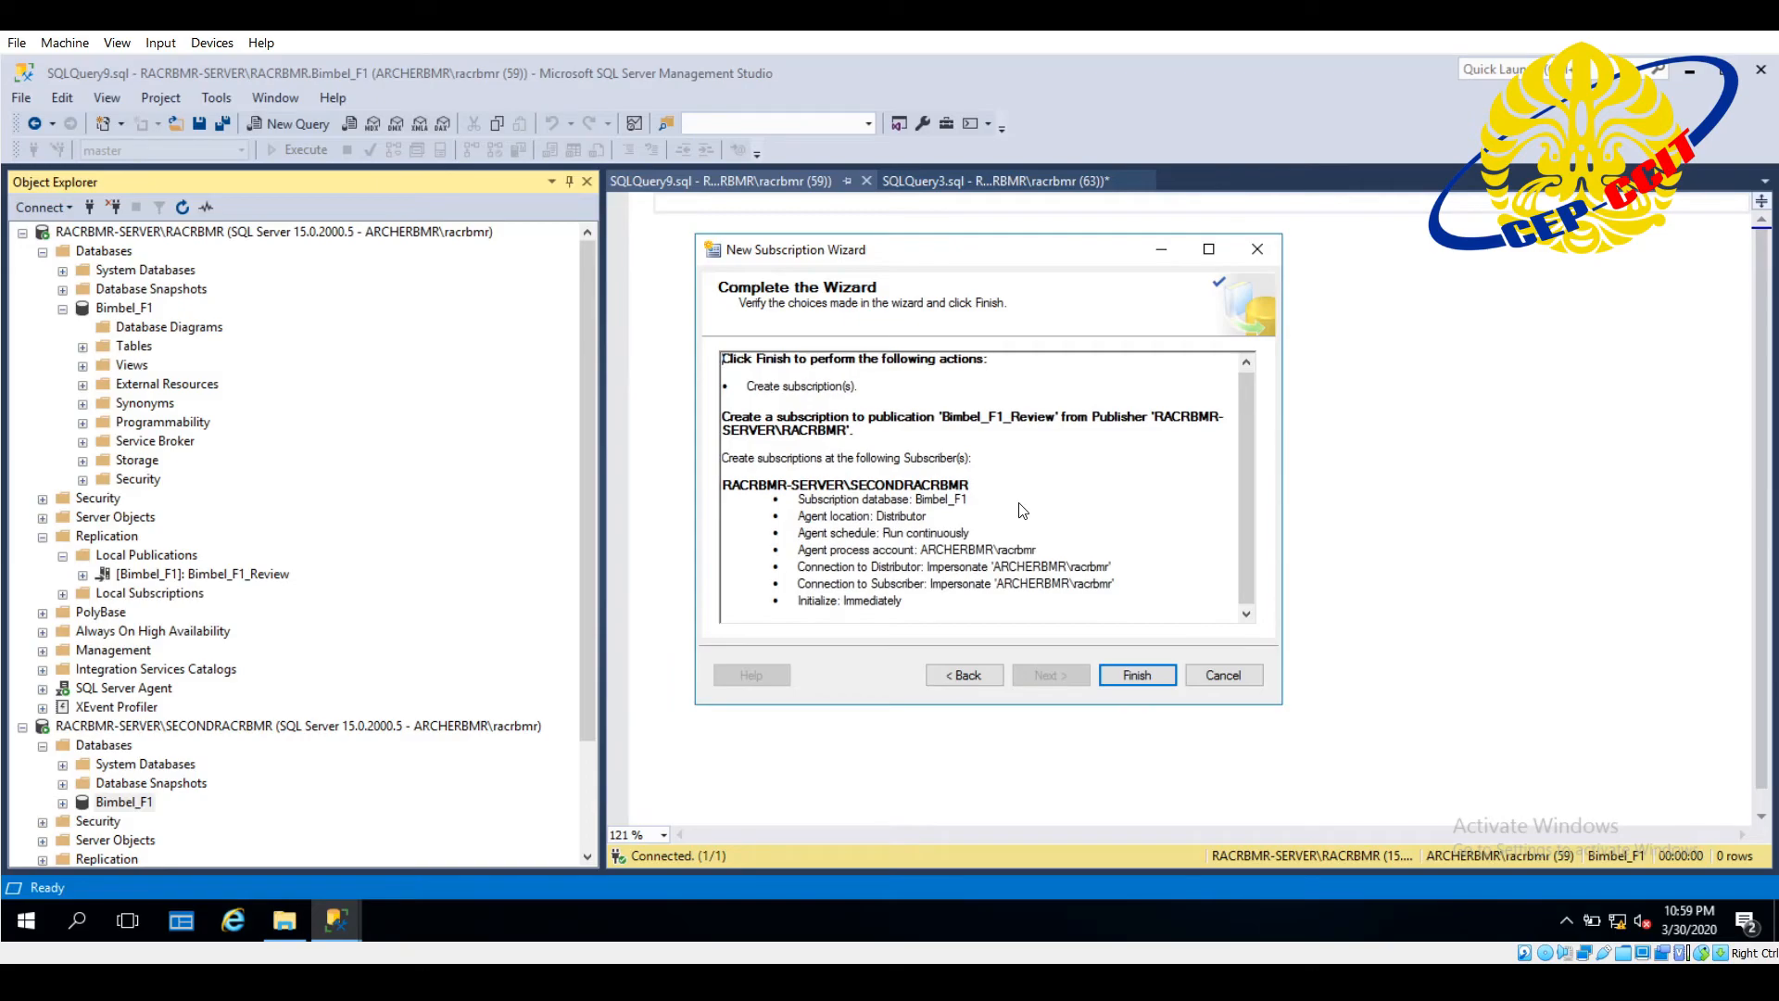
{"action": "left_click", "coordinate": [1138, 674]}
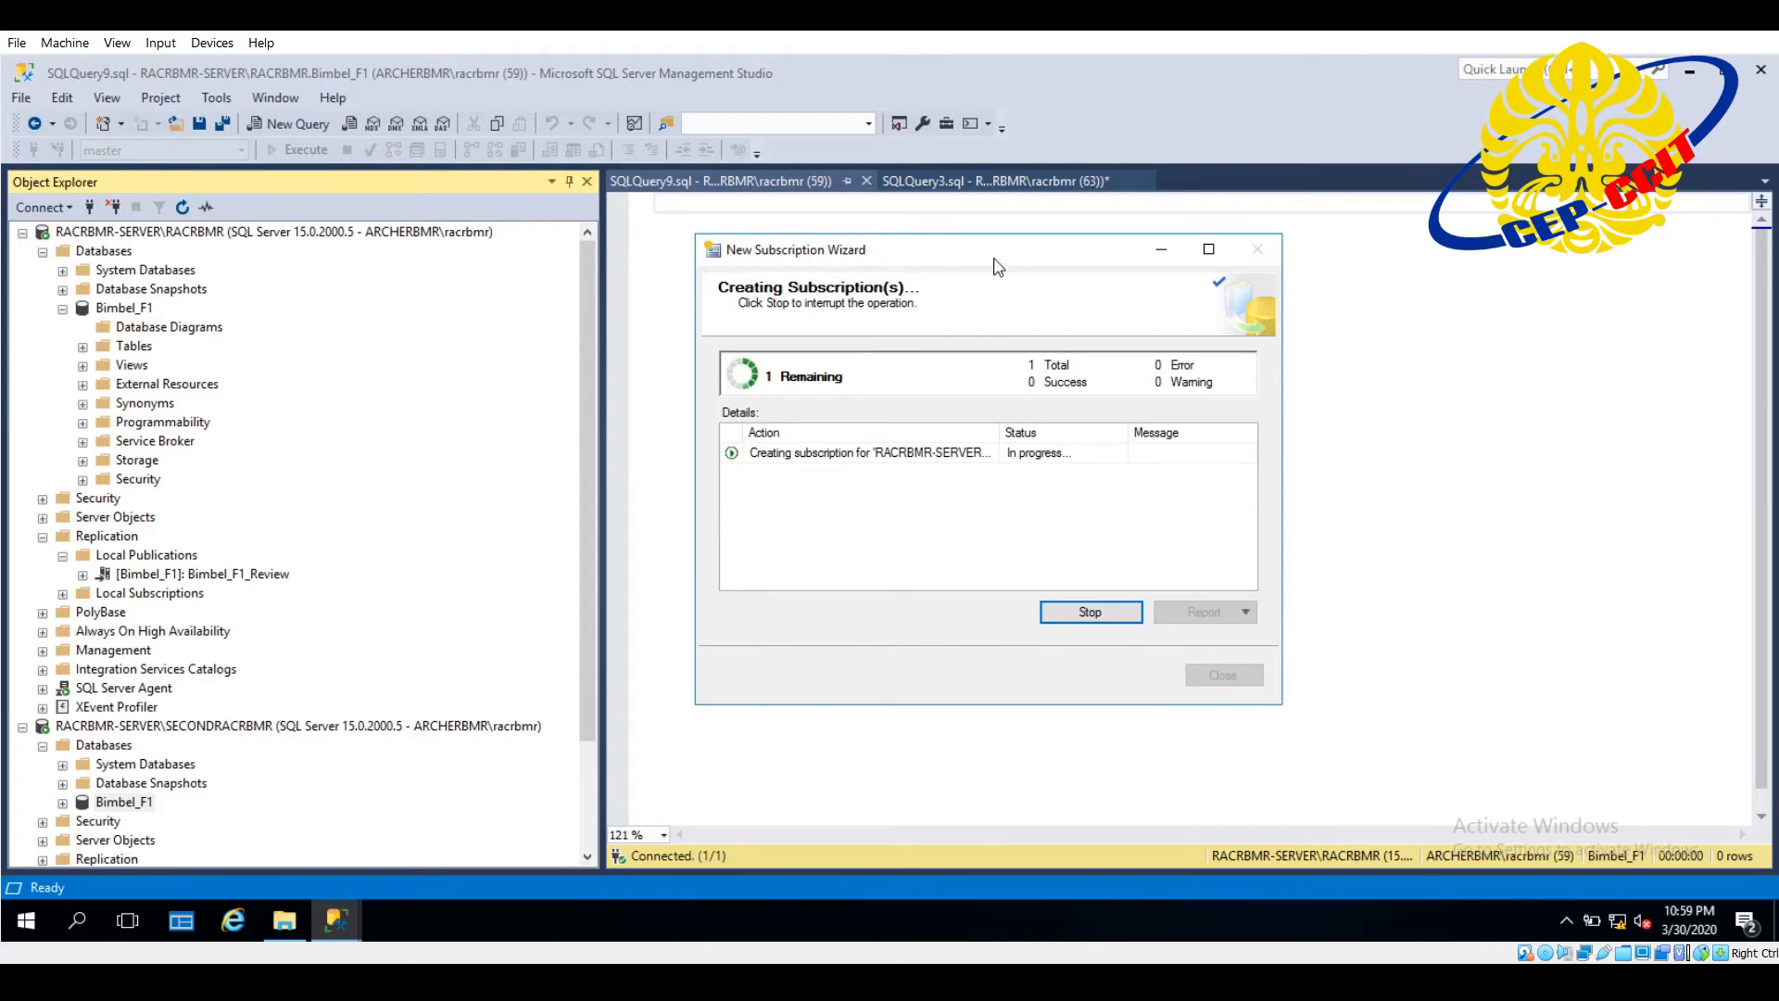
{"action": "mouse_move", "coordinate": [1003, 259]}
{"action": "left_mouse_down"}
{"action": "mouse_move", "coordinate": [905, 241]}
{"action": "mouse_move", "coordinate": [1002, 263]}
{"action": "left_mouse_up"}
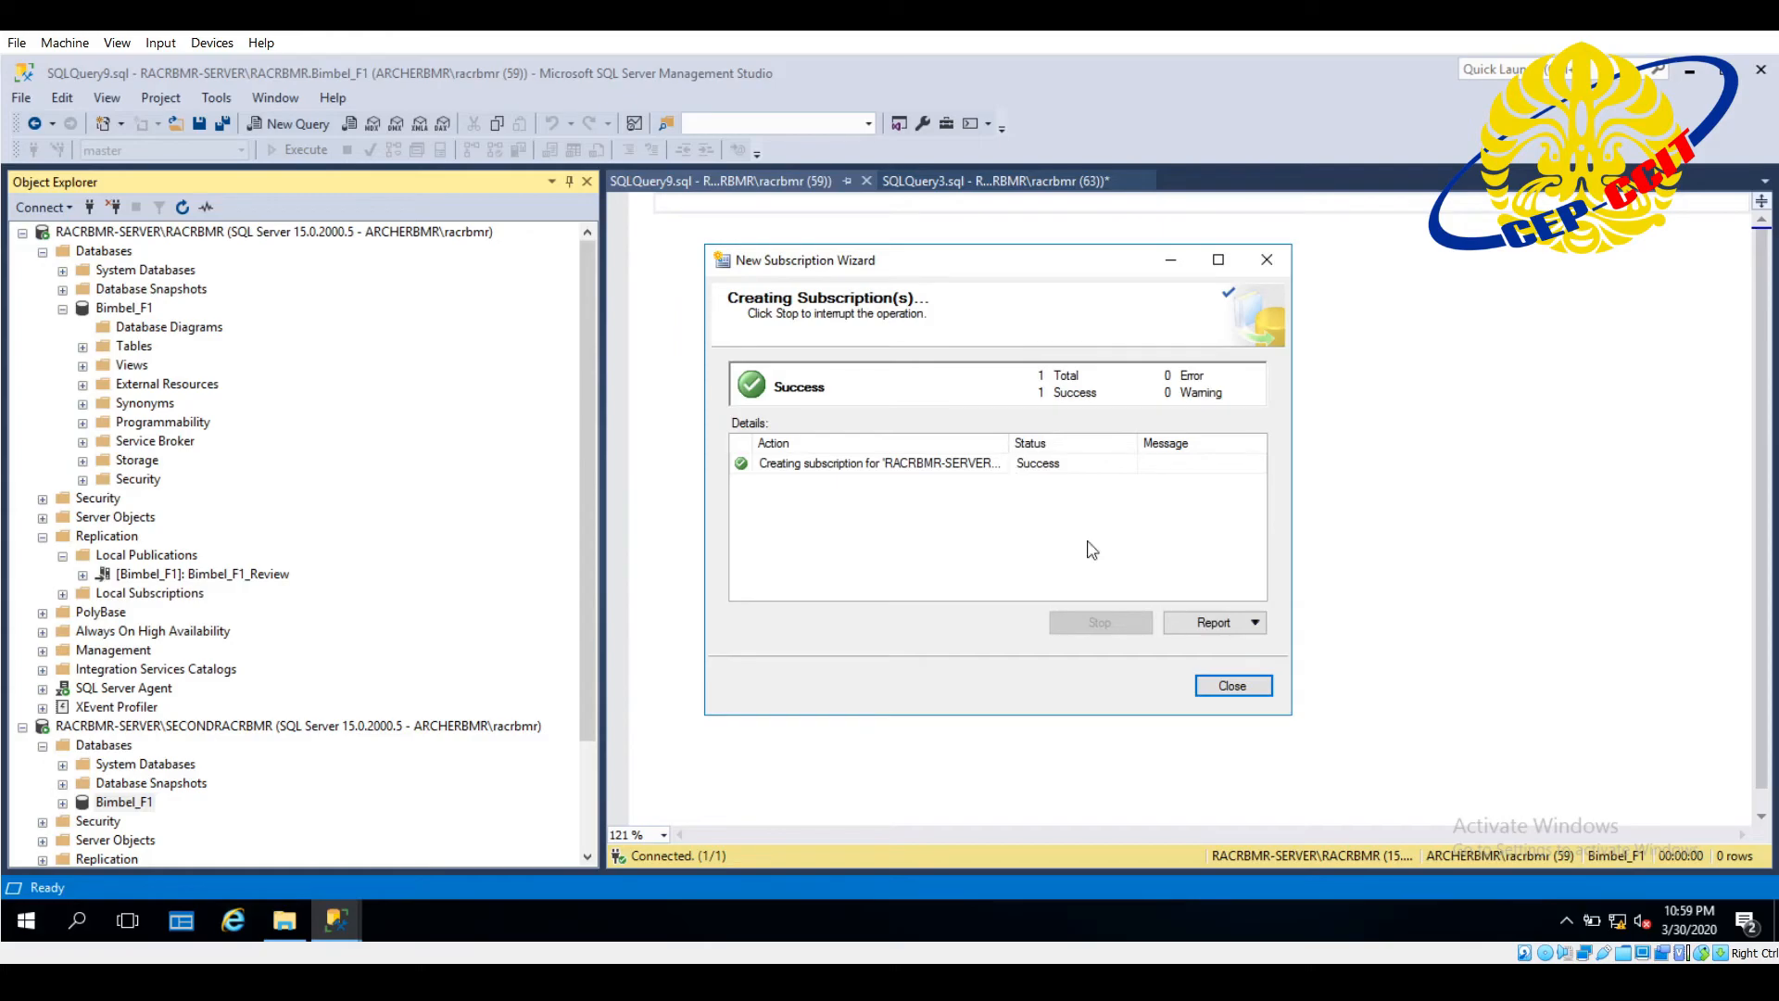
{"action": "left_click_drag", "start_coordinate": [926, 245], "coordinate": [895, 219]}
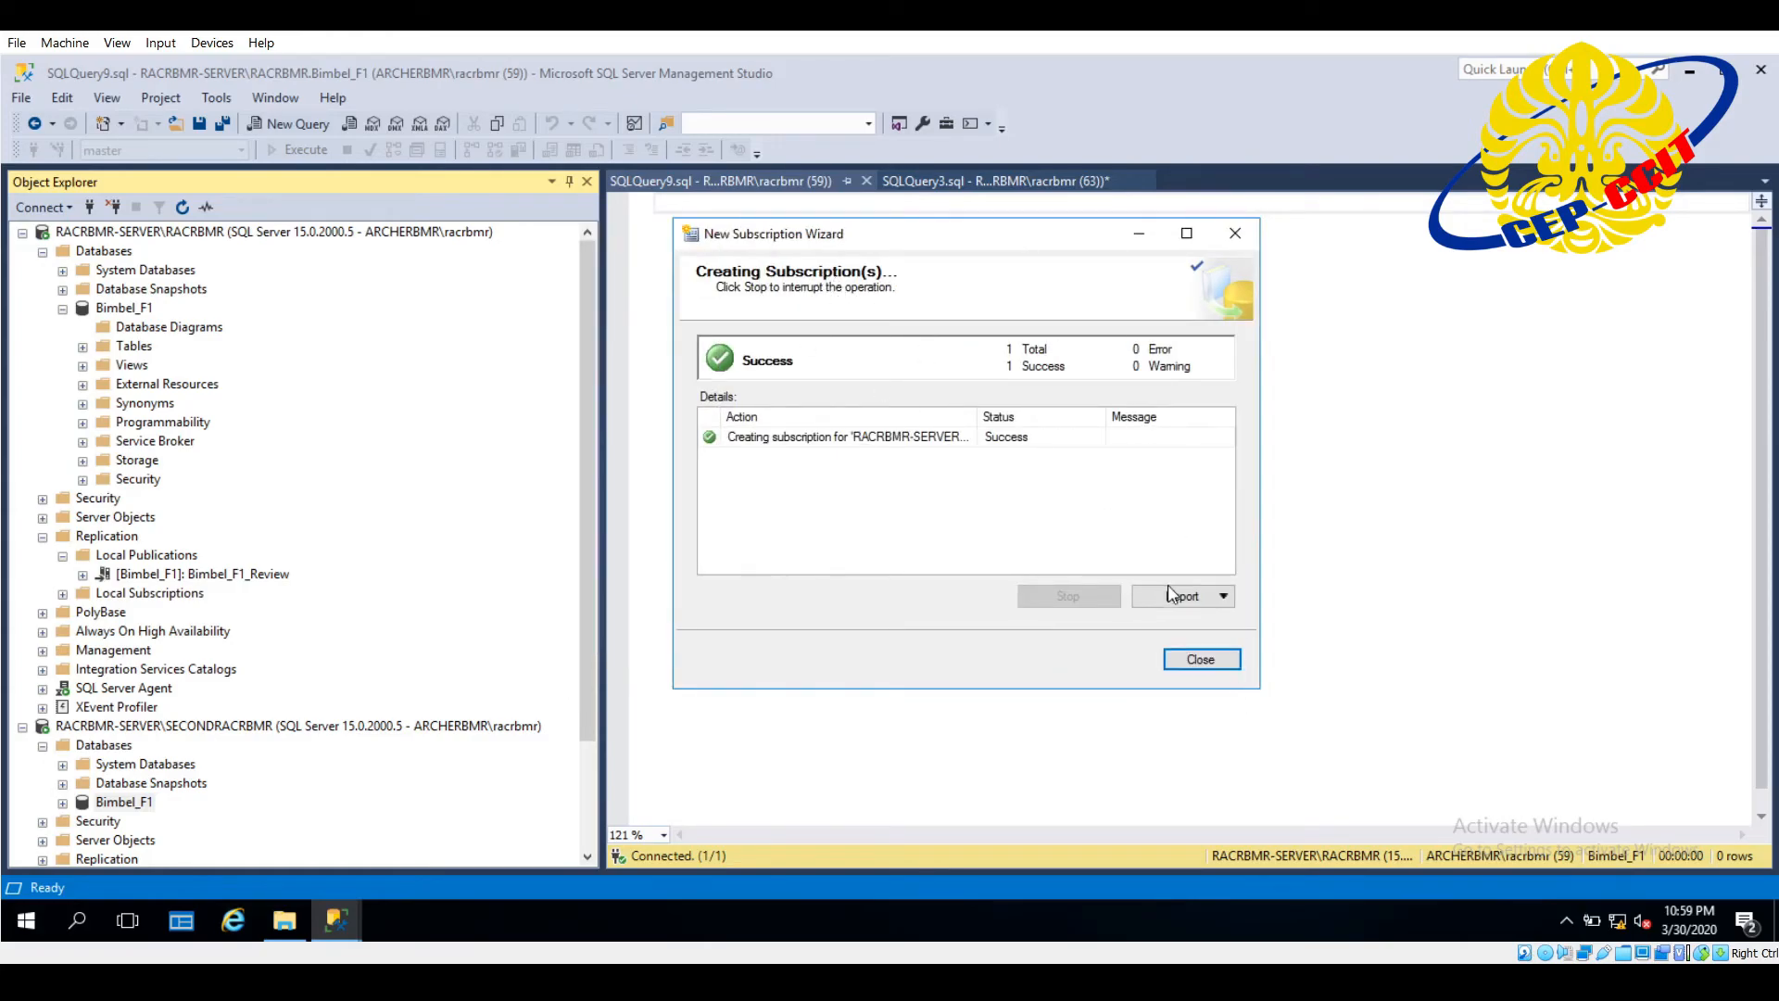
{"action": "left_click", "coordinate": [1200, 660]}
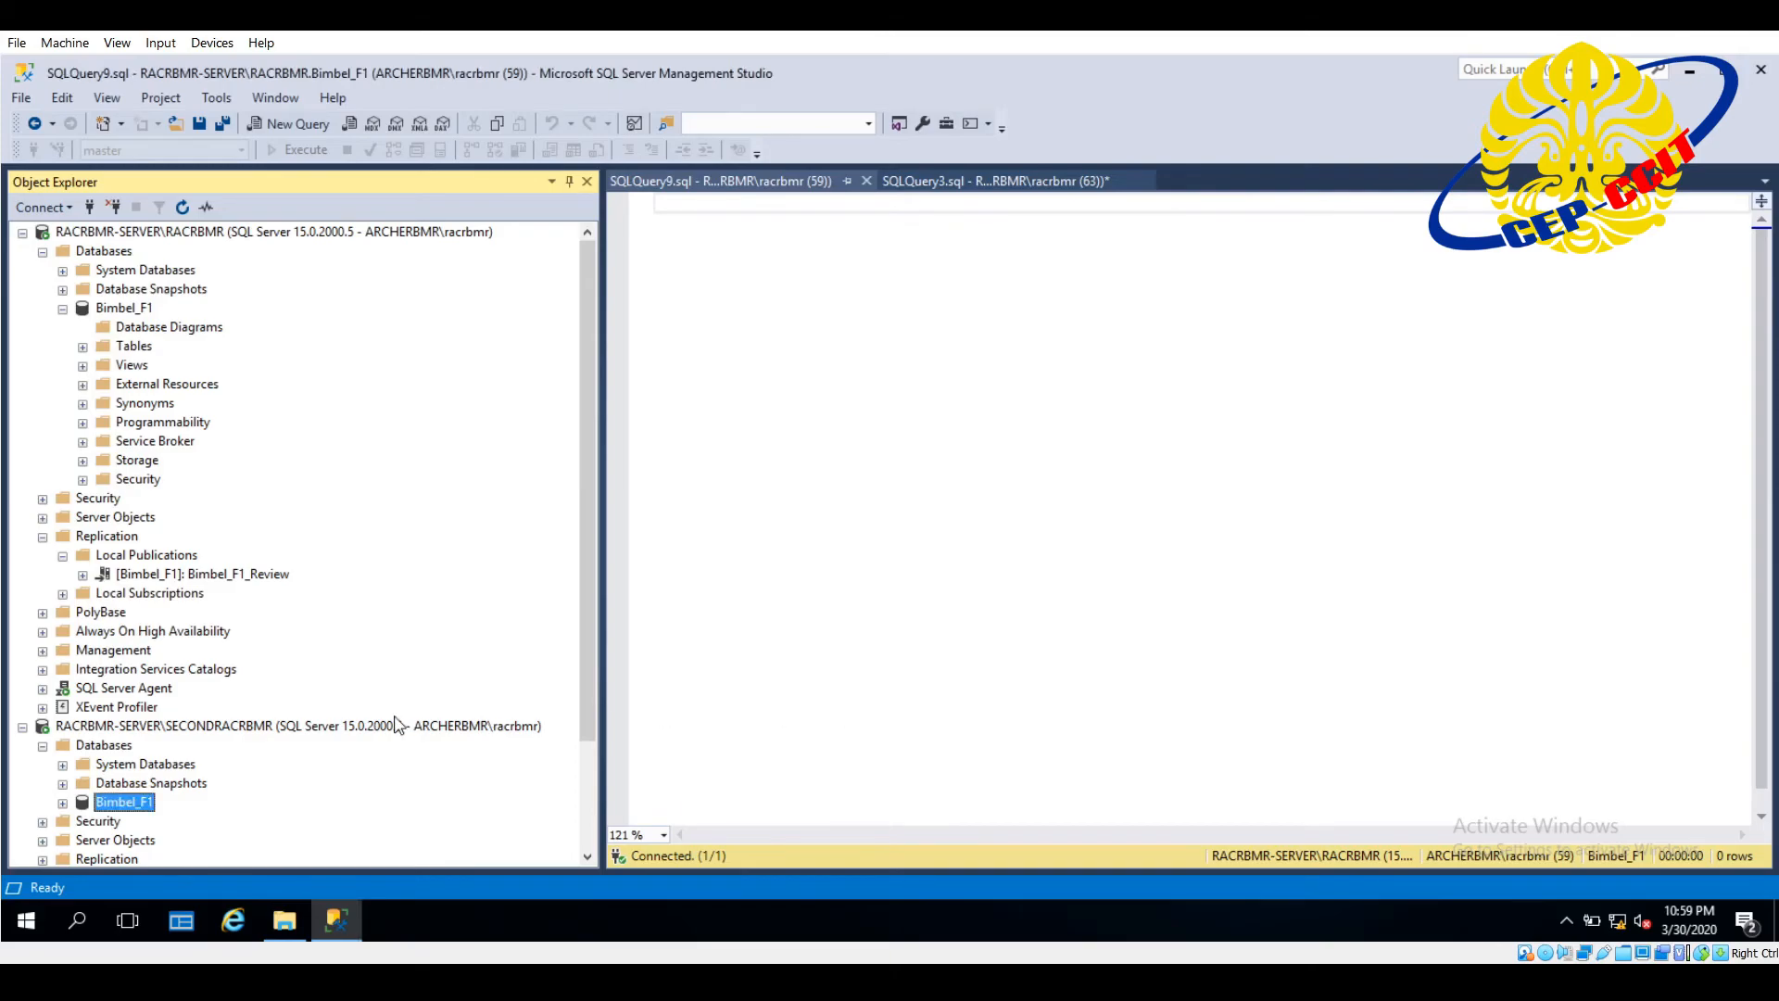
- Refresh the second server instance's databases and expand Bimbel_F1 to check its replicated tables
{"action": "scroll", "coordinate": [398, 726], "scroll_direction": "down", "scroll_amount": 3}
{"action": "left_click", "coordinate": [63, 669]}
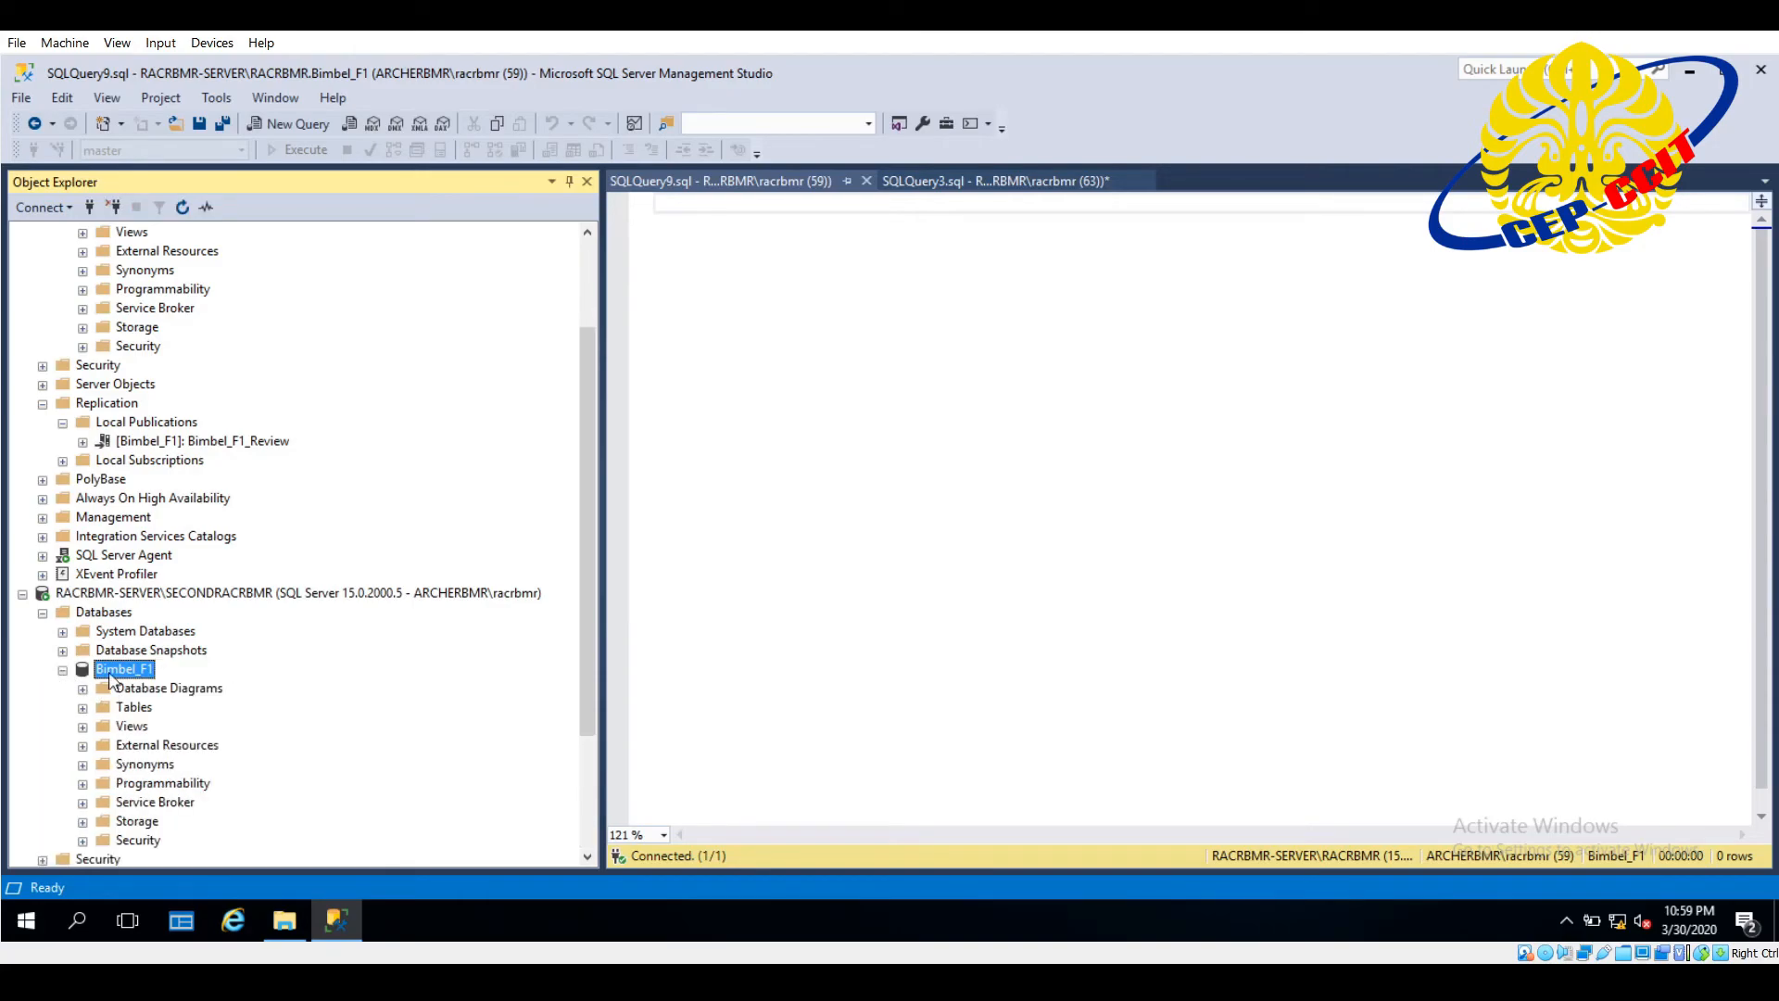
{"action": "right_click", "coordinate": [117, 612]}
{"action": "left_click", "coordinate": [201, 870]}
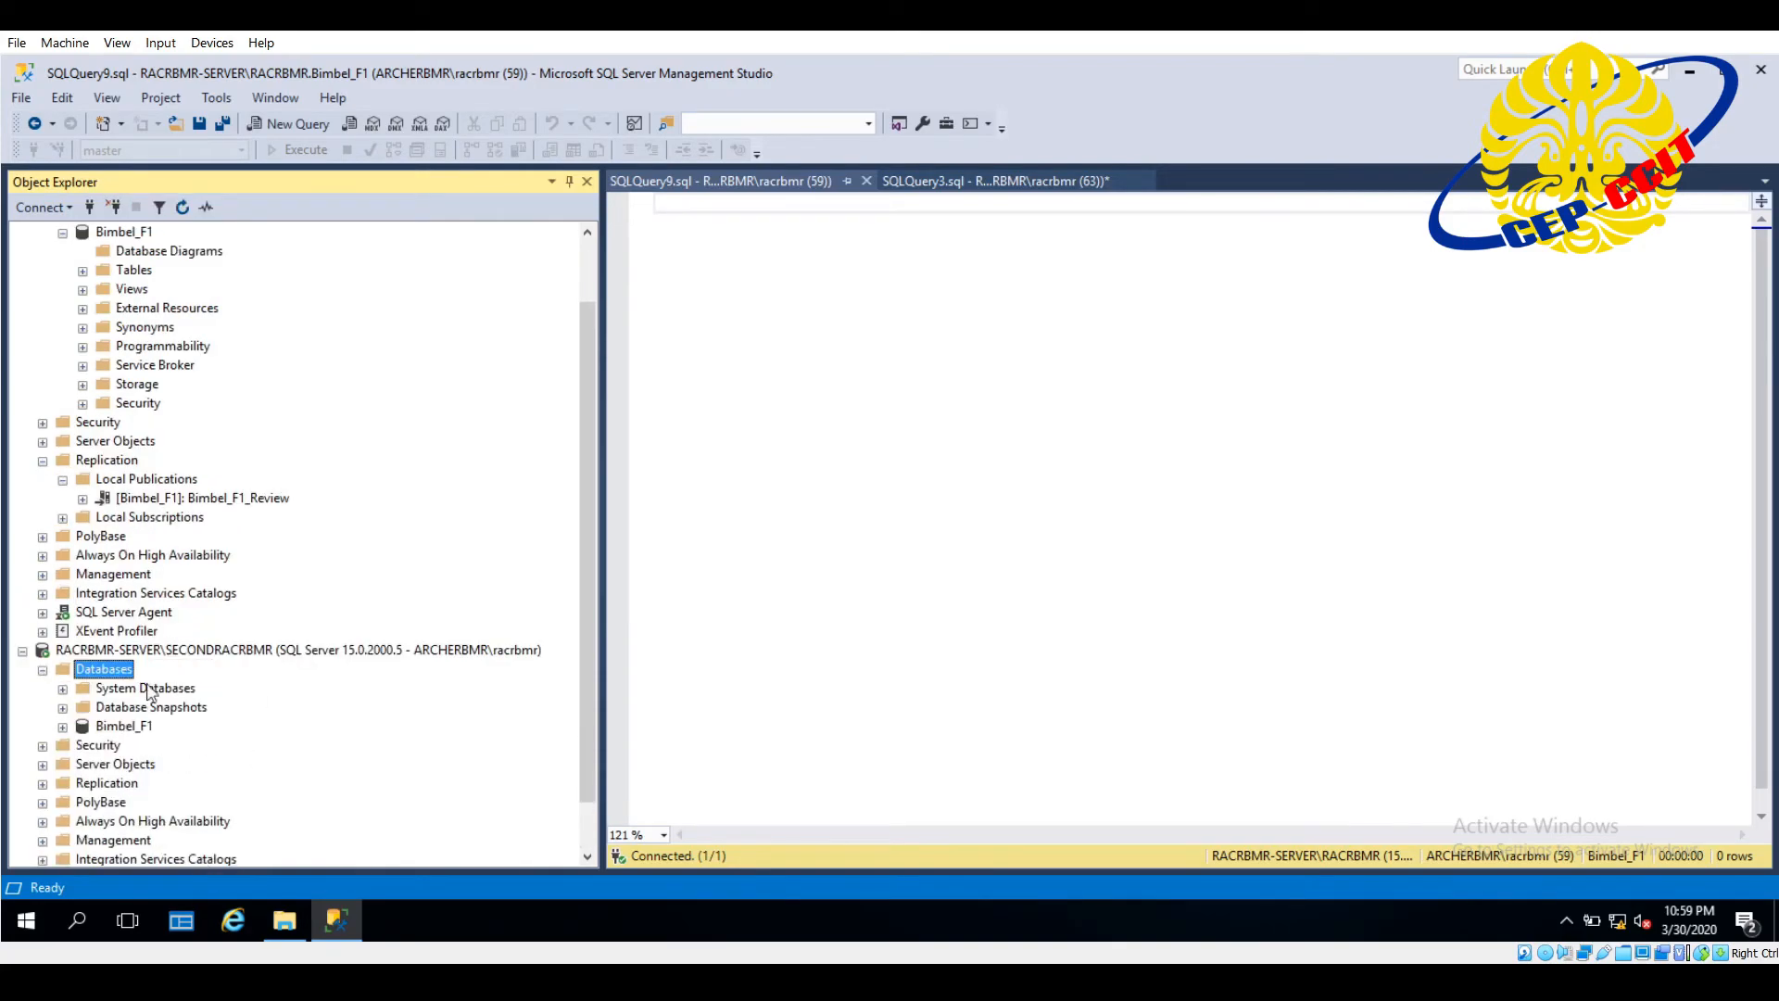
{"action": "left_click", "coordinate": [63, 727]}
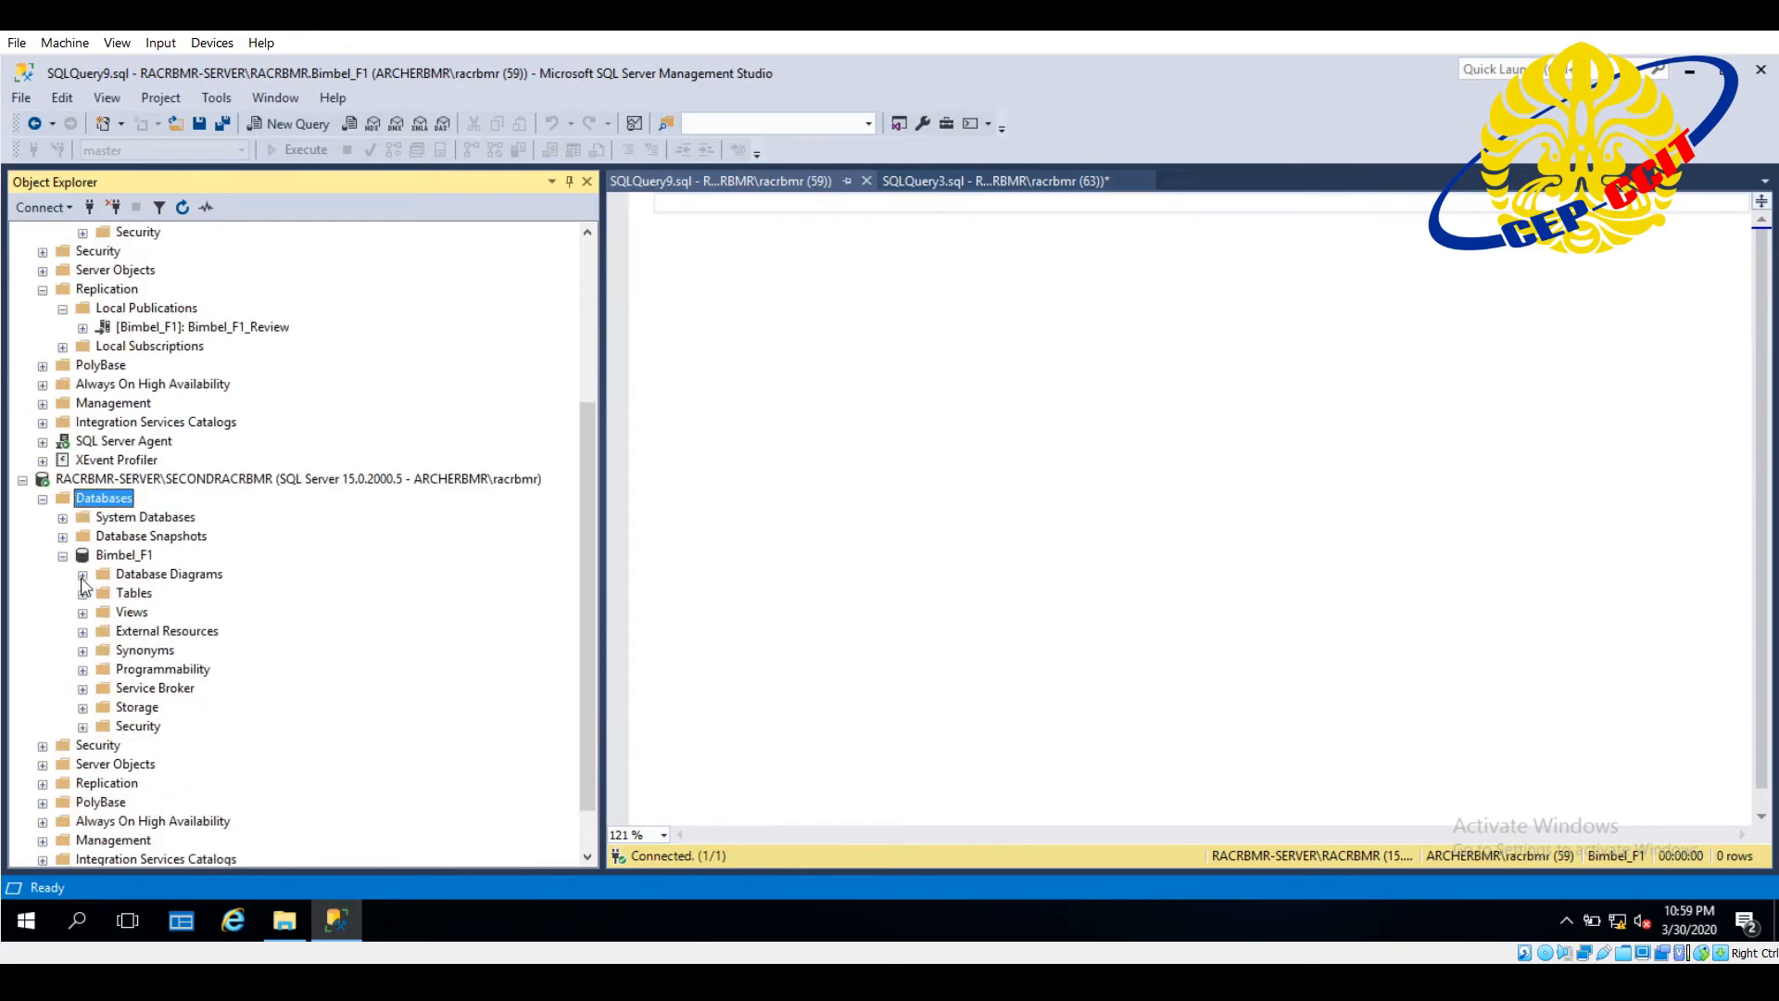
{"action": "left_click", "coordinate": [82, 593]}
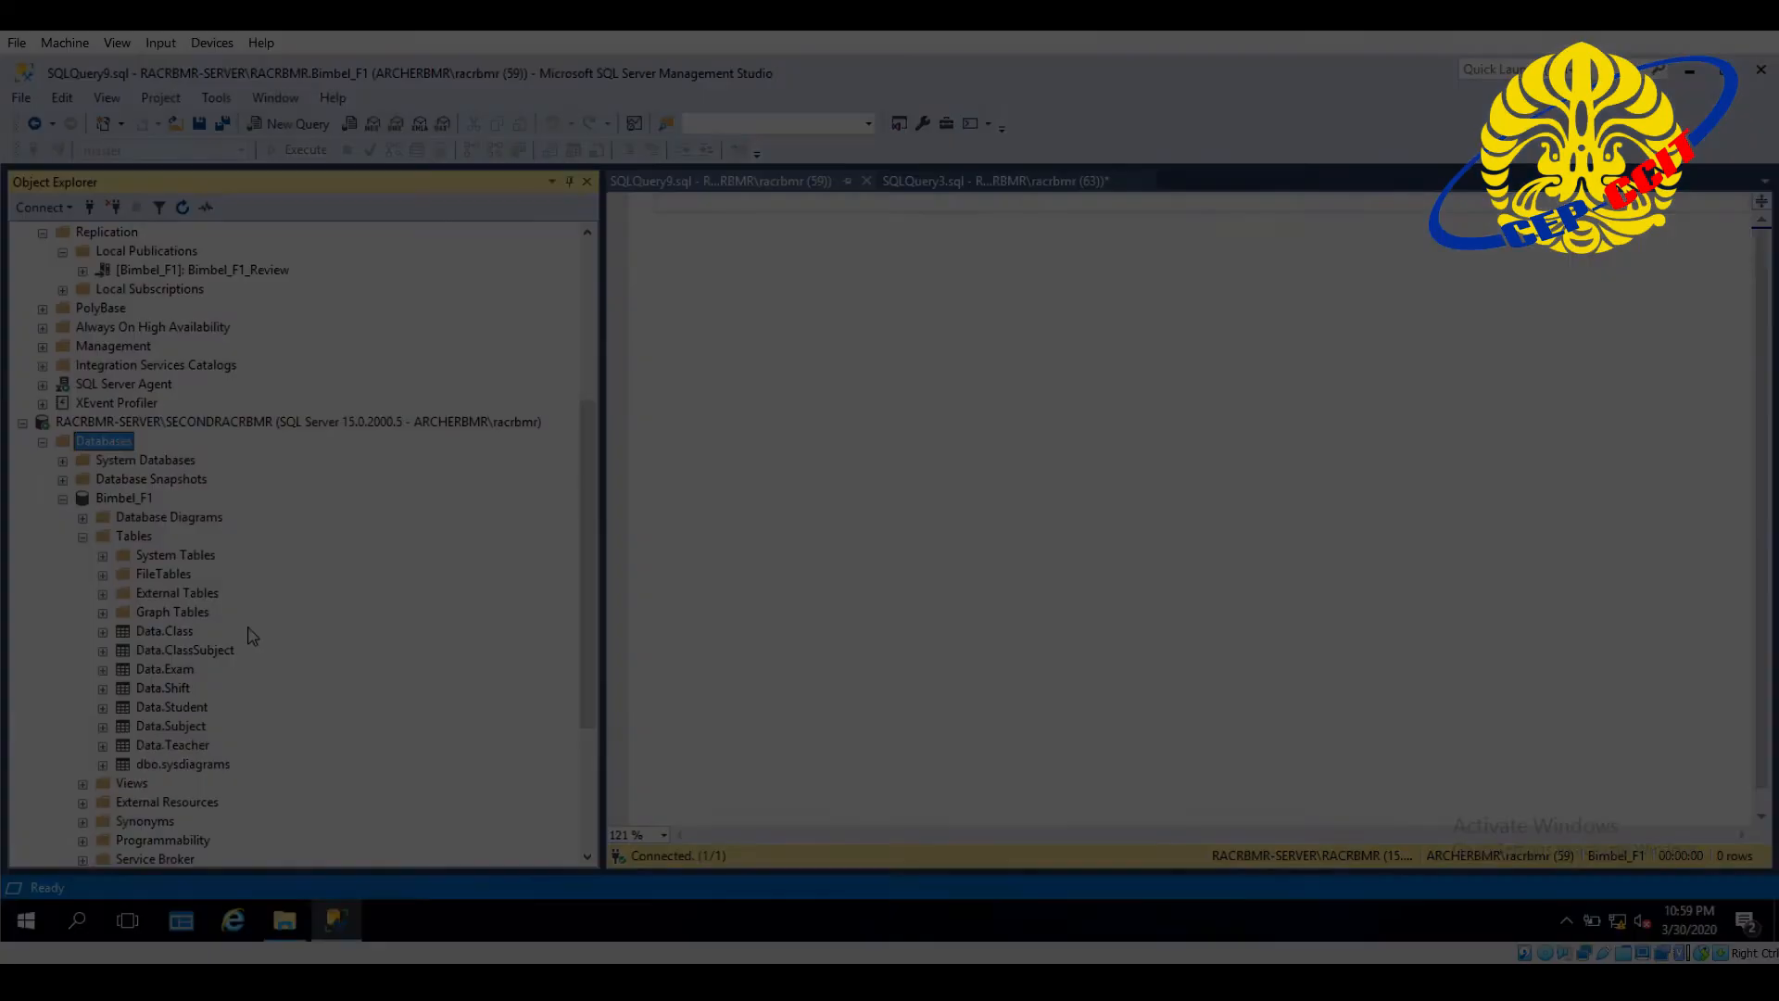